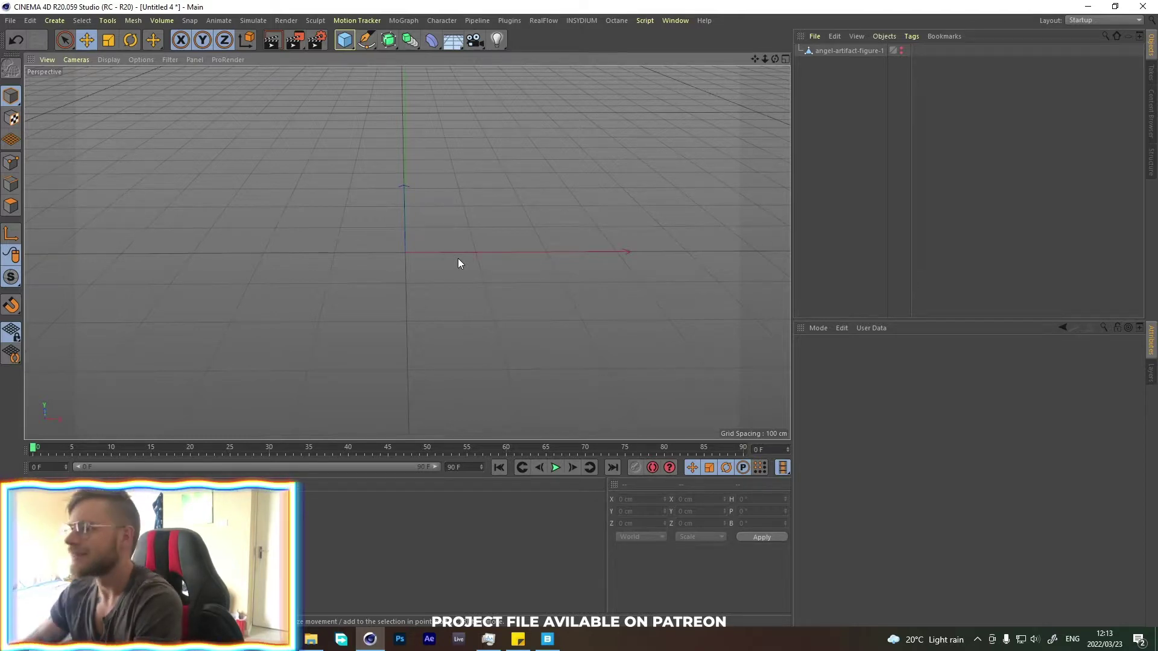
- Add an X-Particles xpSystem to the scene and collapse its hierarchy
click(581, 20)
mouse_move(601, 54)
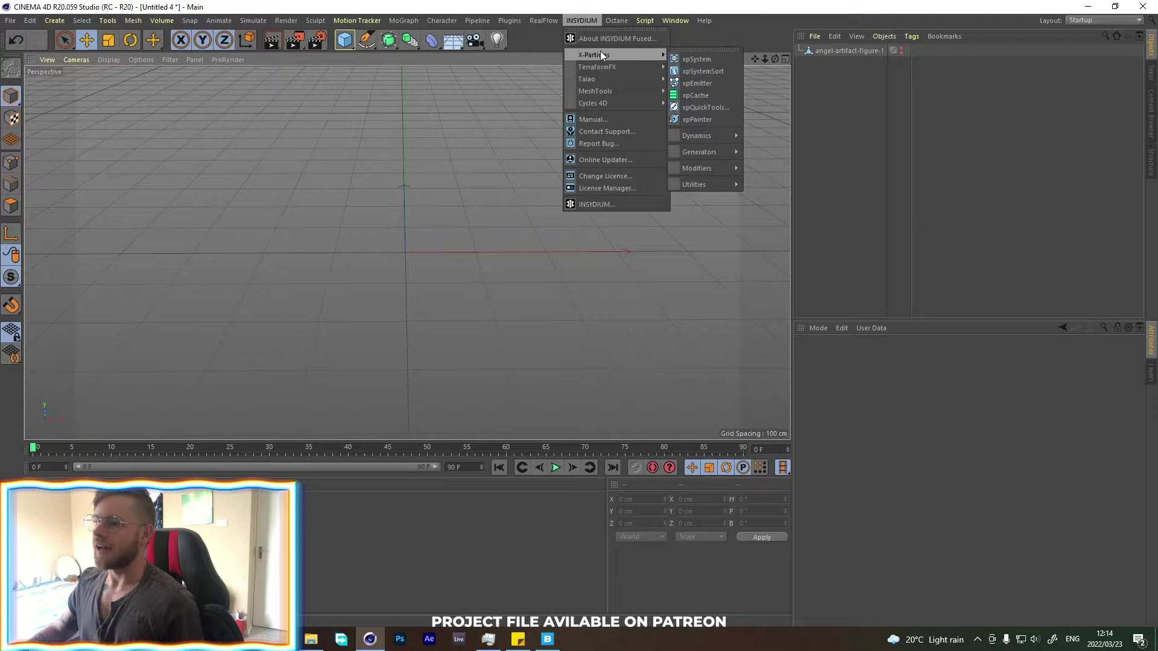
click(714, 59)
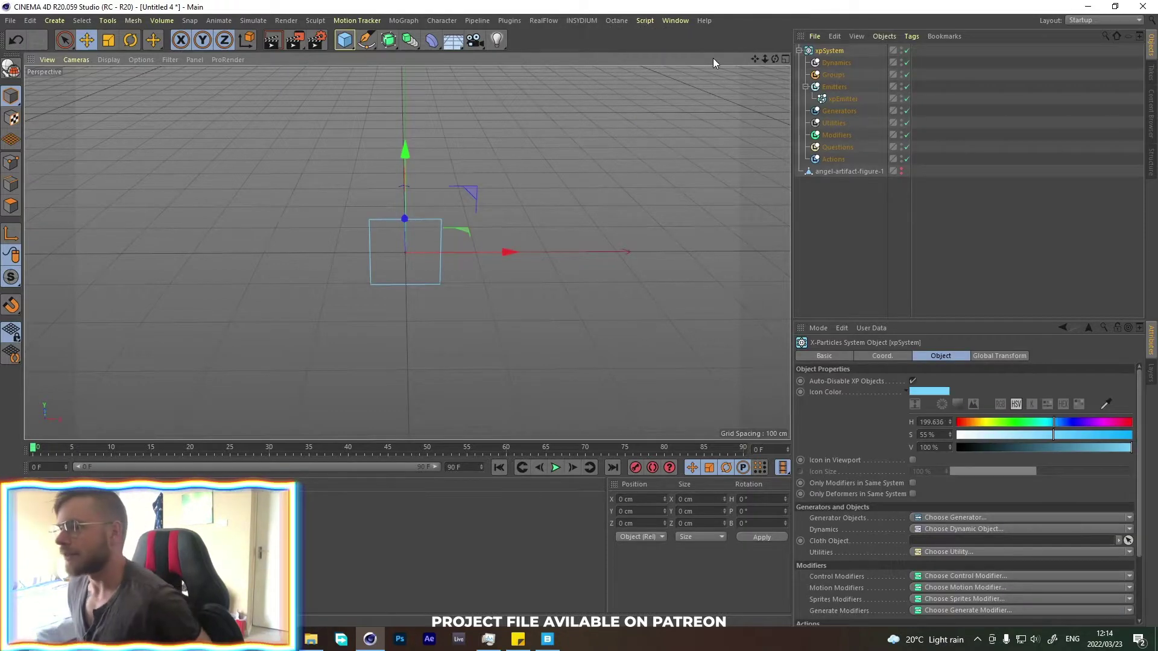
click(799, 51)
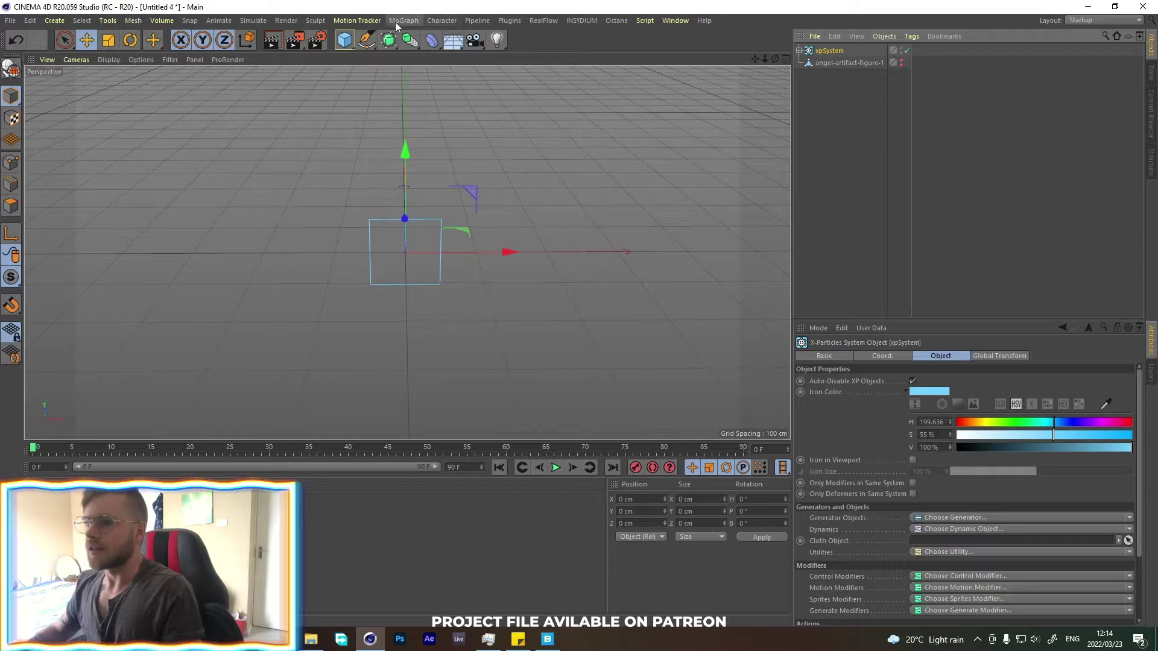
- Add a TerraformFX tfTerrain and enlarge it to about 928 cm in X and 894 cm in Z
click(581, 20)
mouse_move(595, 68)
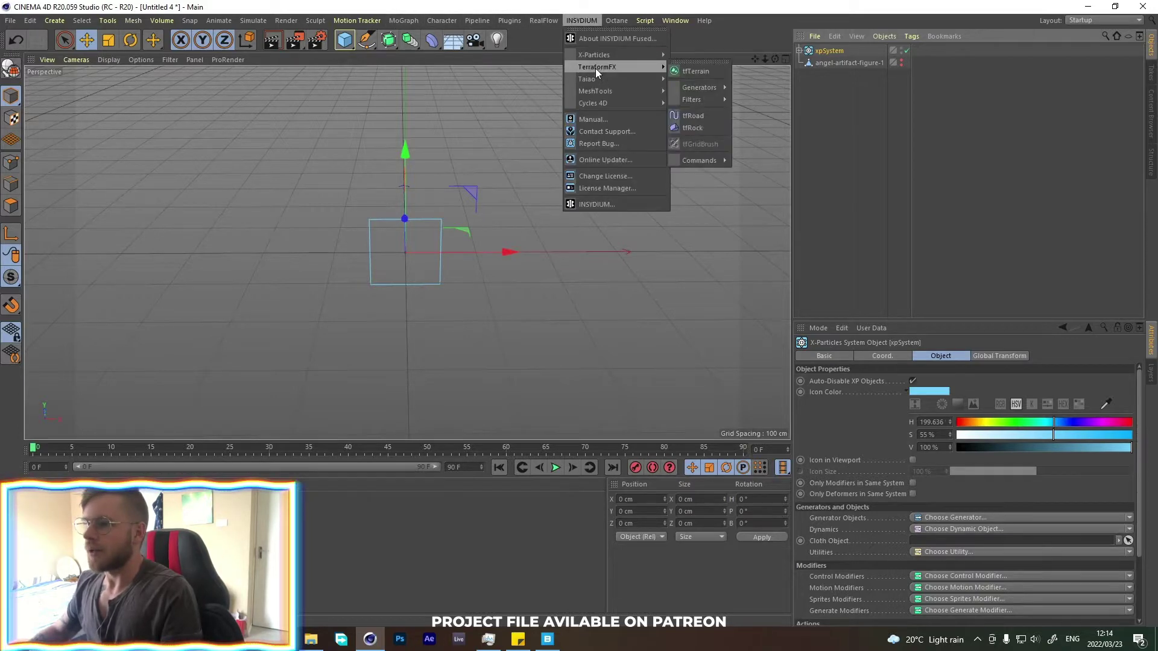
click(694, 71)
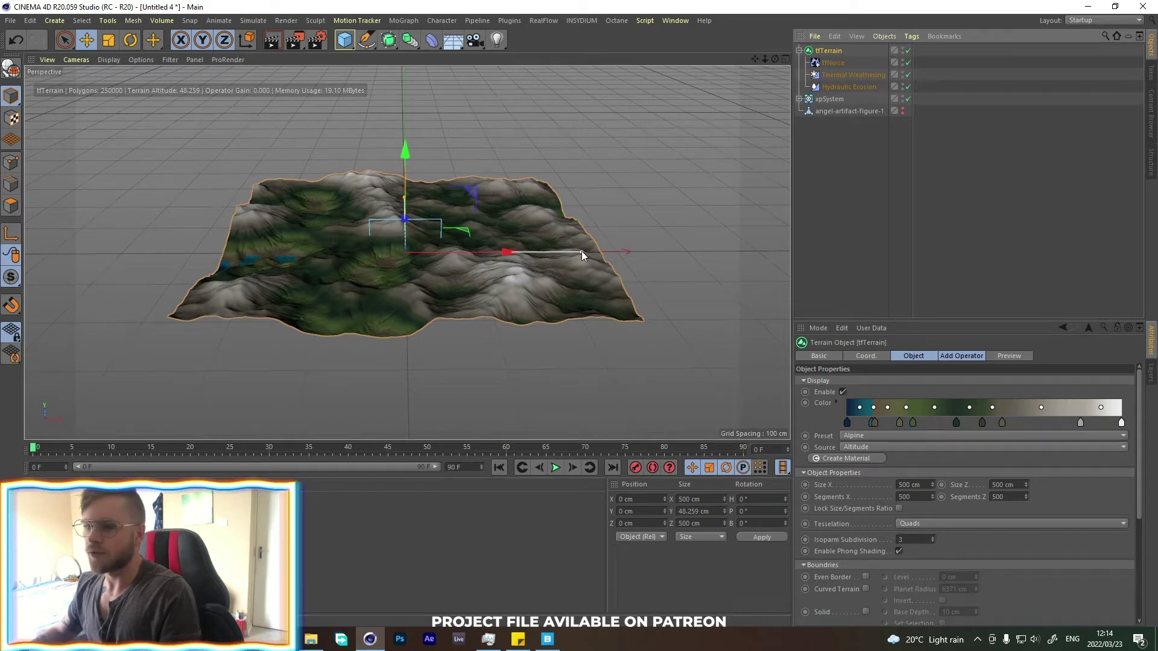
drag(581, 251, 731, 251)
click(341, 40)
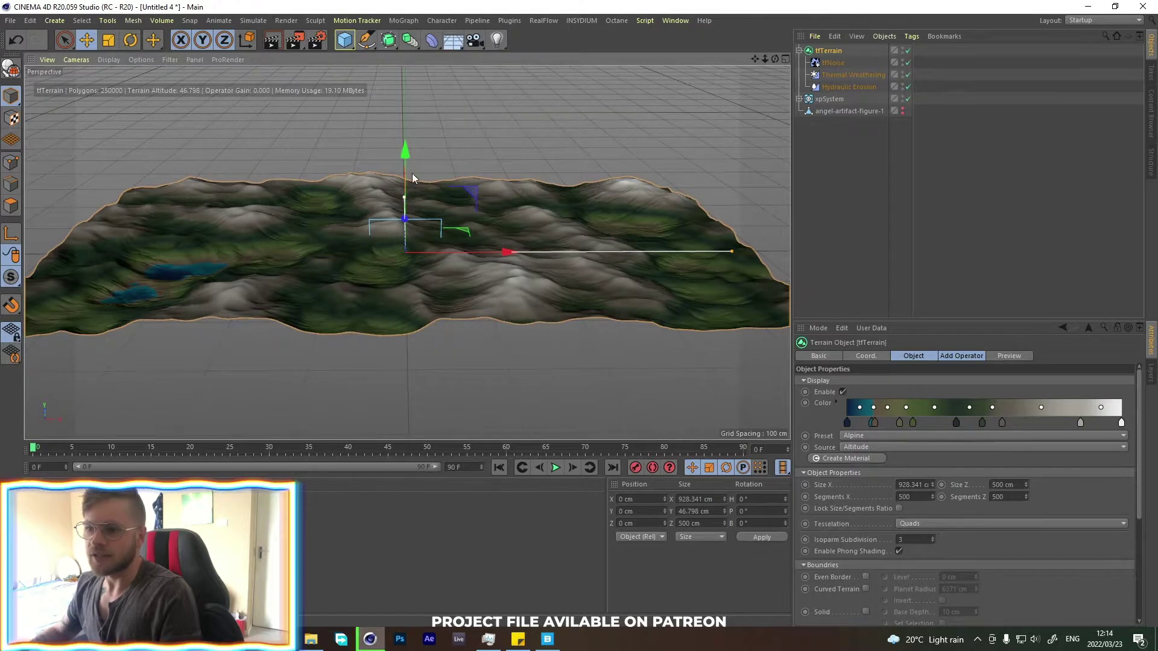
drag(412, 173, 422, 242)
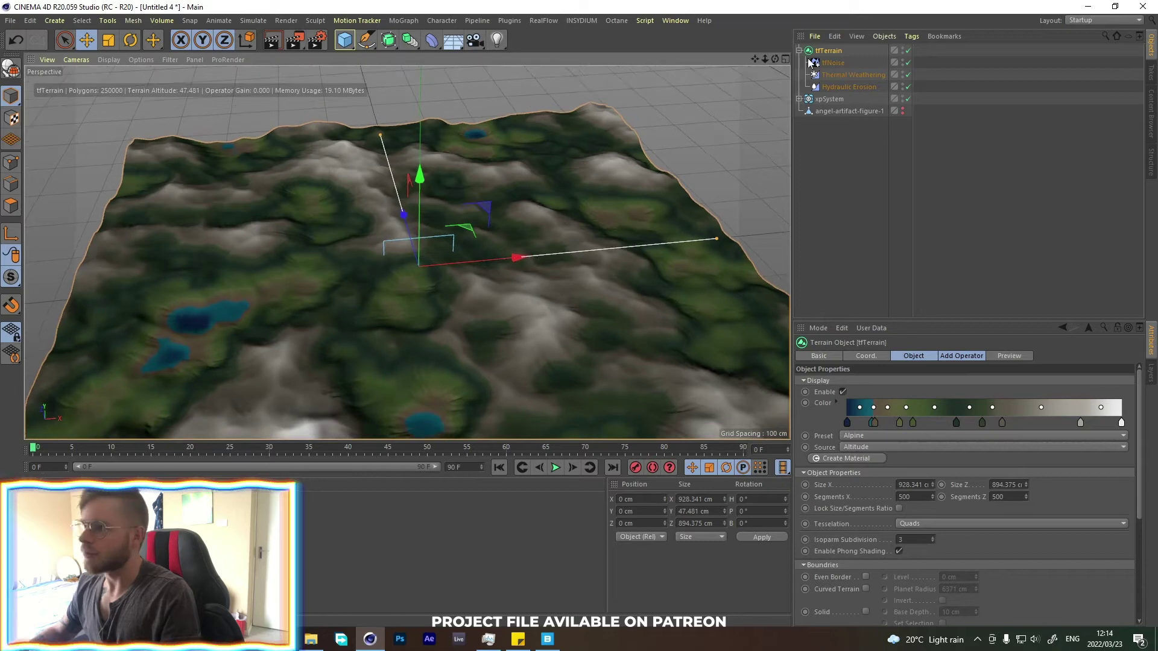
- Make the terrain editable and delete its tfNoise, Thermal Weathering and Hydraulic Erosion operators
click(835, 53)
key(c)
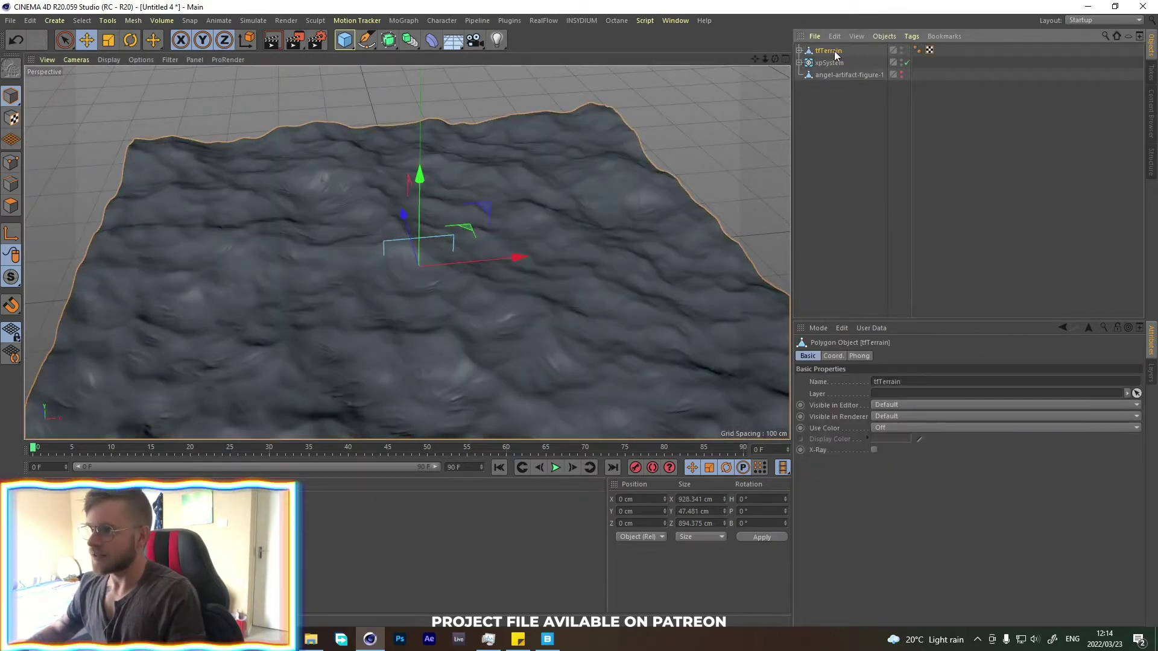
click(823, 67)
shift+click(824, 85)
key(Delete)
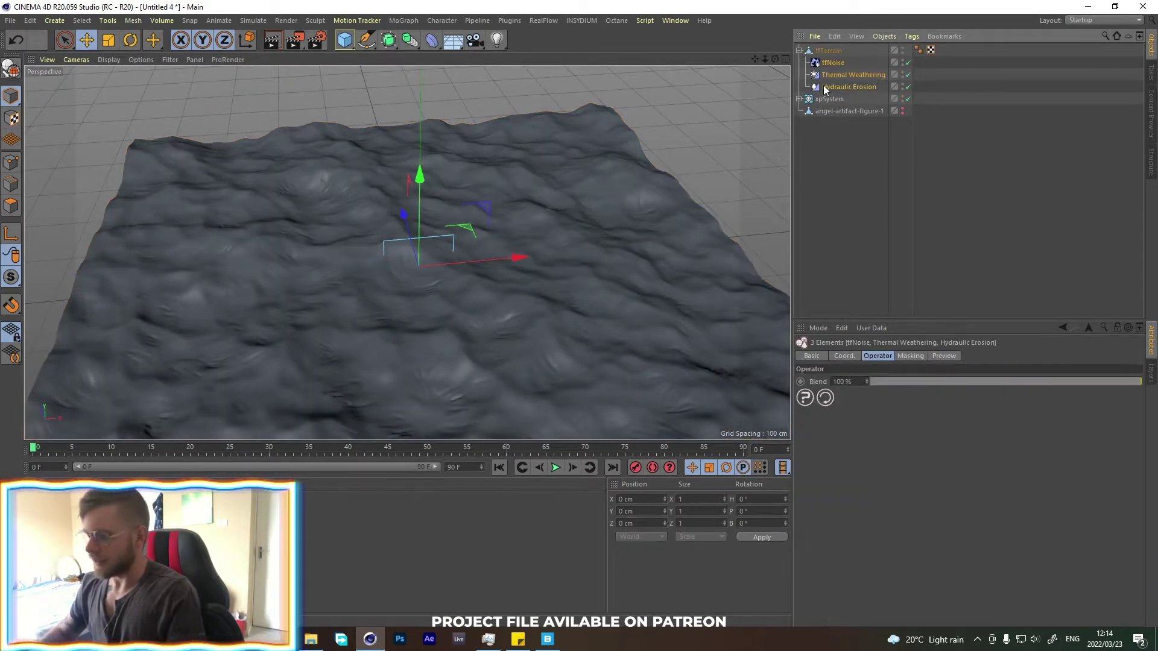
click(824, 85)
- Set the xpEmitter's shape to Object and assign tfTerrain as its source object
scroll(430, 352, up, 10)
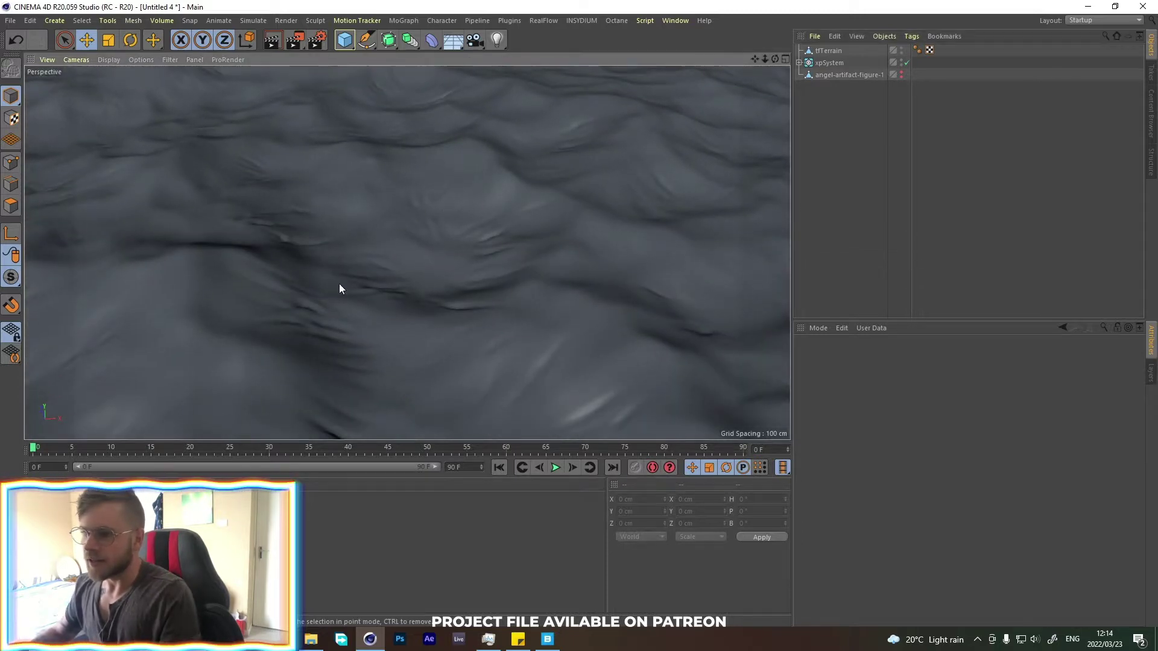
scroll(444, 178, down, 10)
alt+drag(445, 178, 506, 251)
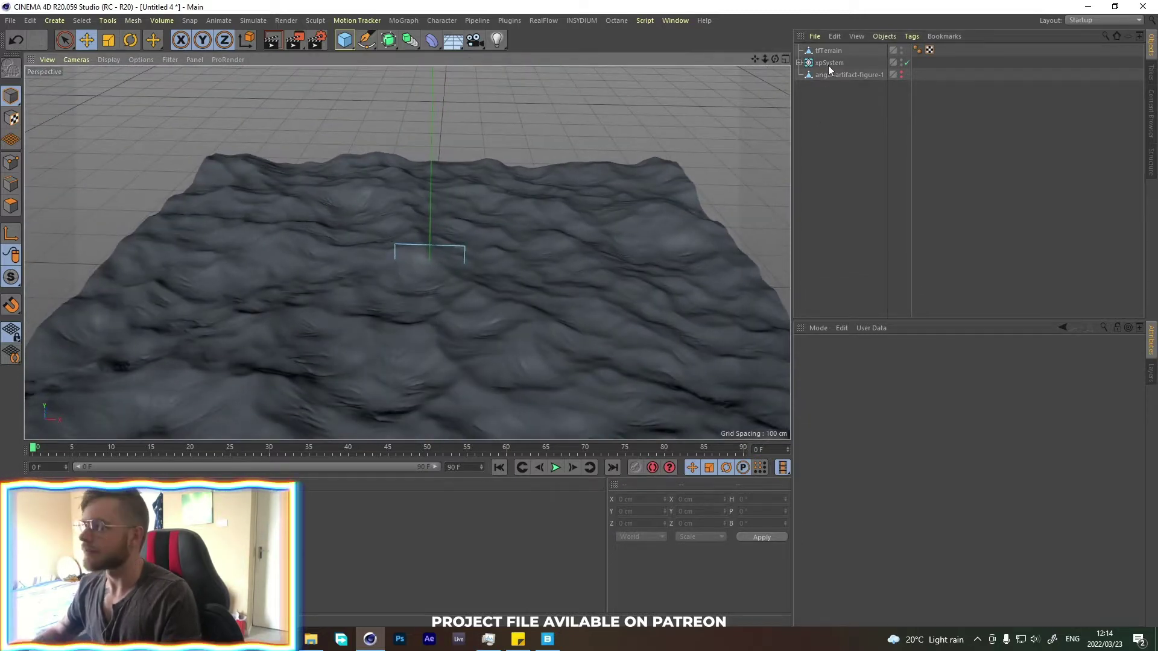
click(799, 63)
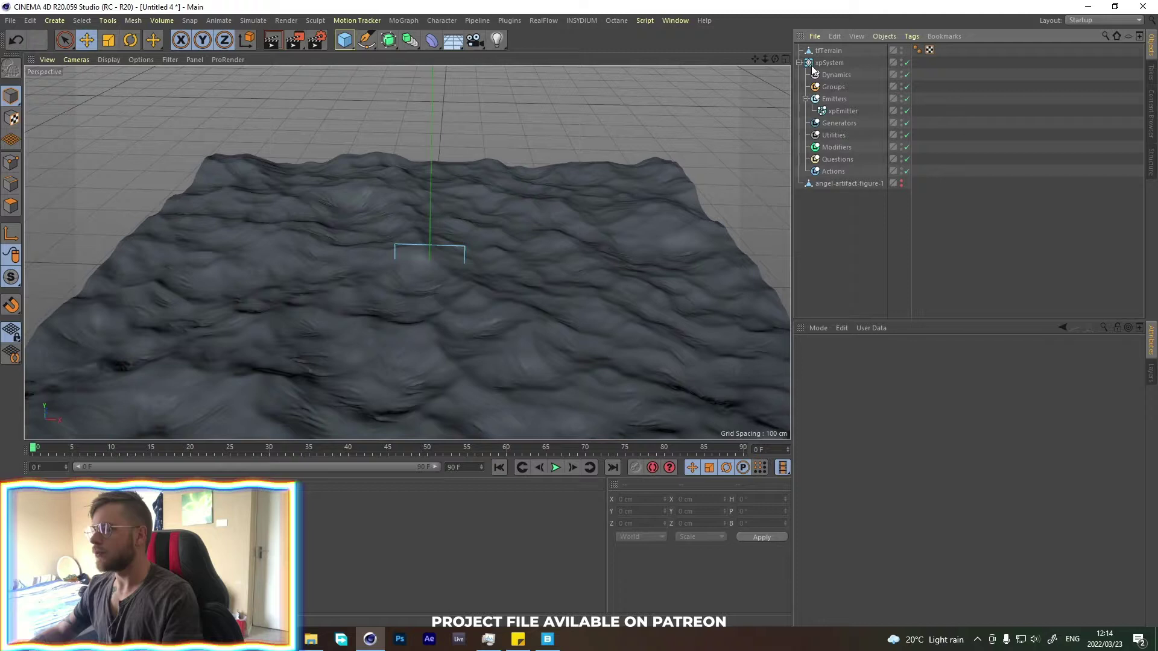
click(826, 114)
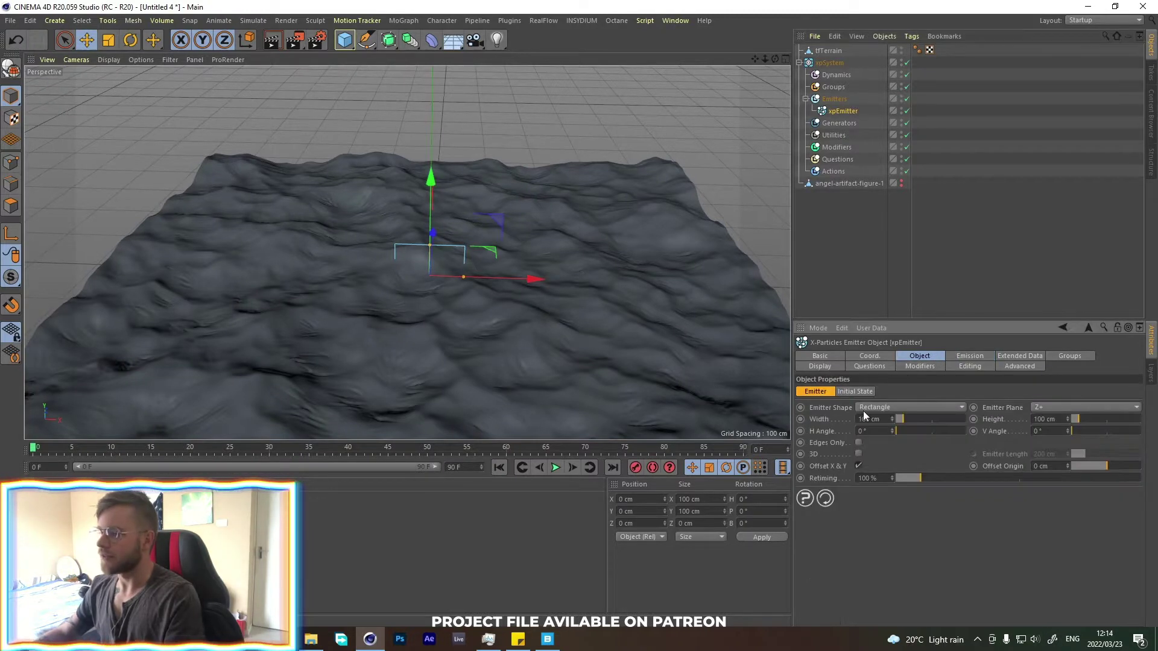
click(867, 410)
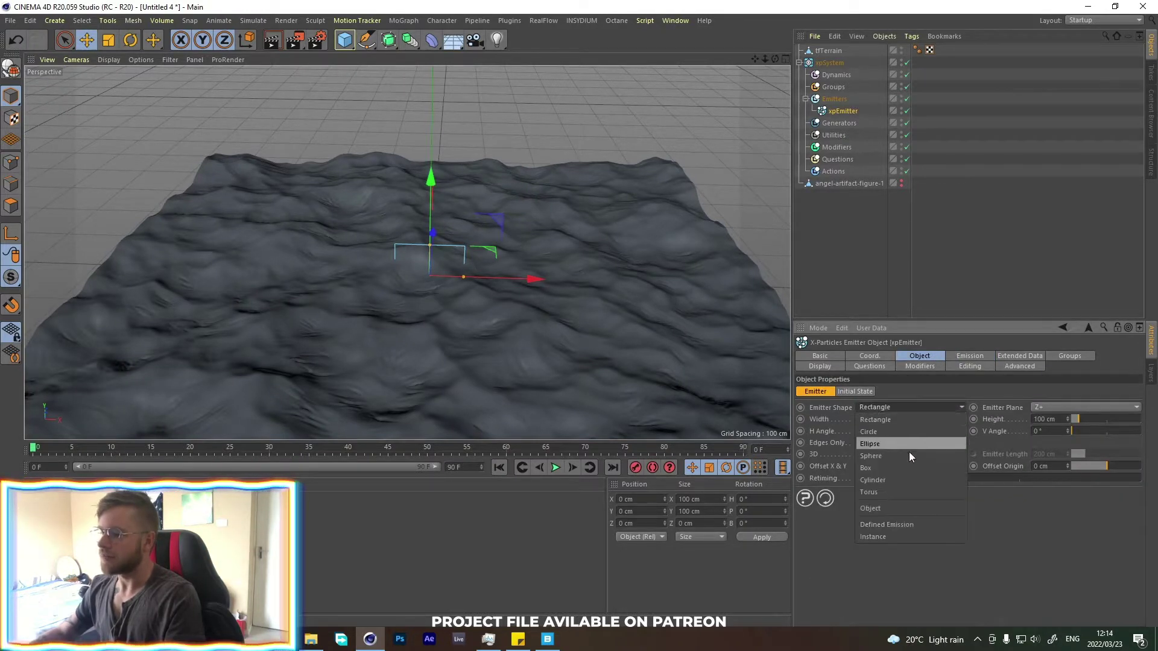
click(877, 505)
drag(828, 50, 873, 90)
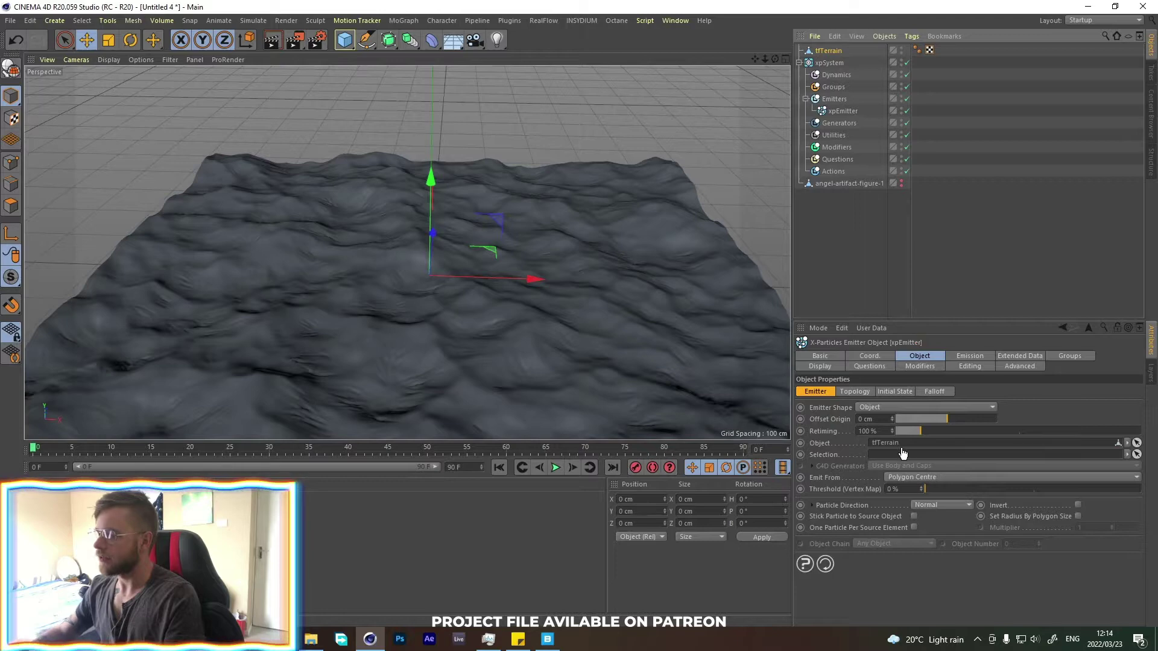
- Play the simulation to check how particles emit from the terrain, and return to the first frame
click(557, 470)
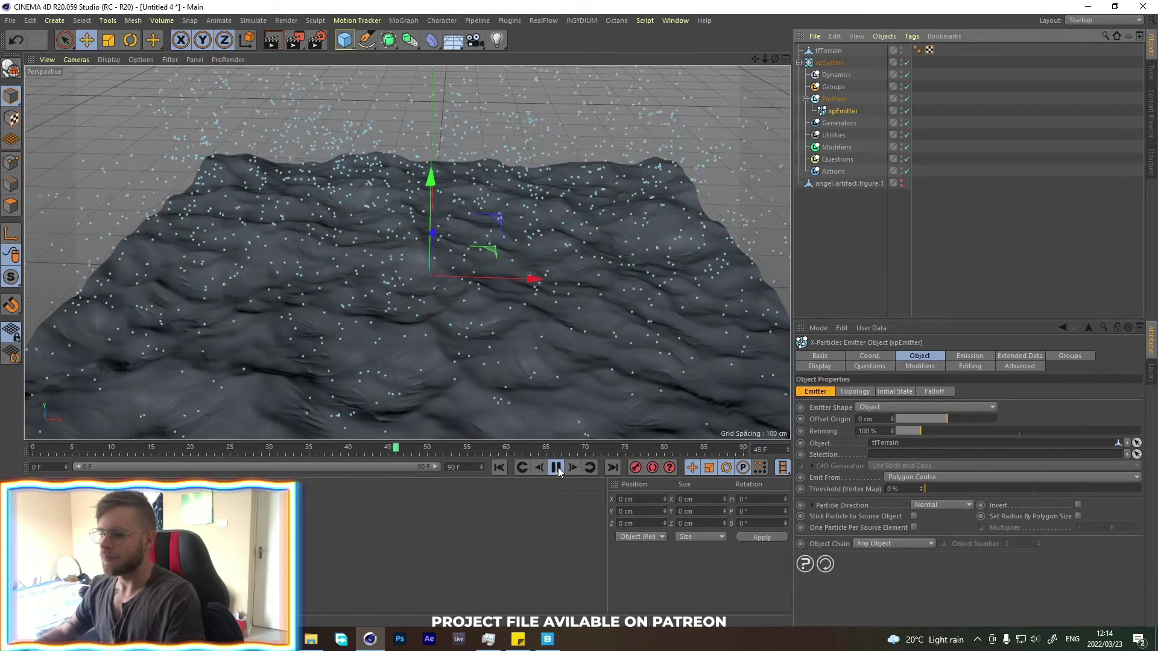
click(556, 468)
click(499, 468)
- Set the xpEmitter's emission to Shot with a particle speed of 0 cm and a radius of 0.5 cm
click(969, 357)
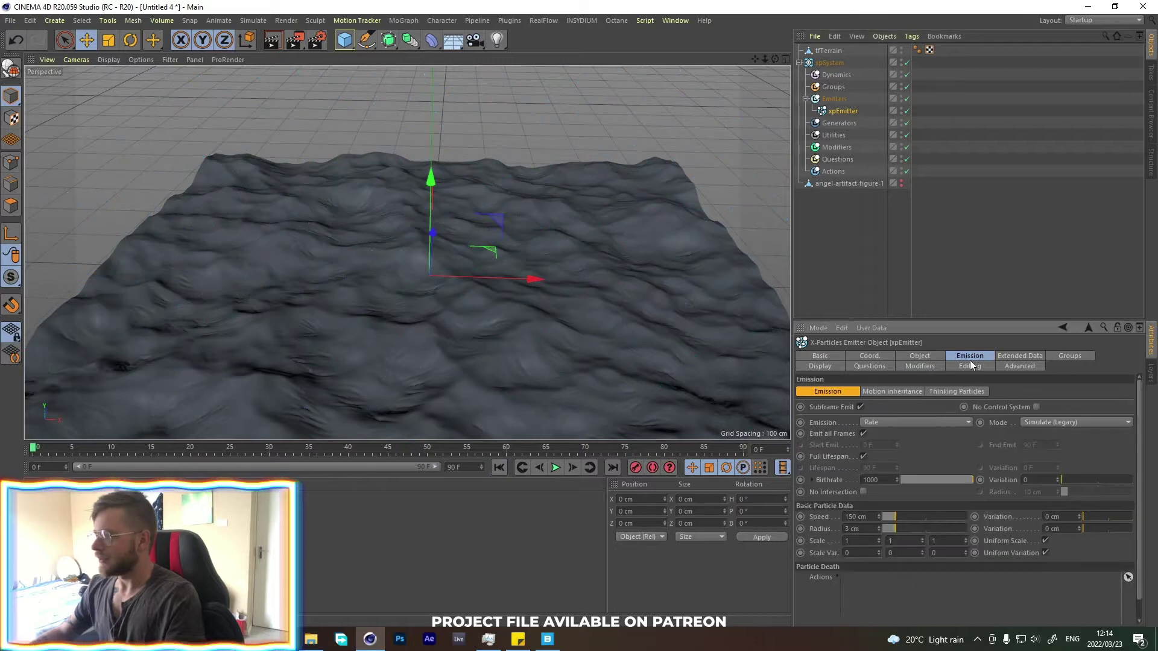
click(877, 422)
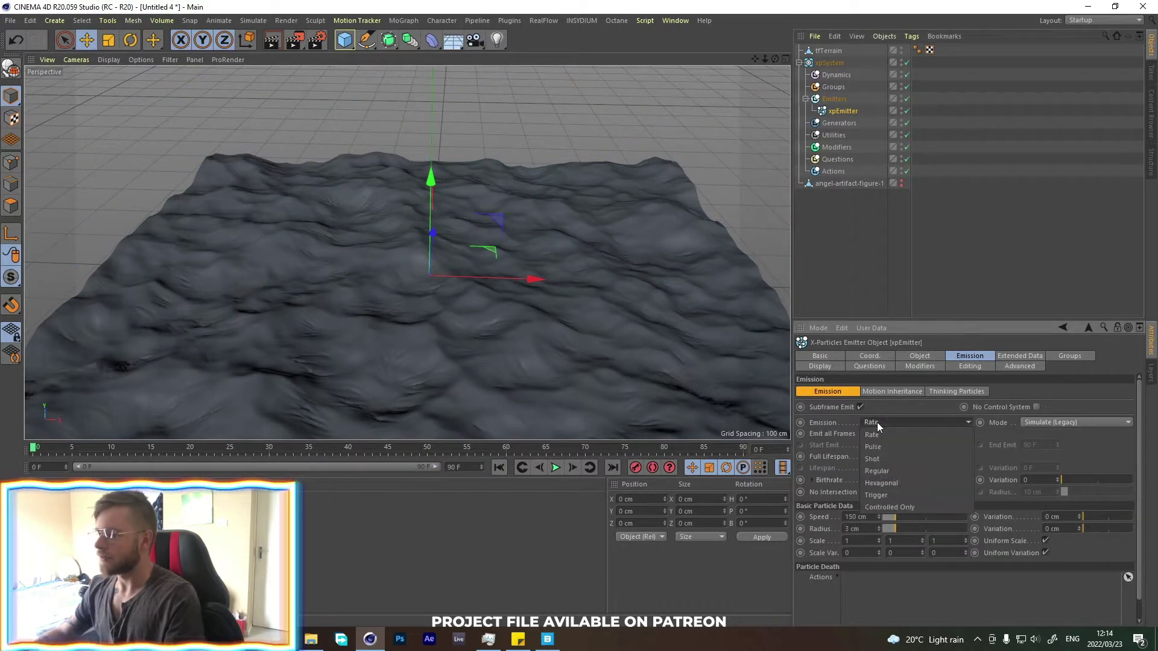
click(875, 461)
double_click(861, 552)
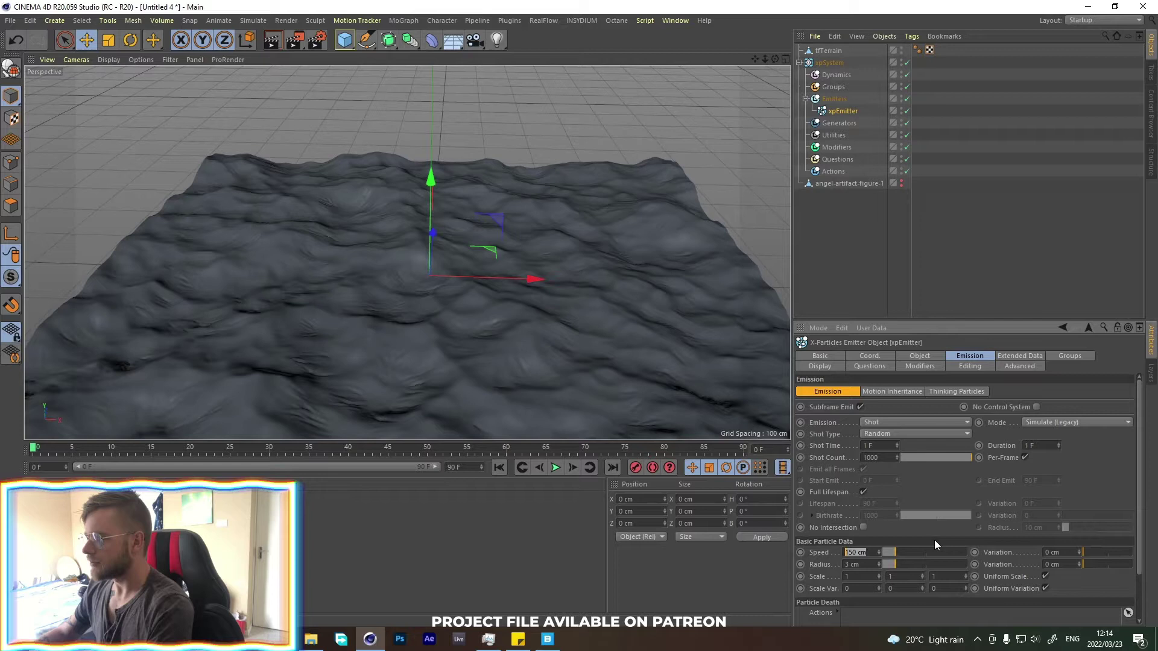
text(0)
key(Return)
scroll(837, 567, down, 1)
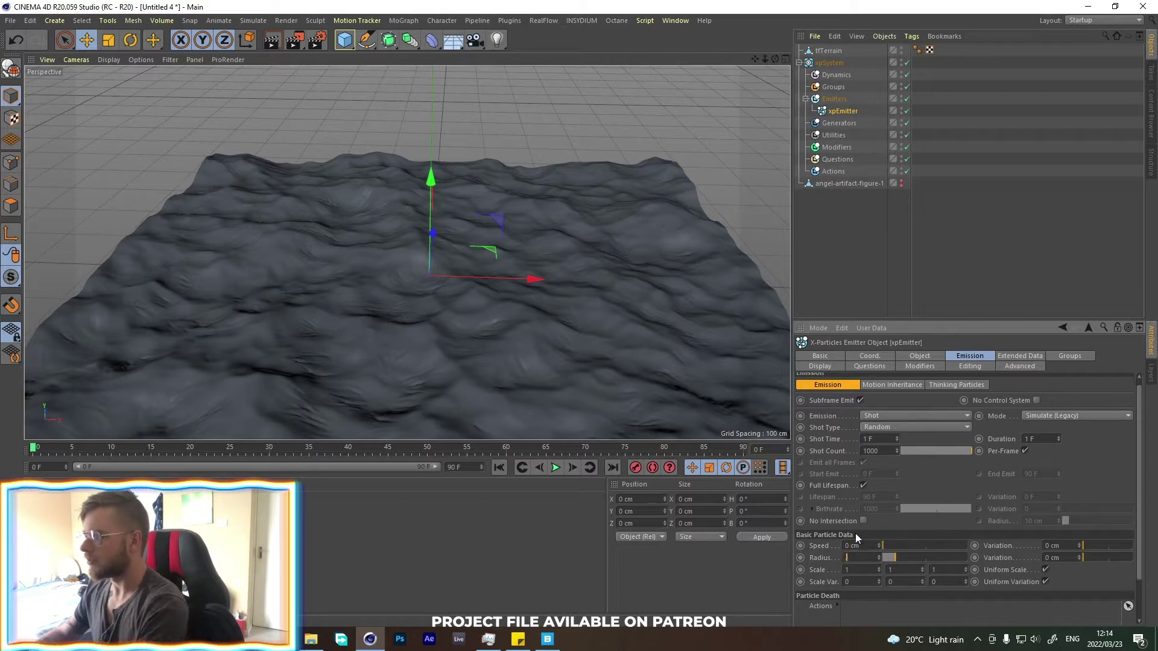
text(.5)
key(Return)
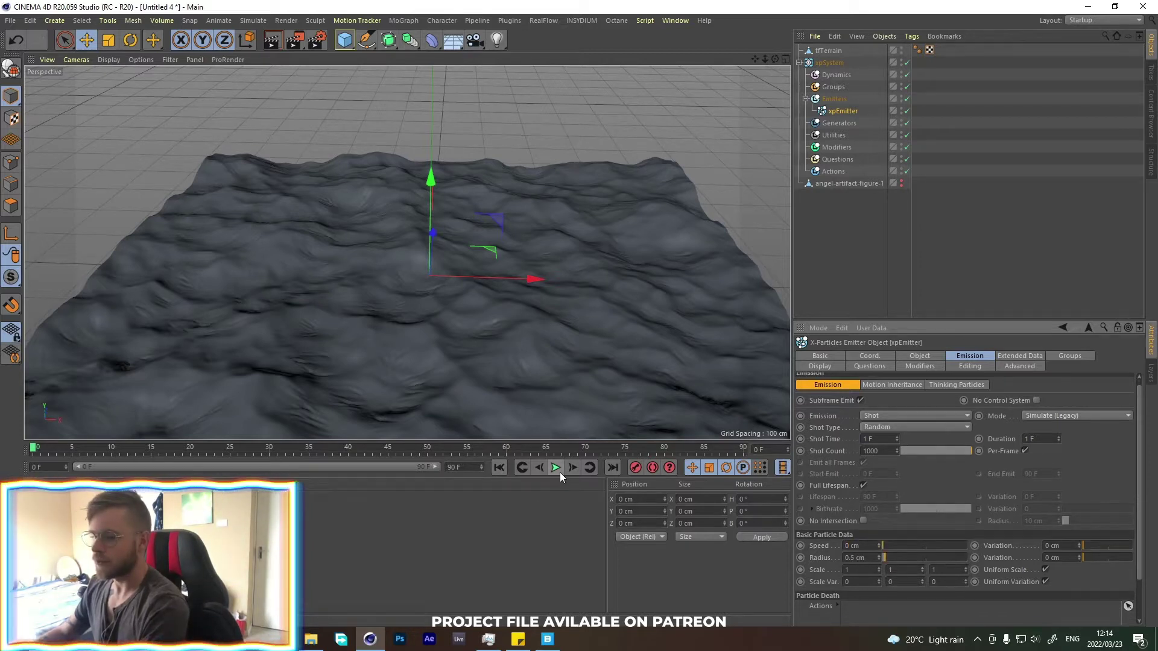
- Add an xpCollider tag to tfTerrain
click(834, 146)
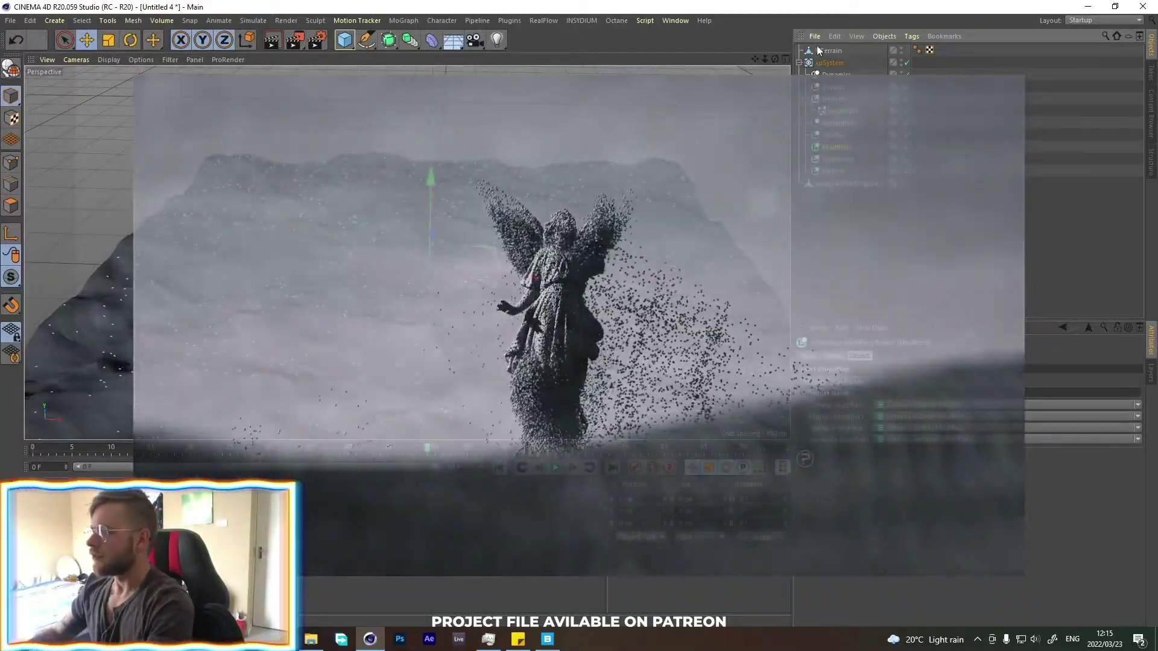
right_click(821, 55)
mouse_move(891, 104)
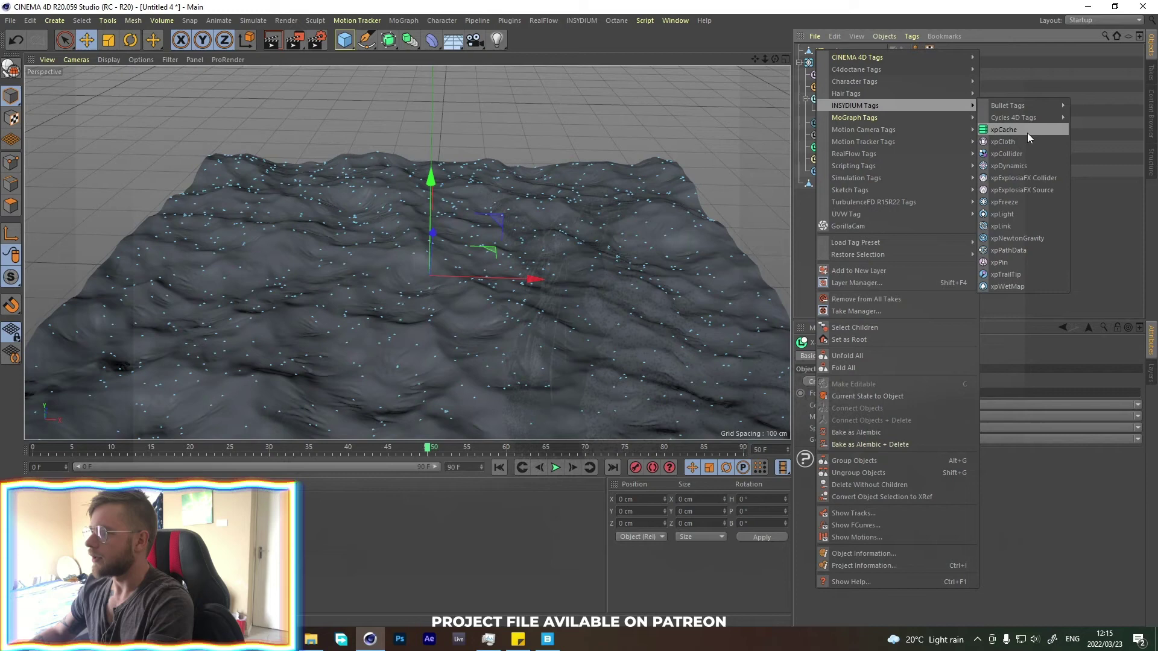
click(1015, 155)
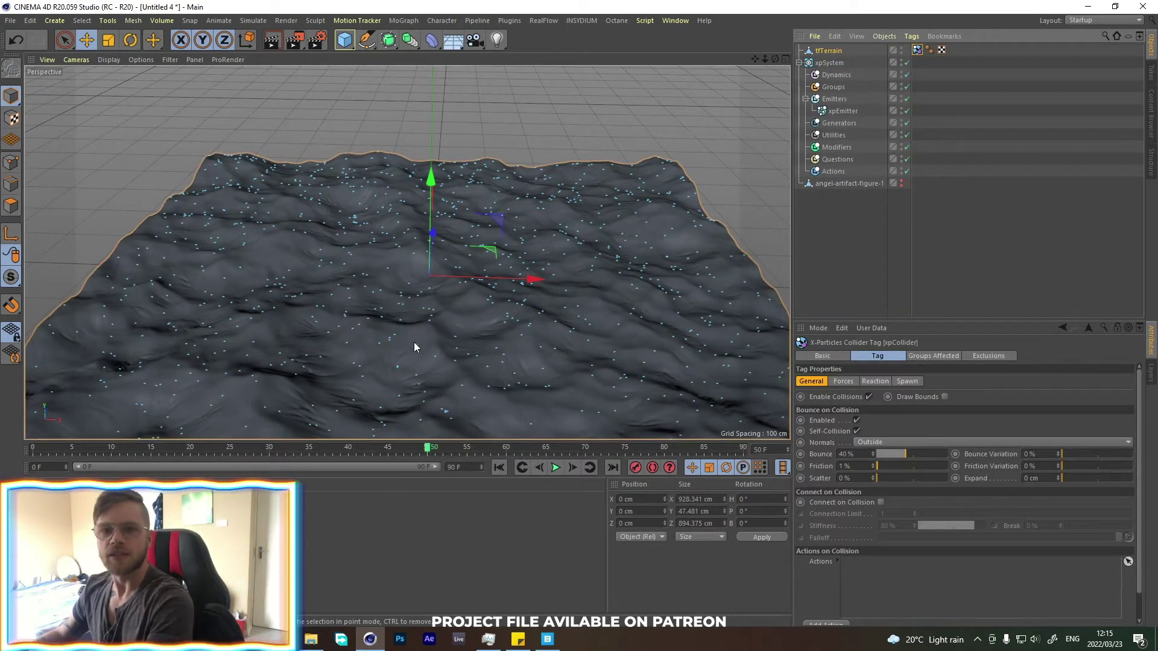
- Add an xpAttractor motion modifier to the particle system and raise it to about 147 cm in Y
click(844, 147)
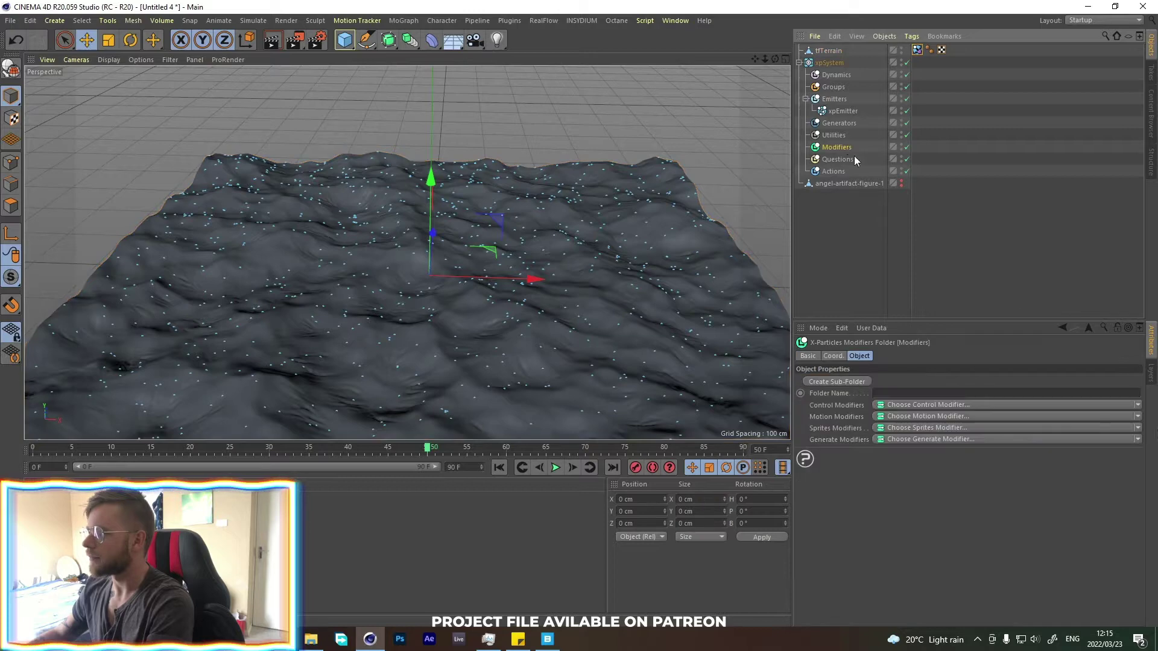
click(1138, 416)
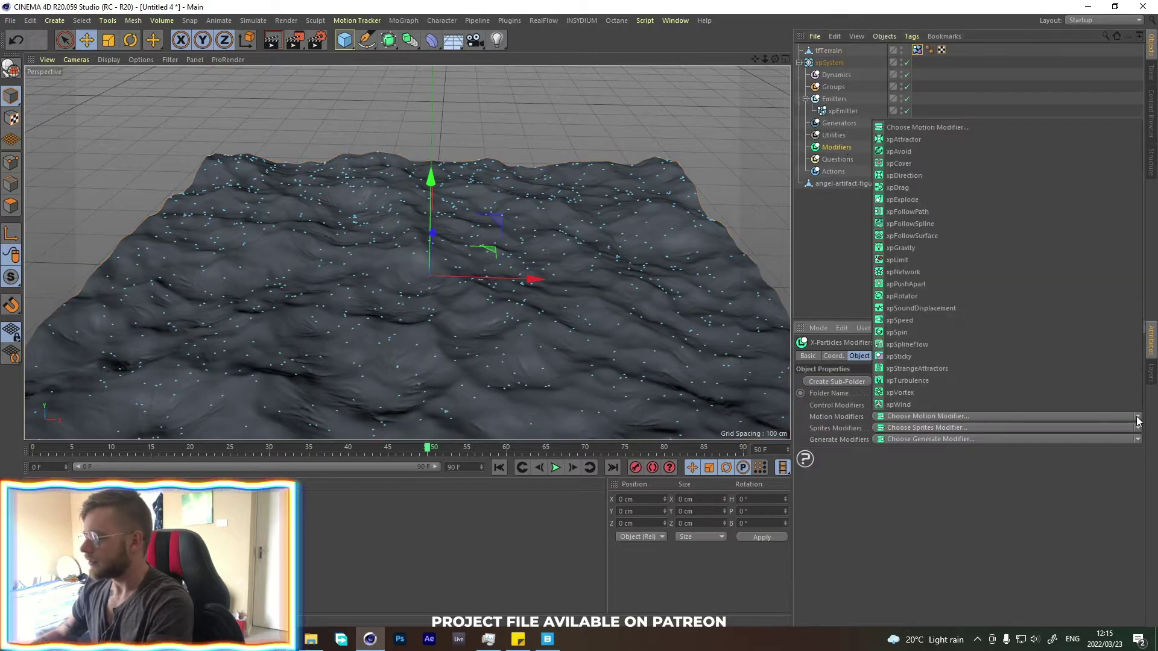
click(909, 139)
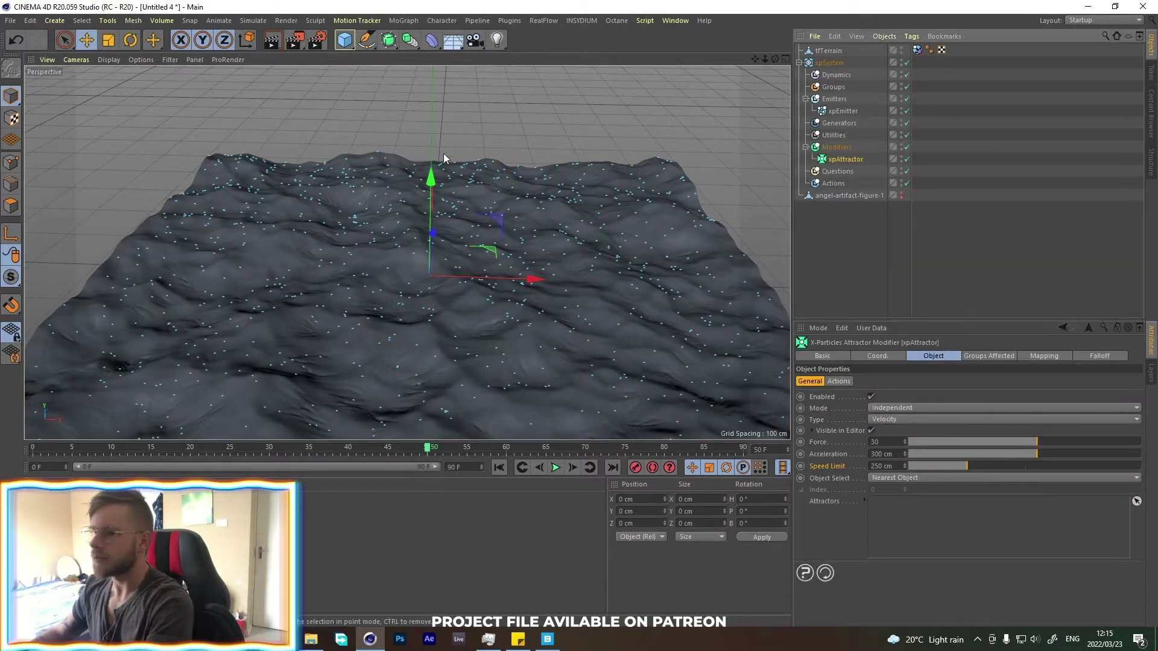
drag(429, 181, 433, 84)
alt+drag(459, 238, 465, 219)
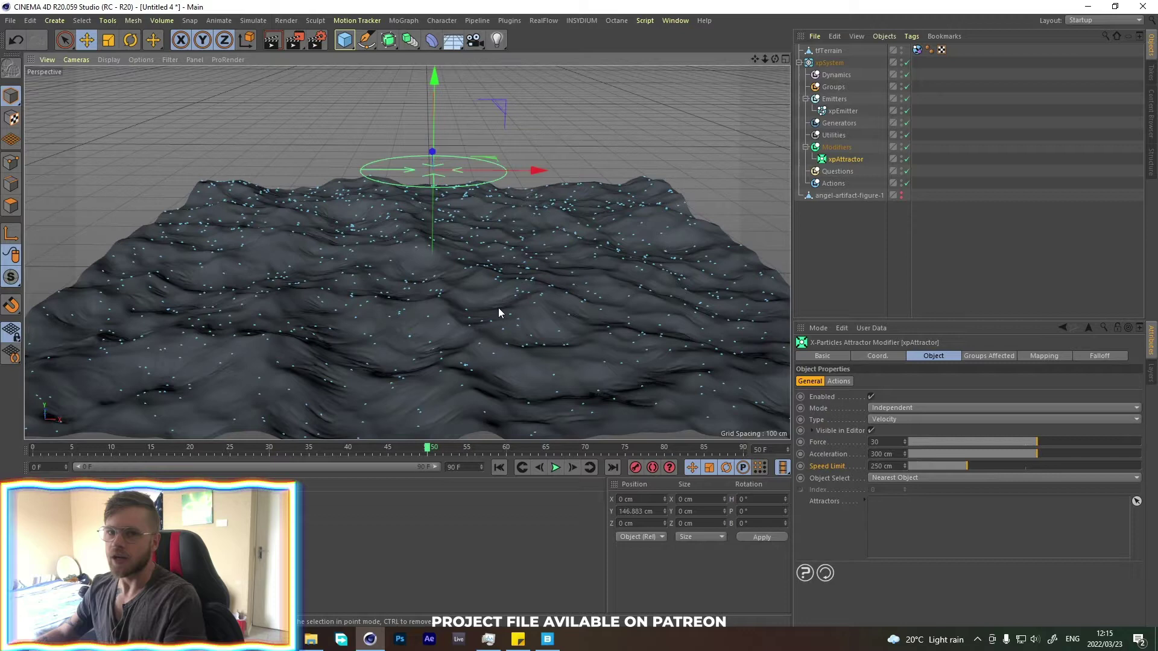
- Play the simulation from the start to check the attractor's pull on the particles, and rewind it
click(500, 467)
click(555, 467)
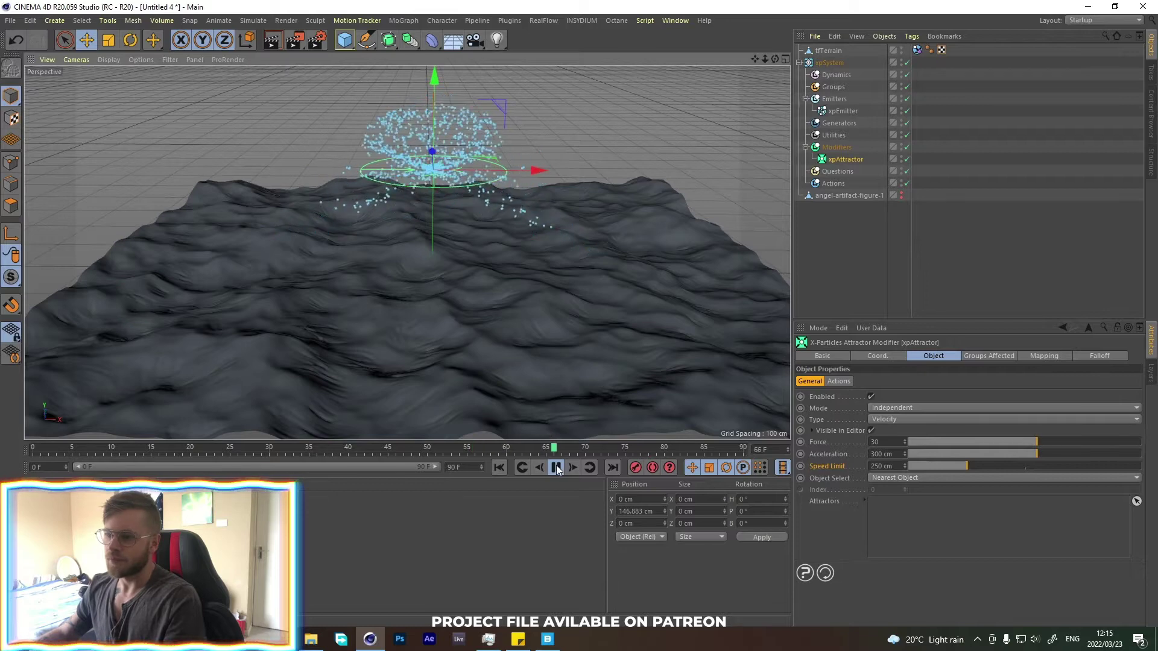
click(517, 468)
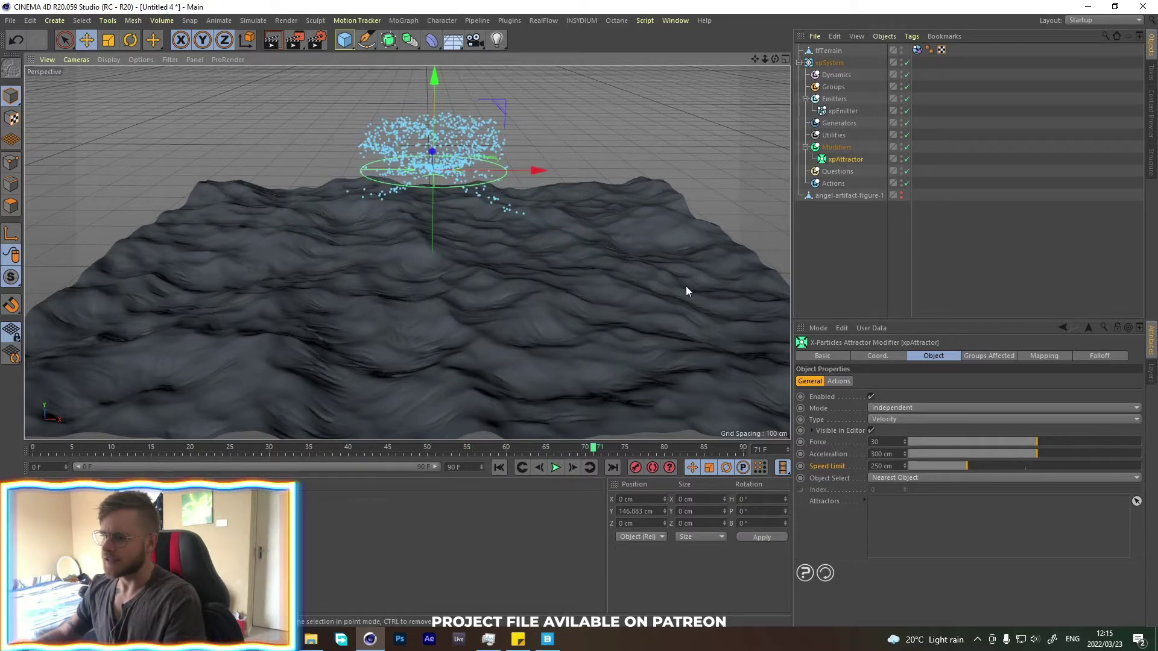
click(499, 467)
- Set the xpAttractor's force to 15, acceleration to 80 cm and speed limit to 80 cm, and play the simulation
click(883, 442)
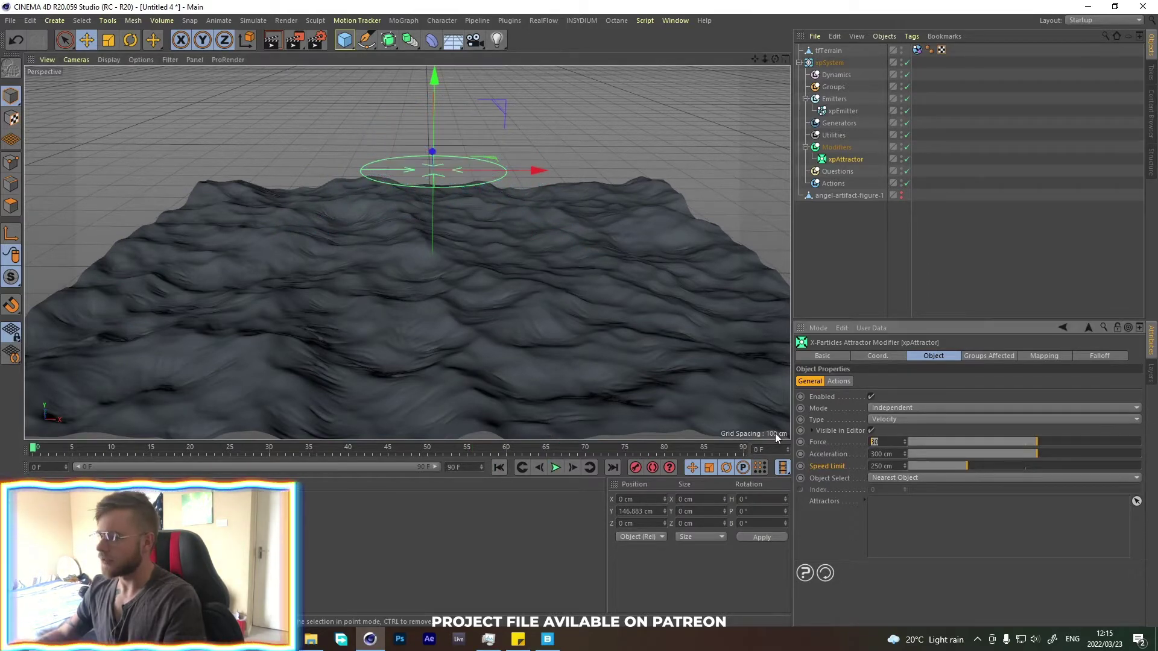
text(15)
key(Return)
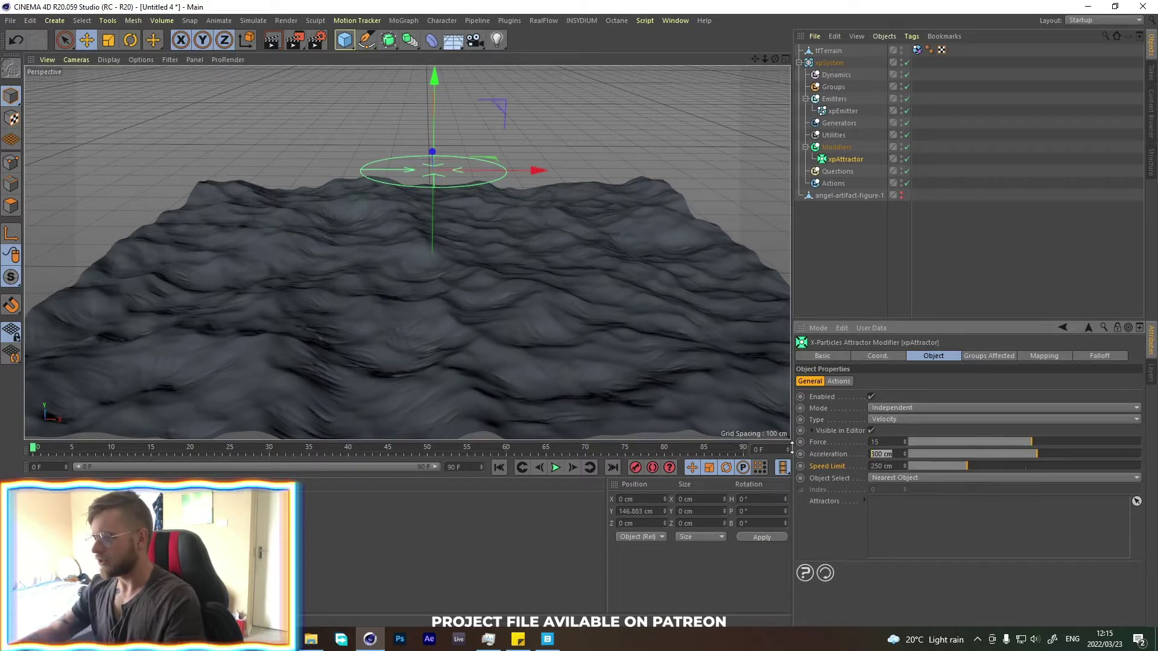
click(902, 465)
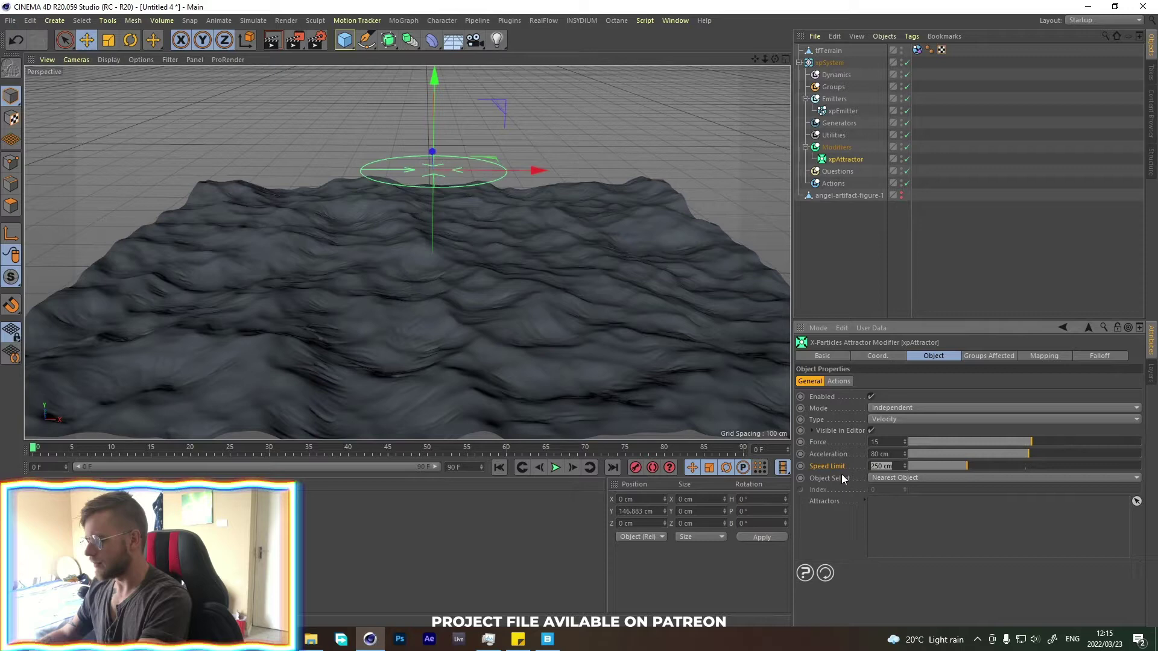
text(80)
key(Return)
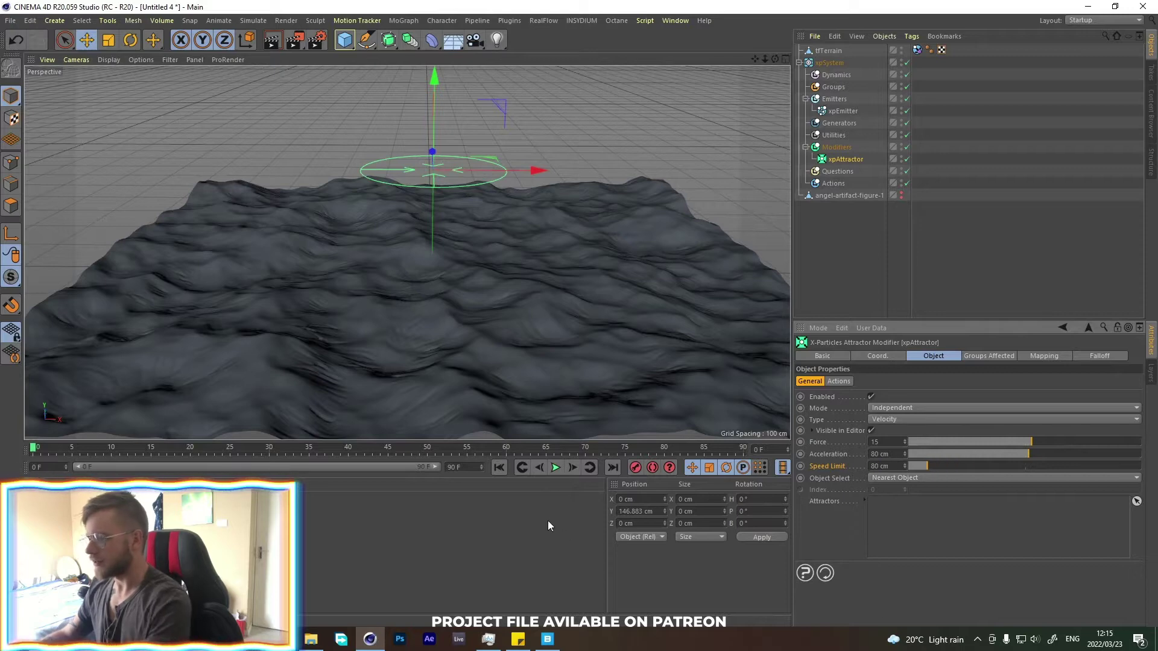
click(556, 468)
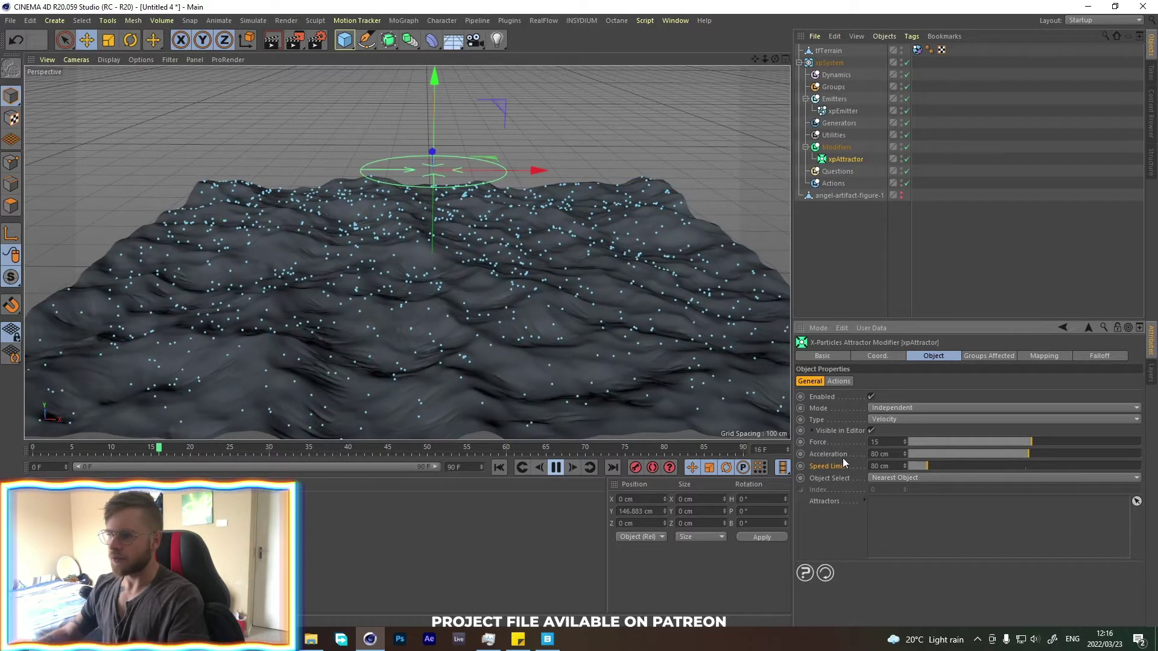
- Stop the playback and add an xpTurbulence motion modifier to the particle system
key(F8)
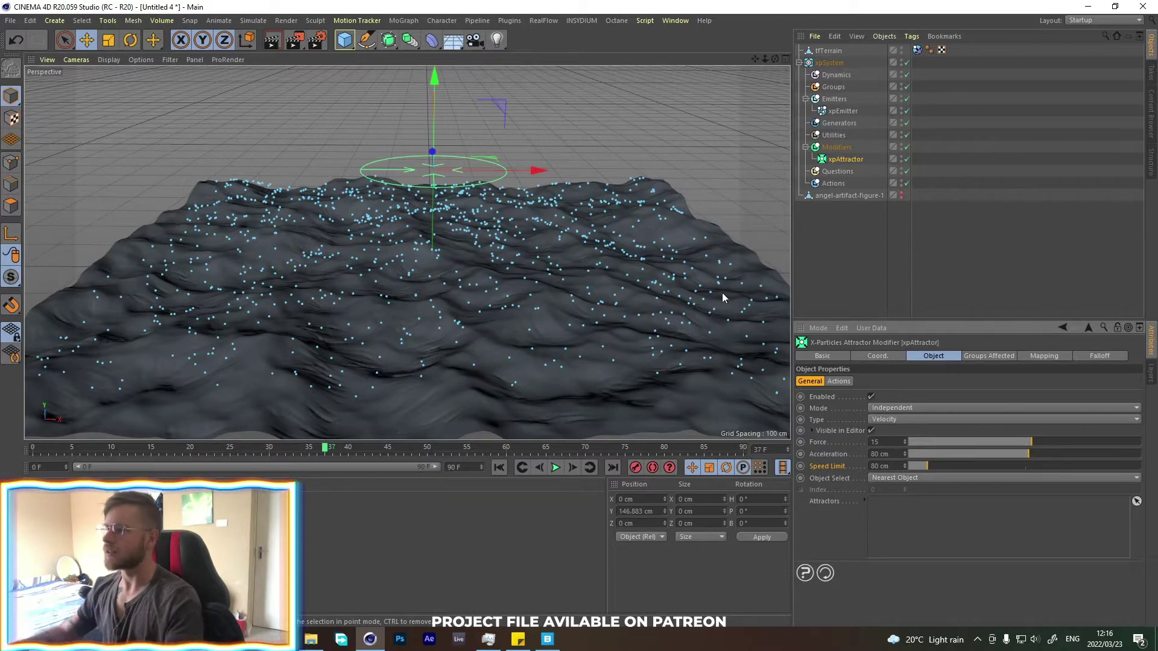
click(837, 147)
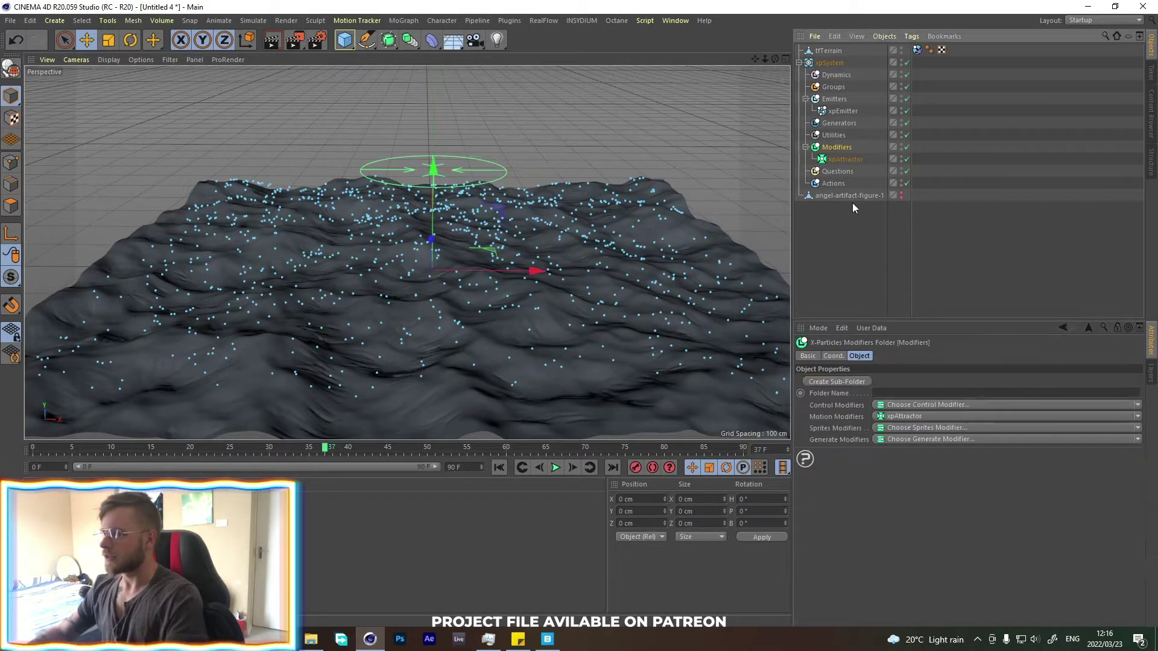
click(1137, 417)
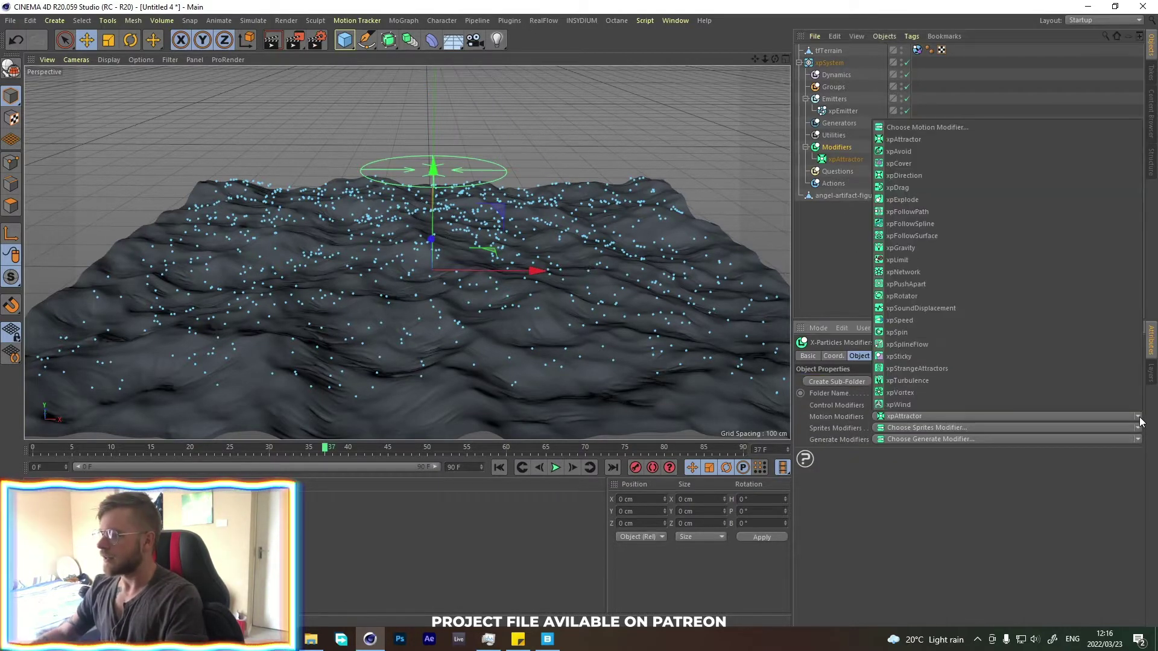
click(903, 381)
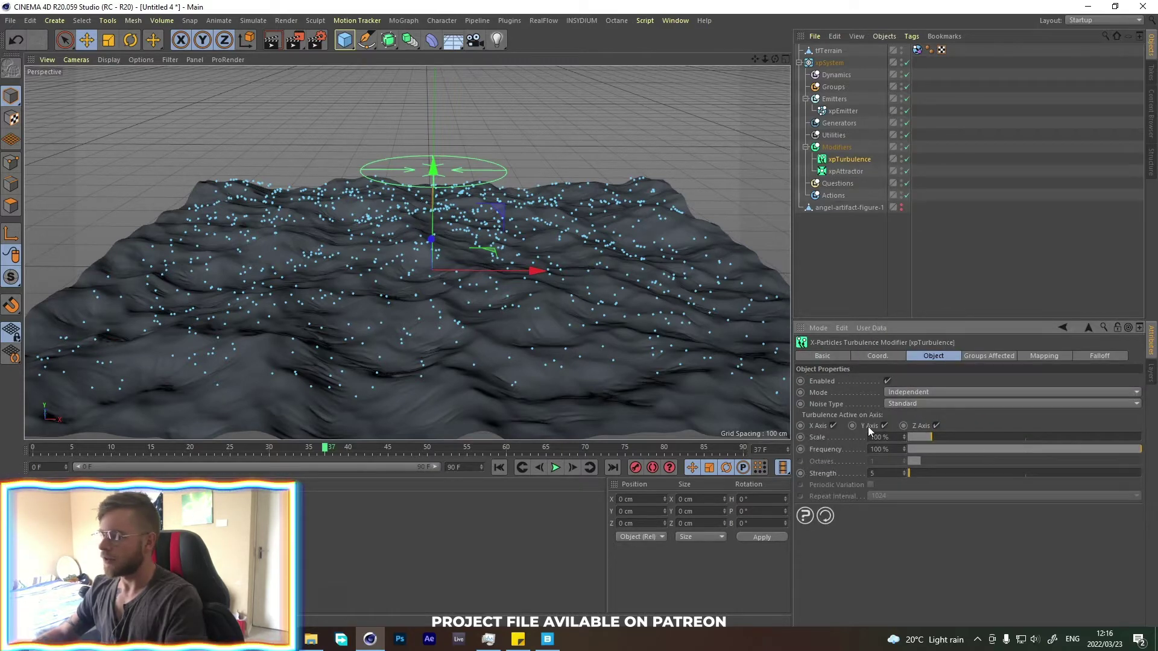
- Play the simulation from the start and view the turbulent particles from a low angle, leaving nothing selected
click(499, 467)
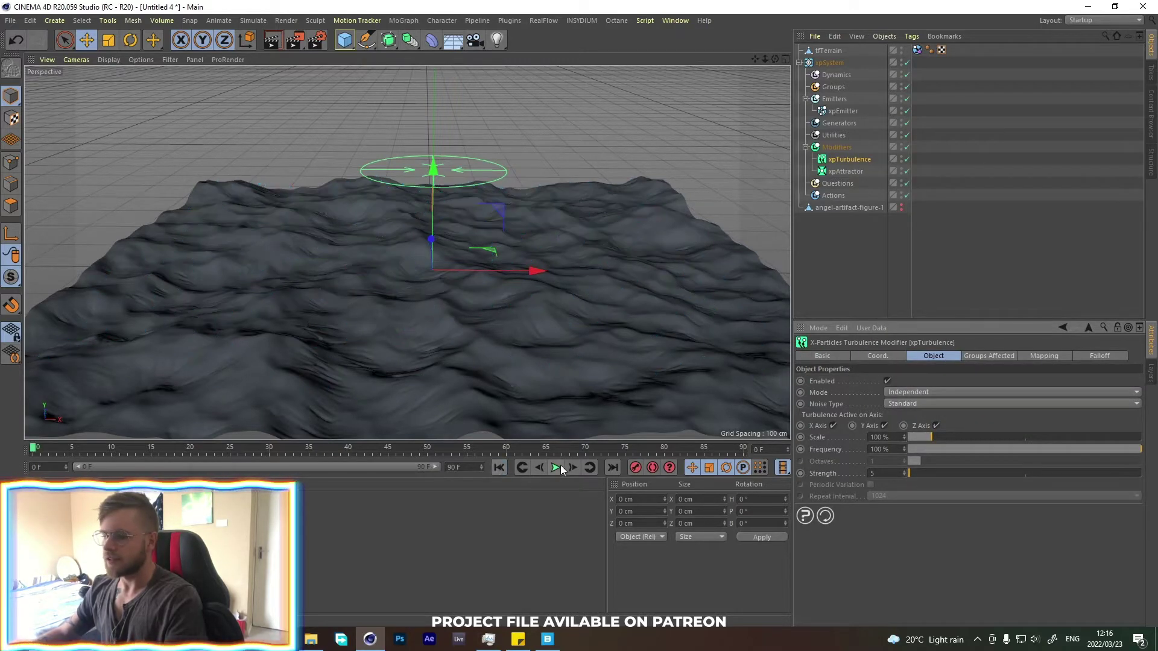
click(556, 468)
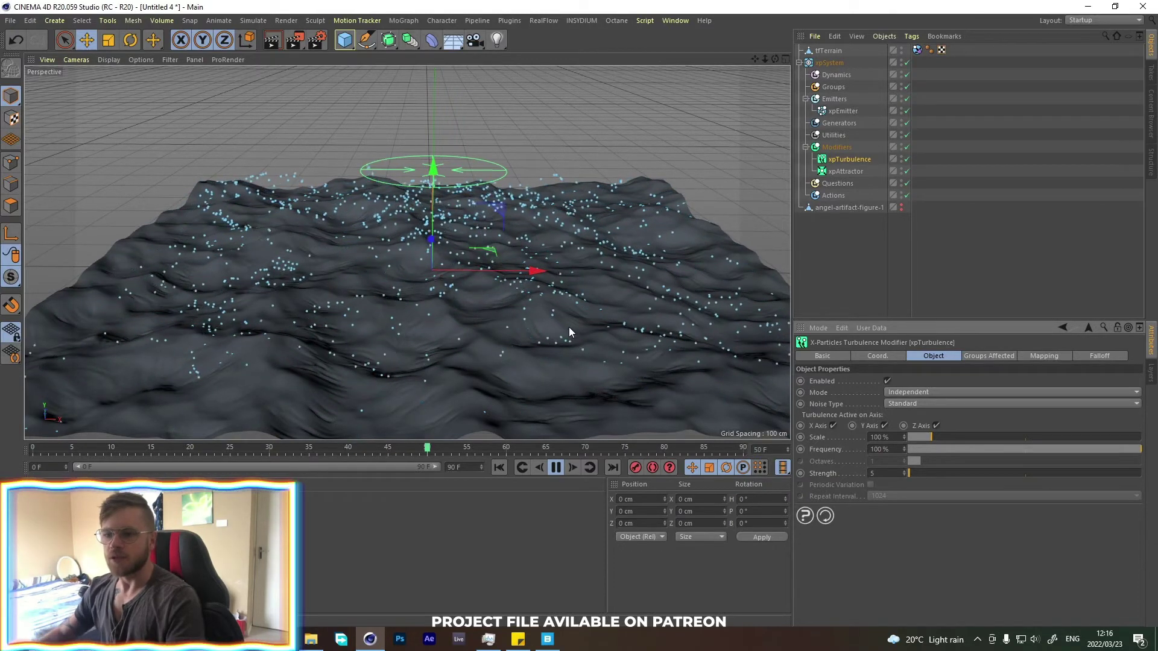
alt+drag(568, 327, 564, 259)
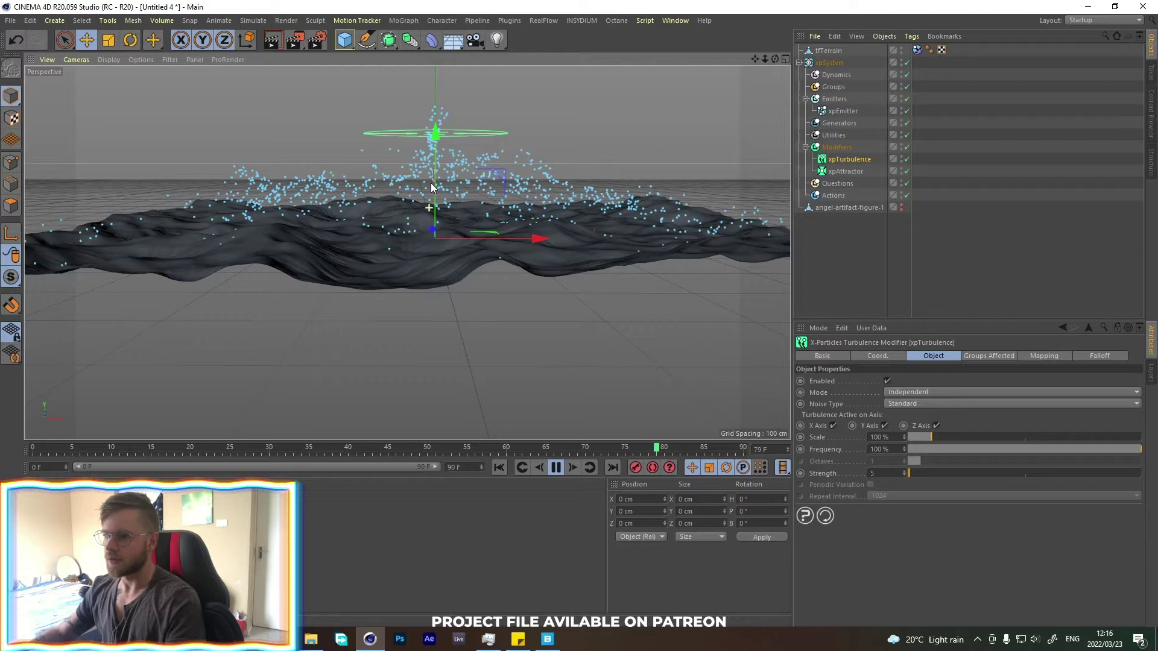
click(869, 265)
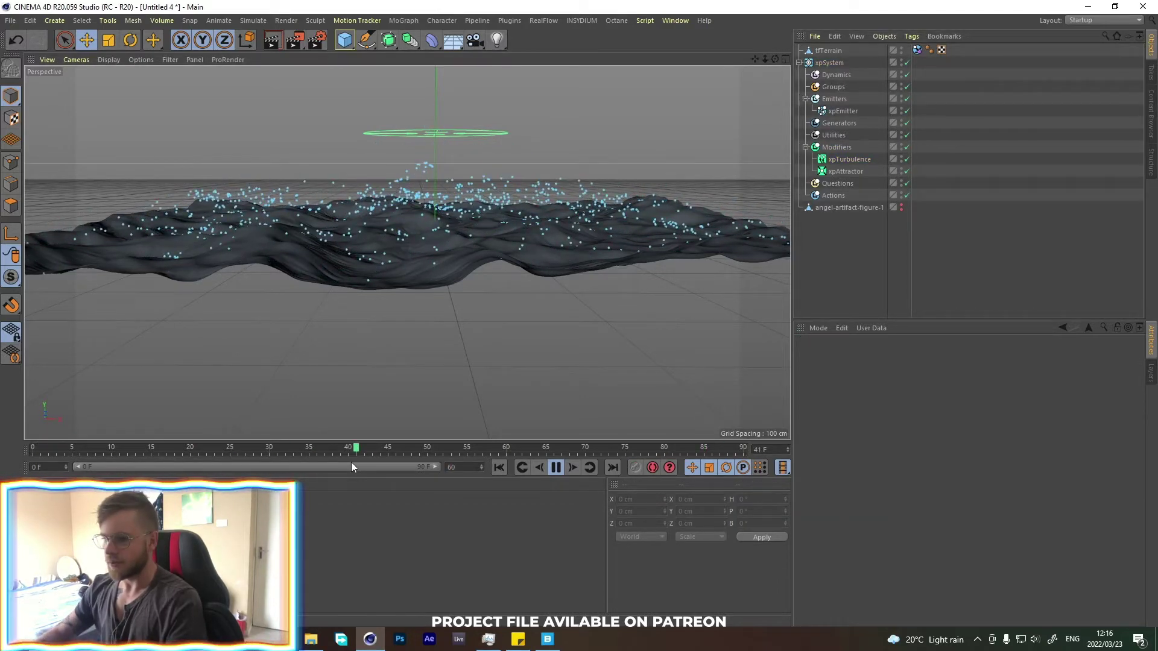
- Set the timeline's end to 600 frames and extend the preview range to its full length
text(600)
key(Return)
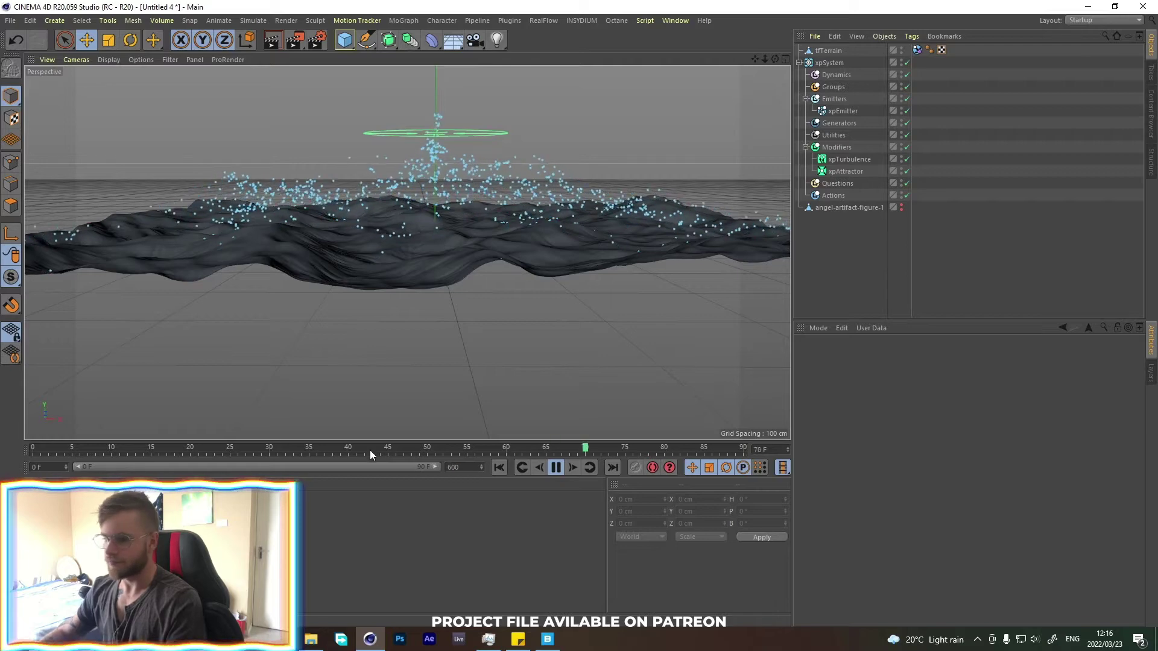
drag(145, 467, 509, 475)
click(555, 468)
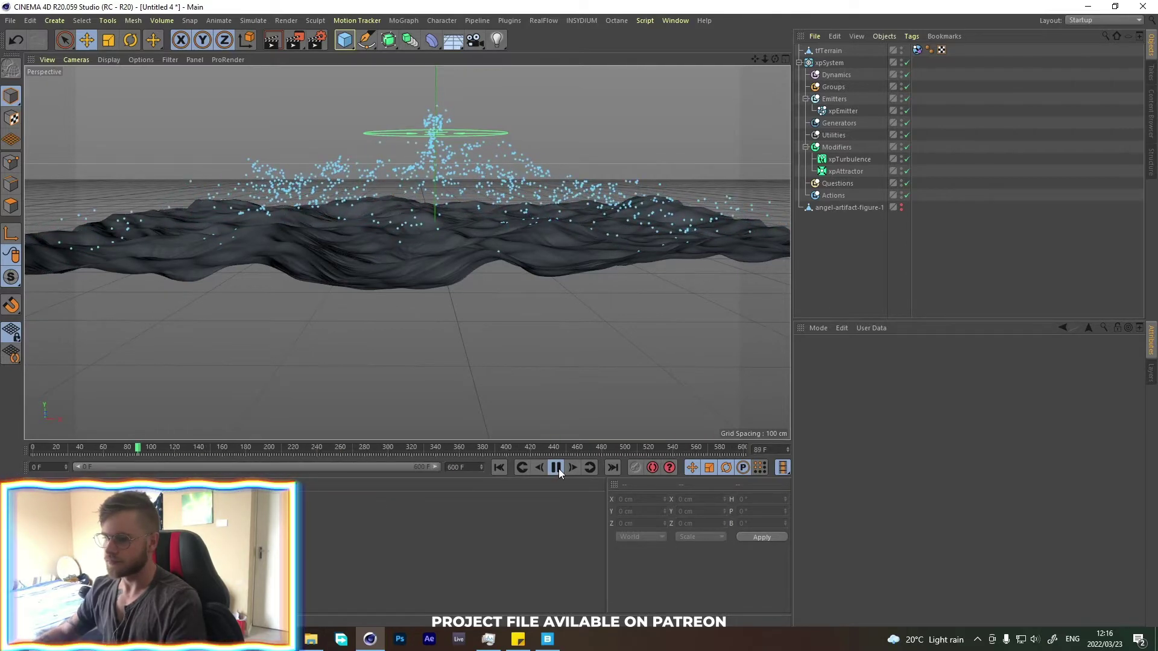
- Play the simulation to watch the particles gather around the attractor, and rewind it to frame 0
alt+drag(465, 277, 480, 378)
key(F8)
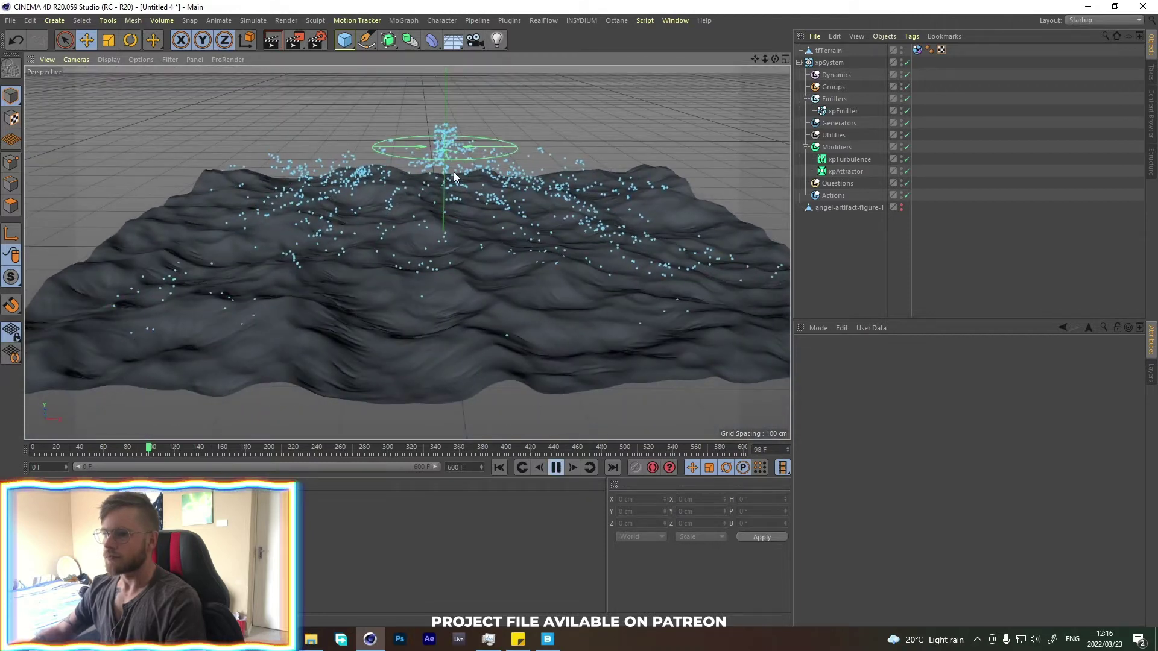
click(553, 469)
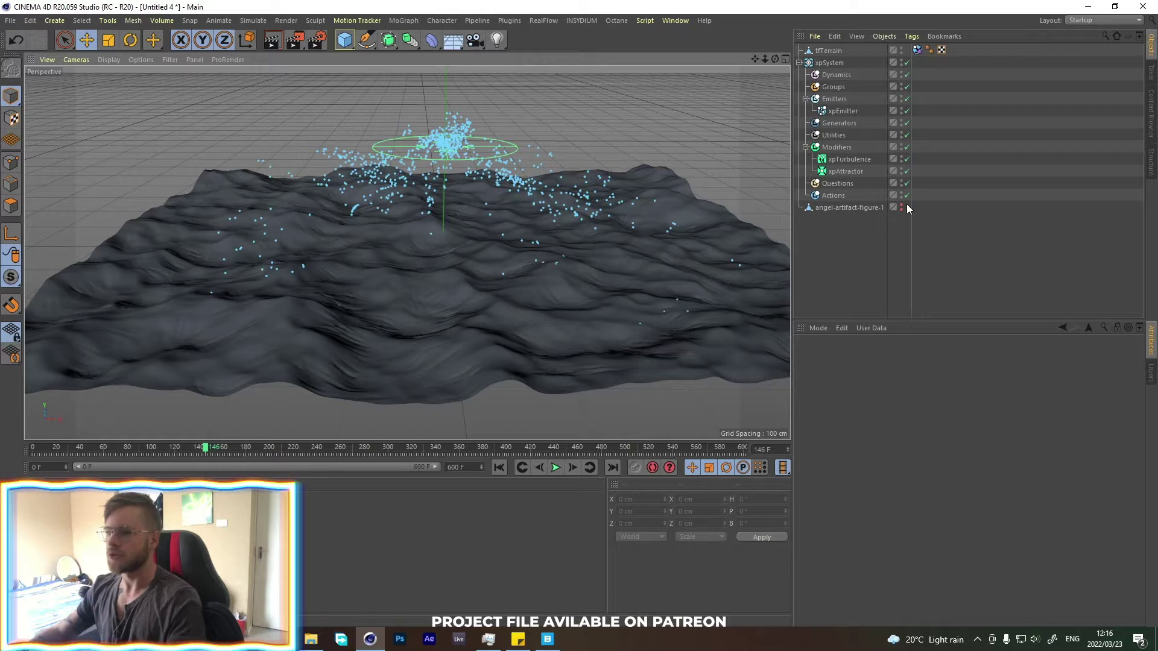
key(shift+f)
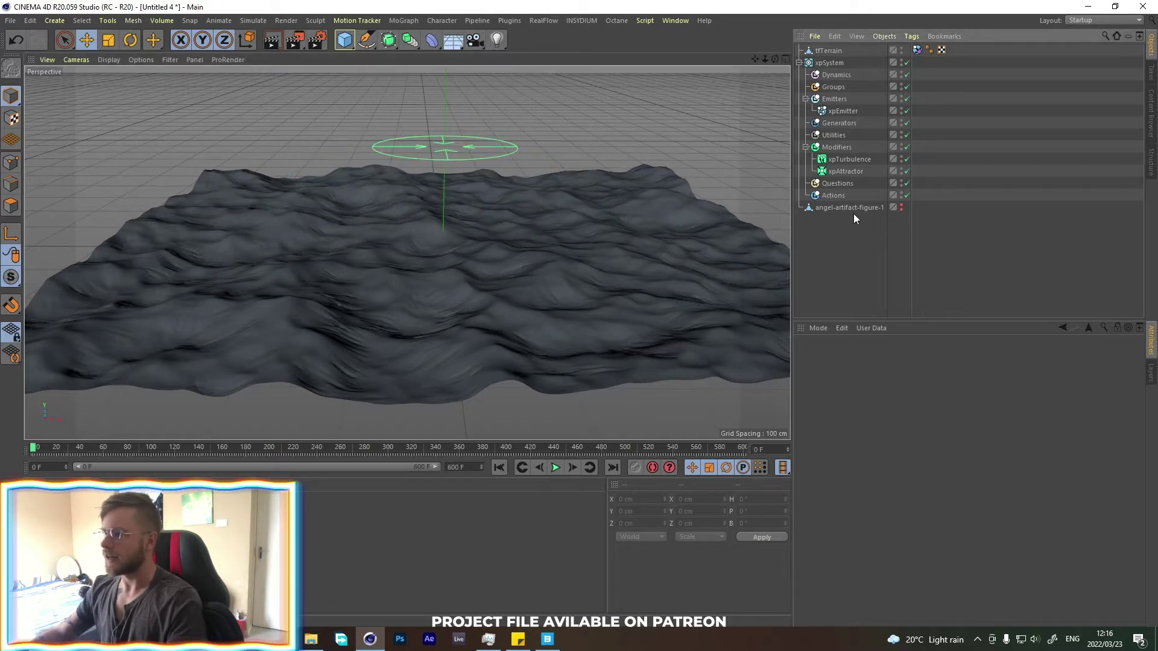
- Make angel-artifact-figure-1 visible in the scene and raise it above the terrain
click(868, 208)
ctrl+click(899, 207)
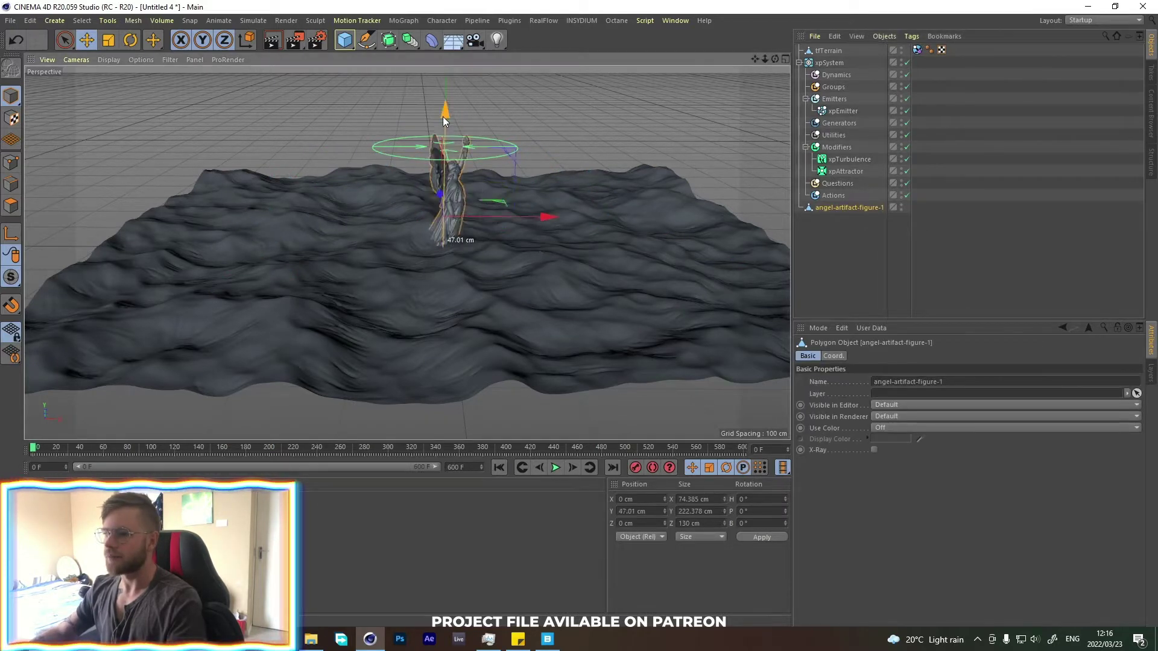
drag(443, 117, 447, 75)
scroll(448, 273, up, 2)
- Switch to the browser, look through the Scan the World model collection on MyMiniFactory, and return to Cinema 4D
key(alt+Tab)
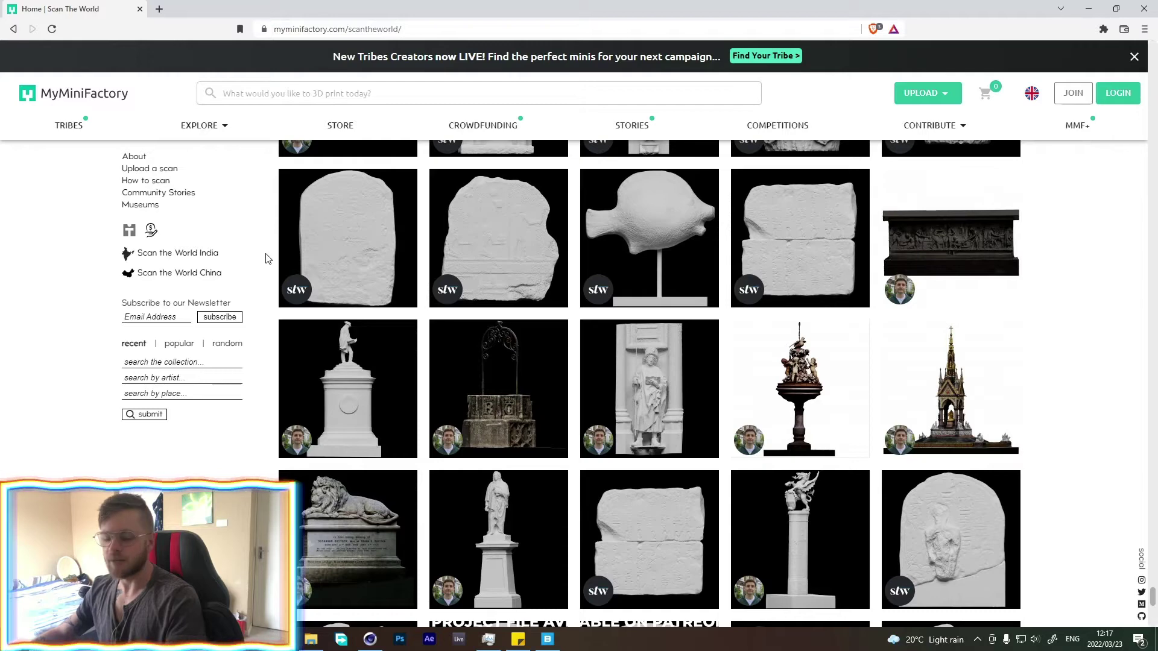
scroll(268, 258, down, 5)
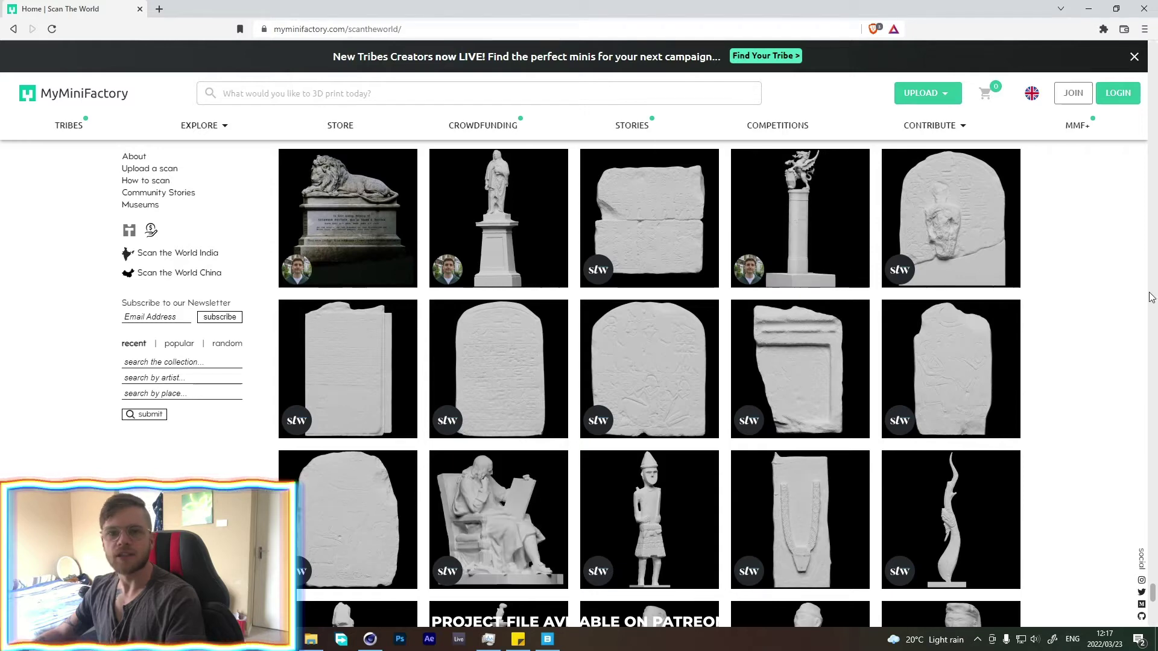
scroll(1151, 298, down, 5)
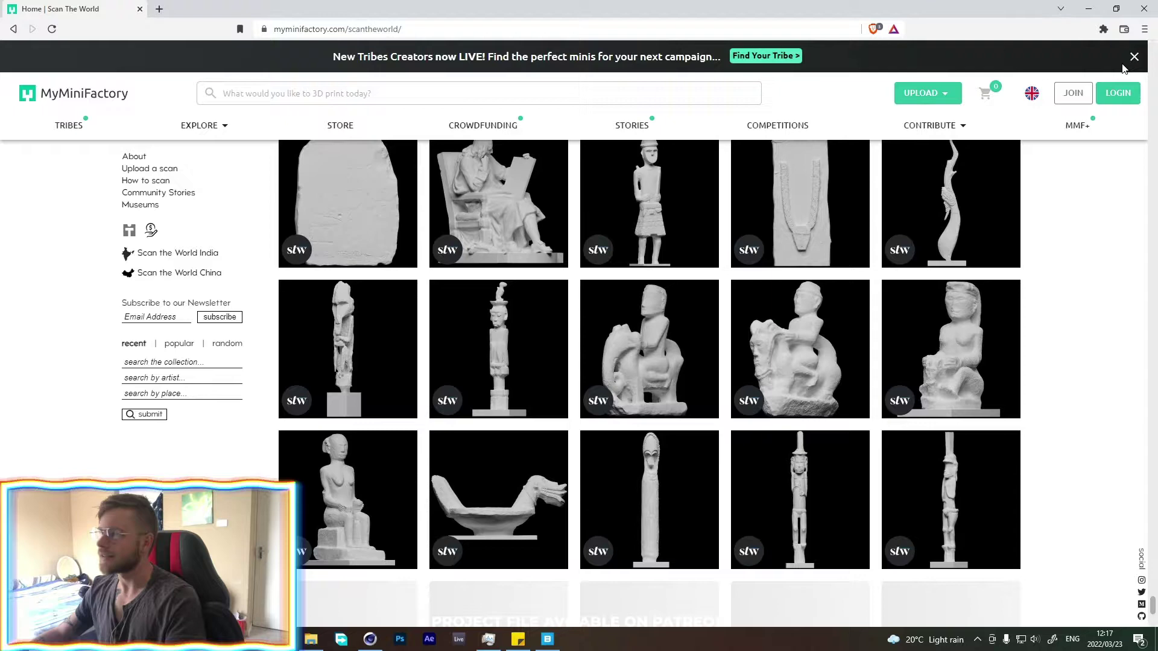
click(1088, 8)
- Lower the angel figure to about 159 cm in Y and rotate its heading to -90°
drag(451, 96, 451, 170)
key(r)
drag(483, 240, 358, 220)
- Set the angel figure's X, Y and Z scale to 0.6
click(866, 209)
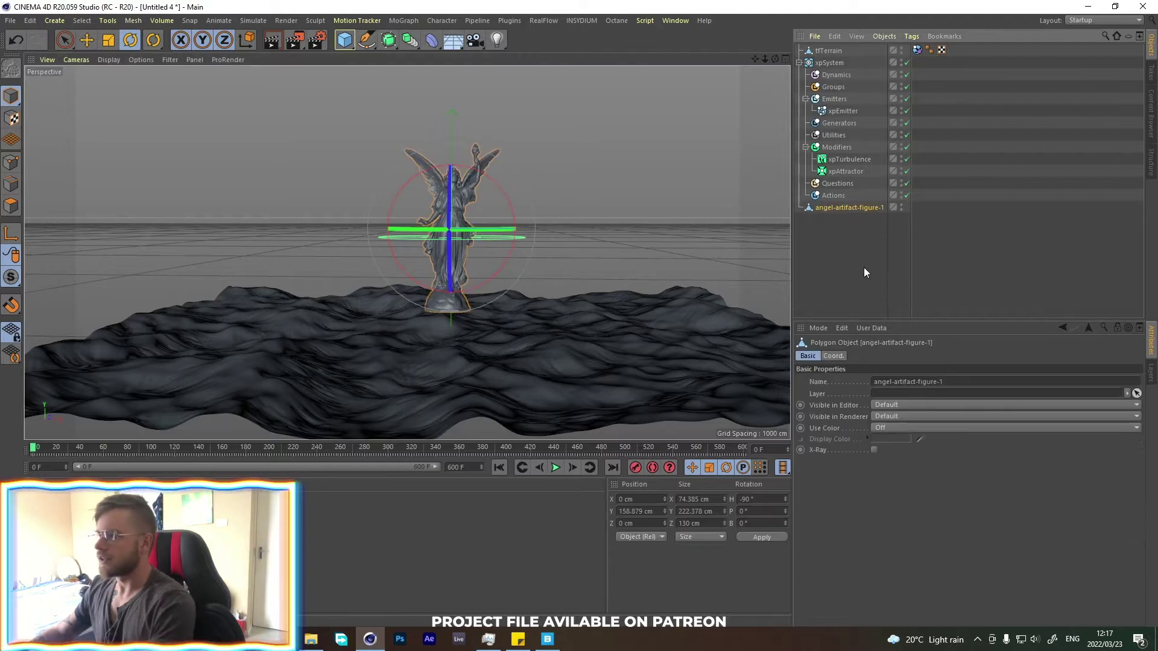
click(833, 355)
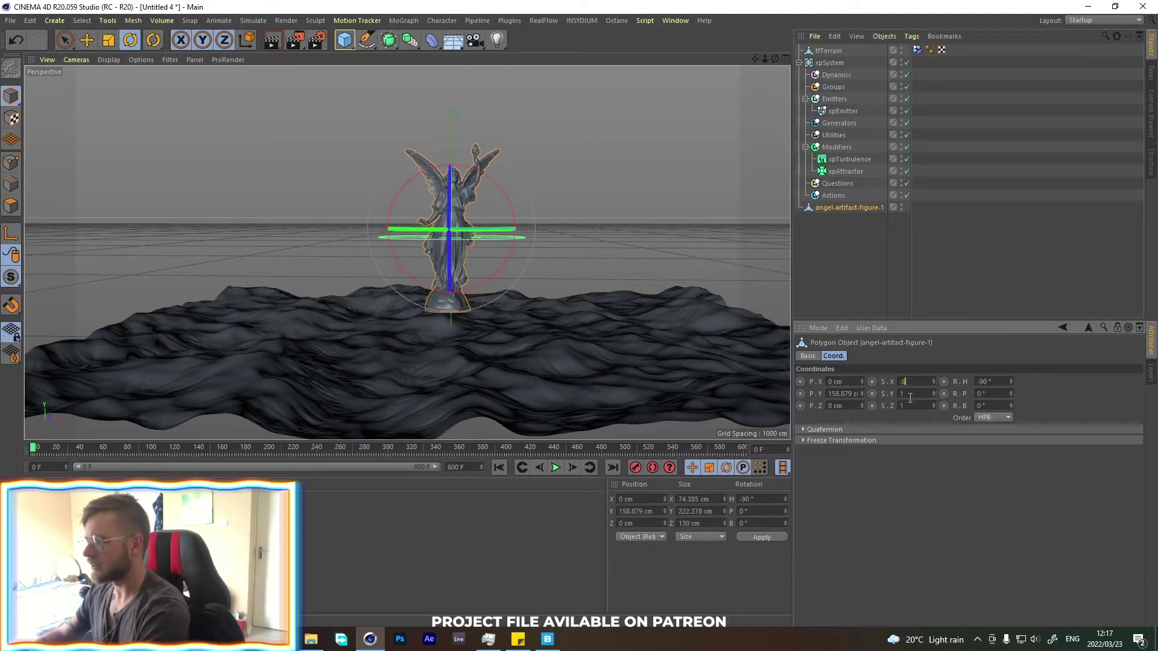
key(Return)
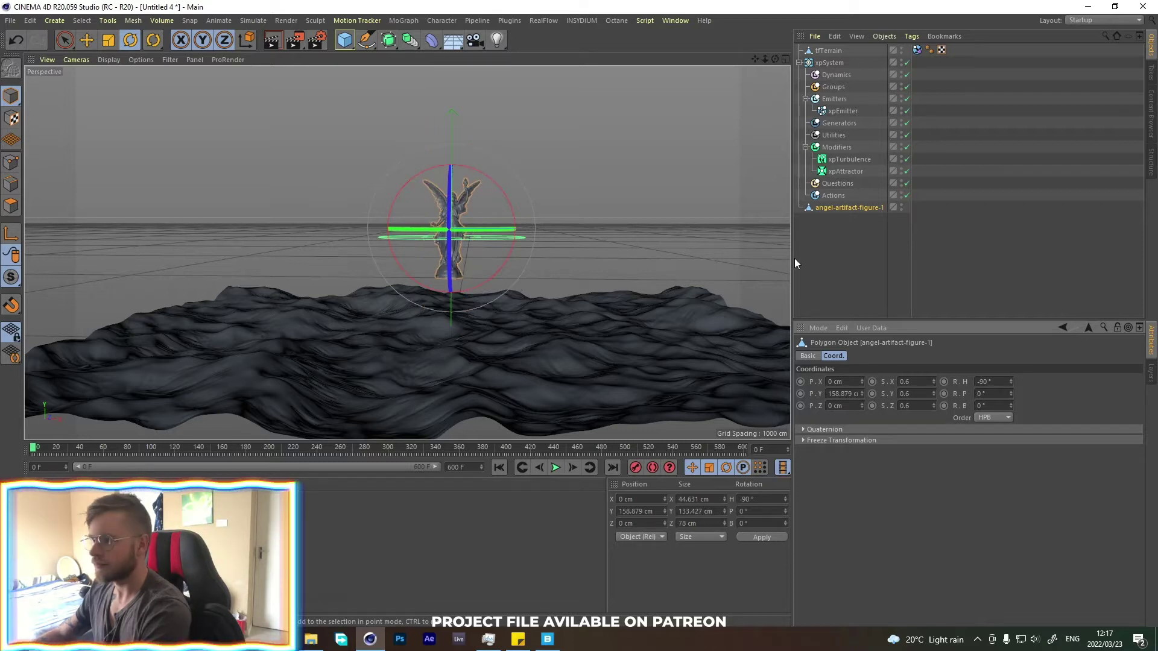
click(817, 258)
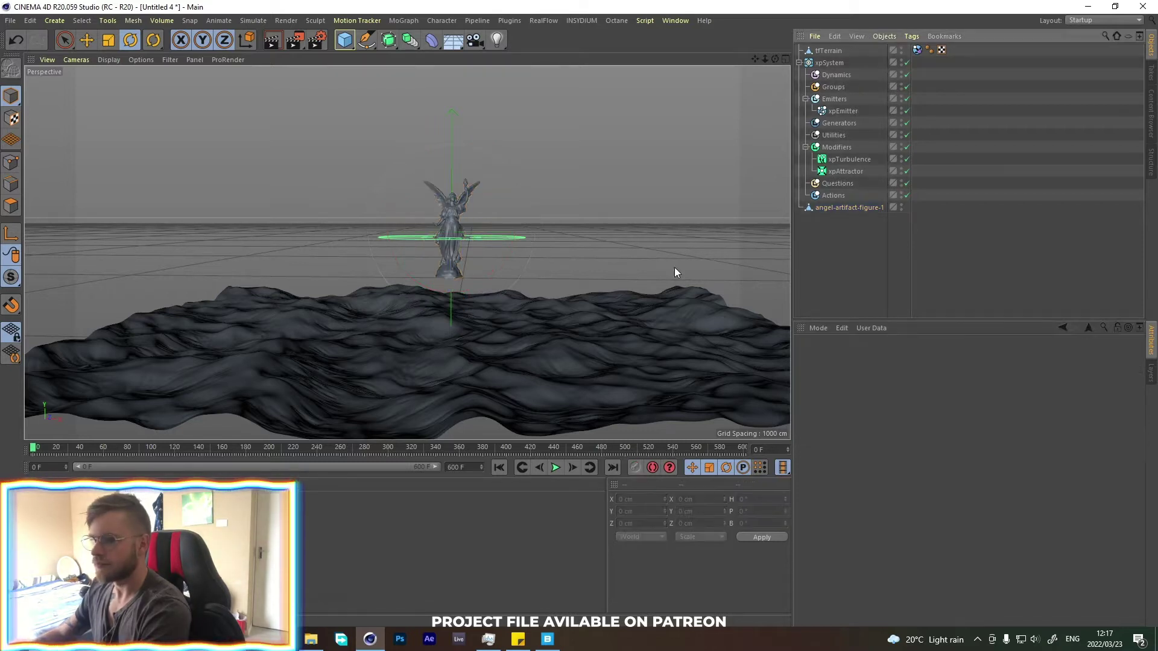
- Set the angel figure's X, Y and Z scale to 0.7 and deselect it
click(826, 209)
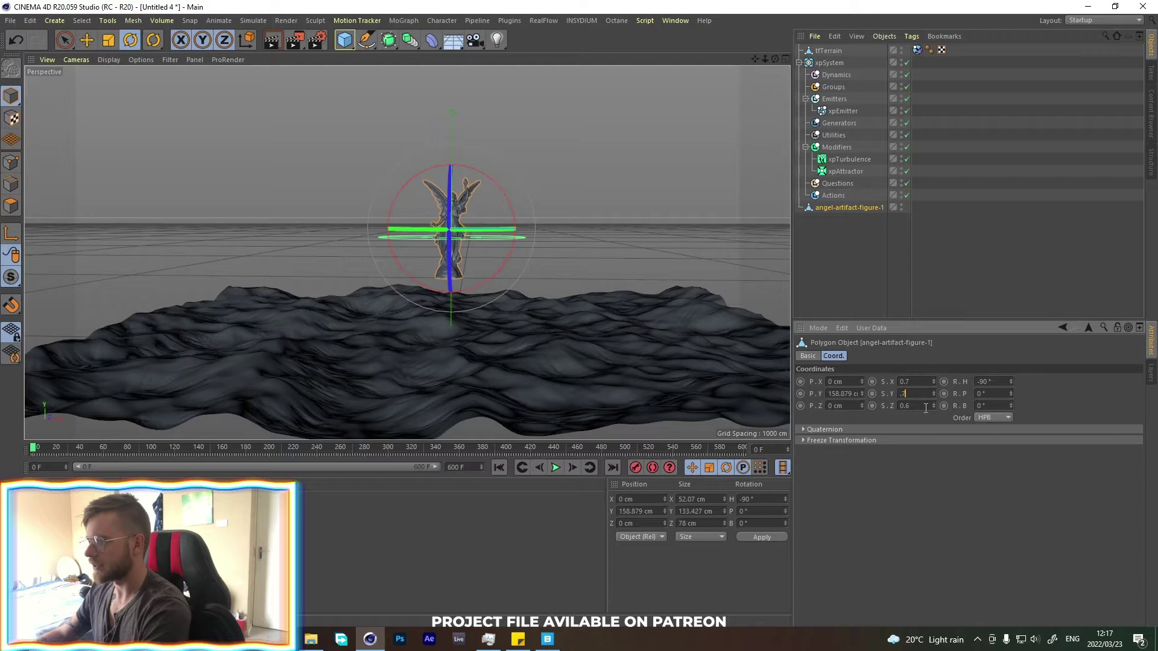
text(.7)
key(Return)
click(860, 258)
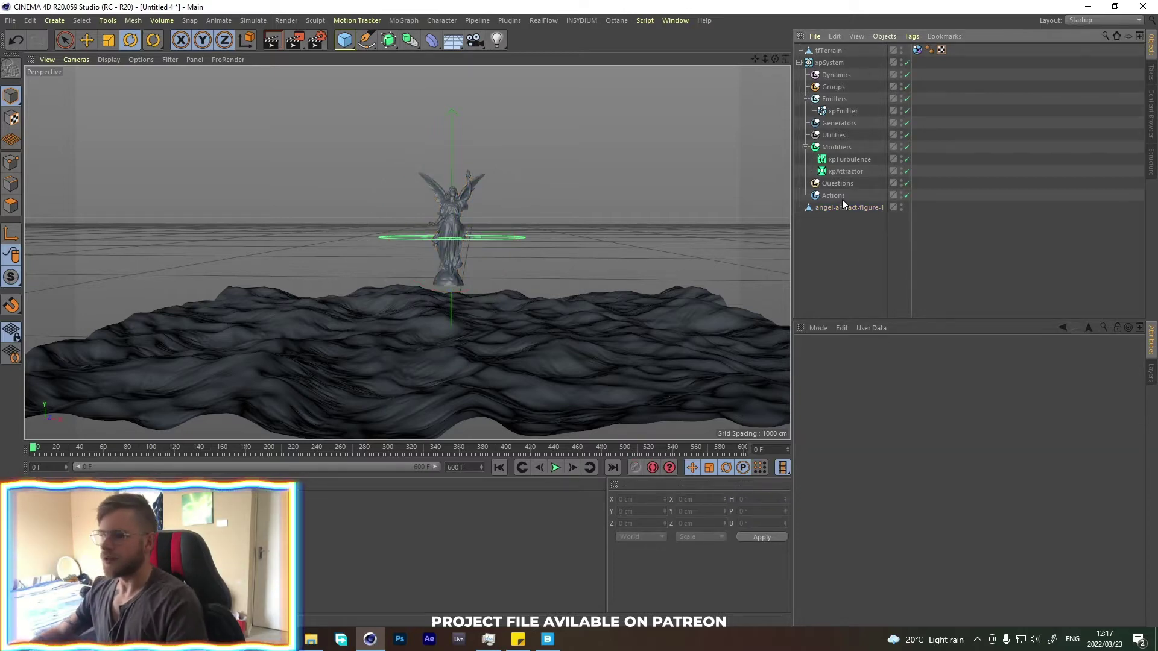
- Add an xpCover motion modifier to the particle system and assign angel-artifact-figure-1 as its target object
alt+drag(411, 275, 457, 327)
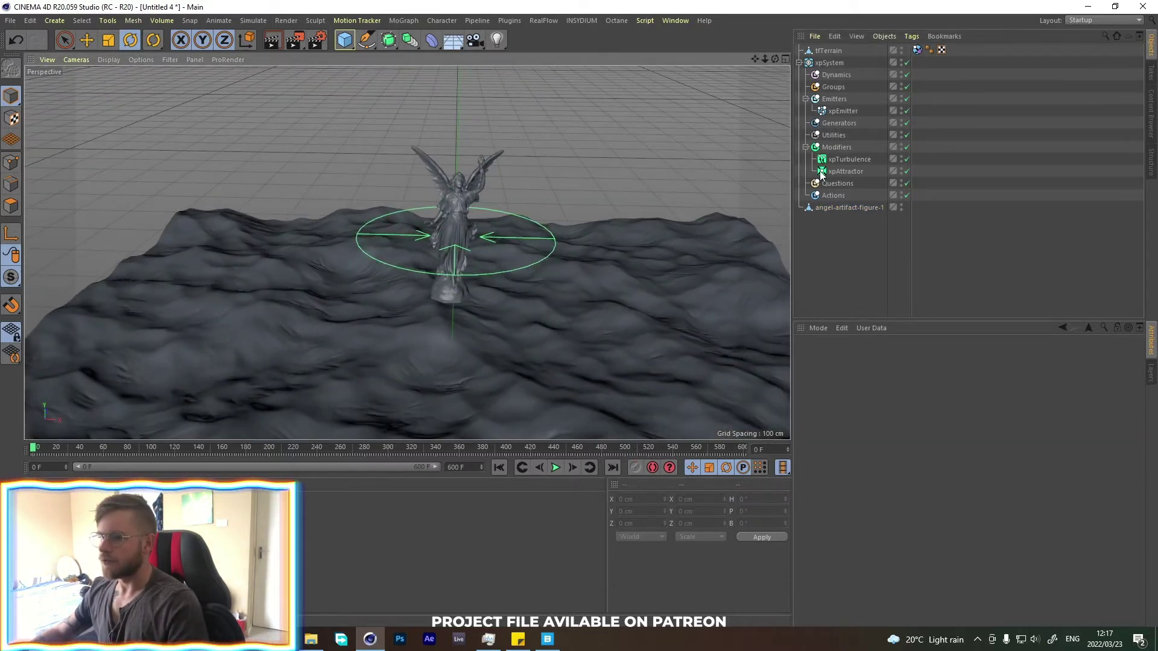
click(823, 148)
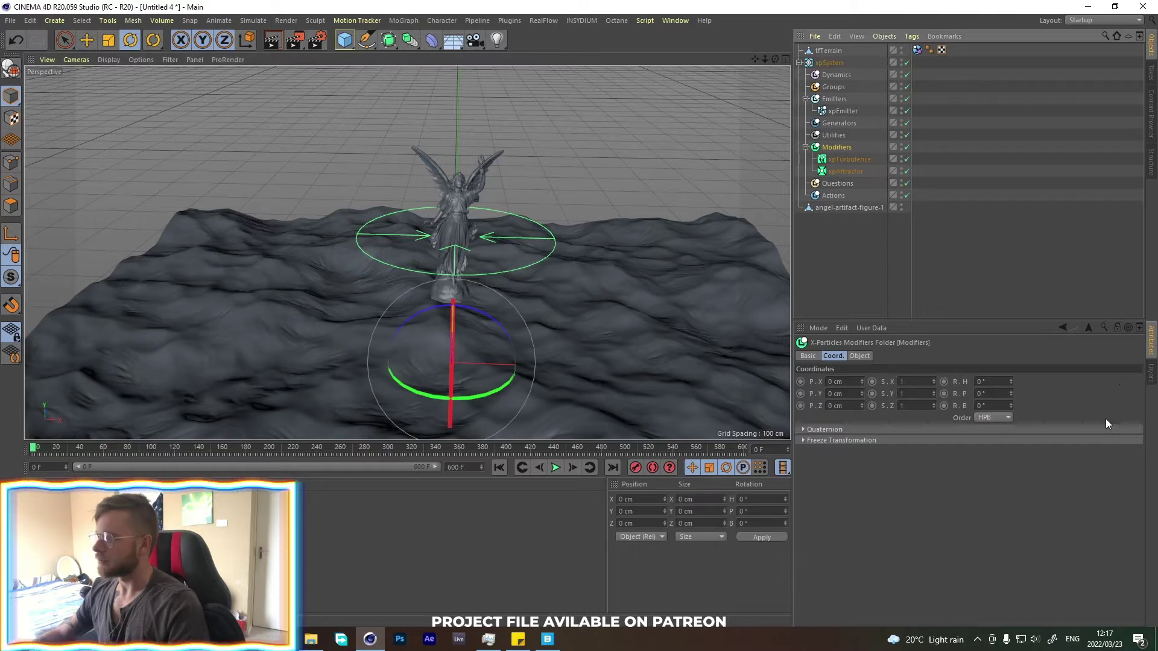
click(859, 356)
click(911, 417)
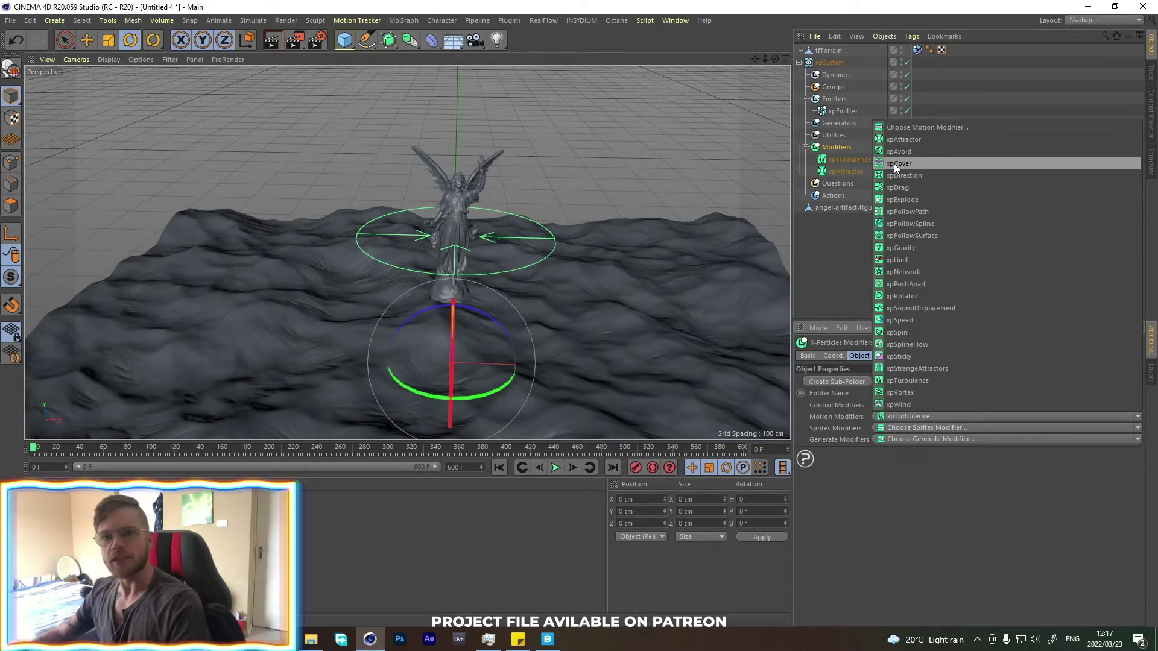
click(894, 164)
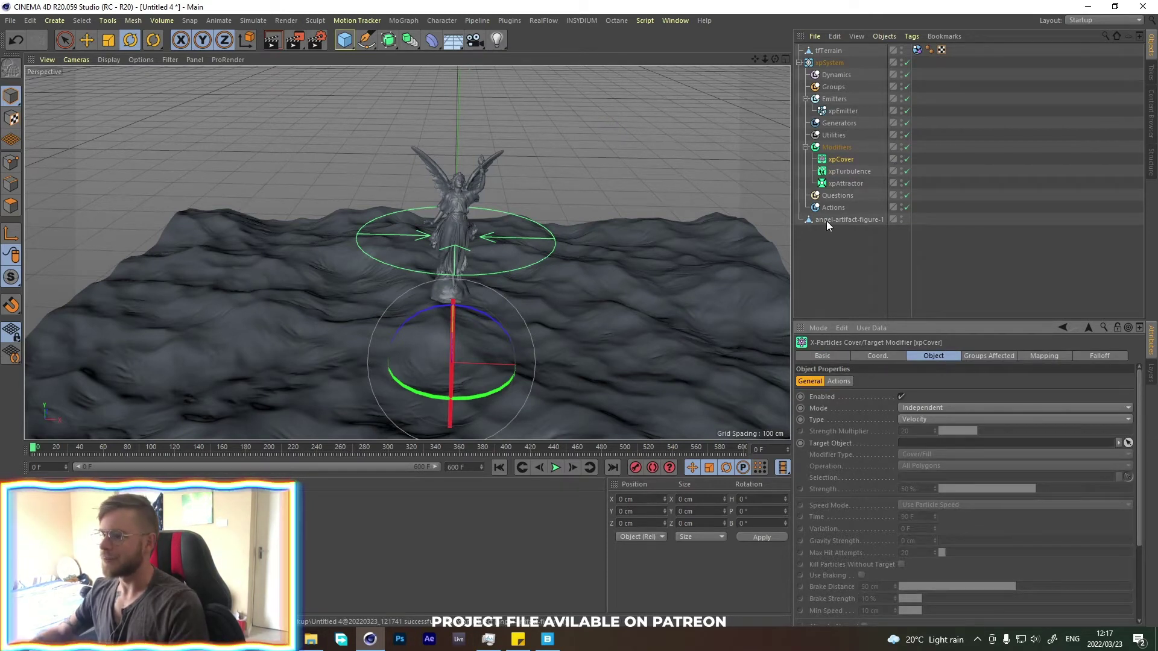
drag(826, 222, 1060, 353)
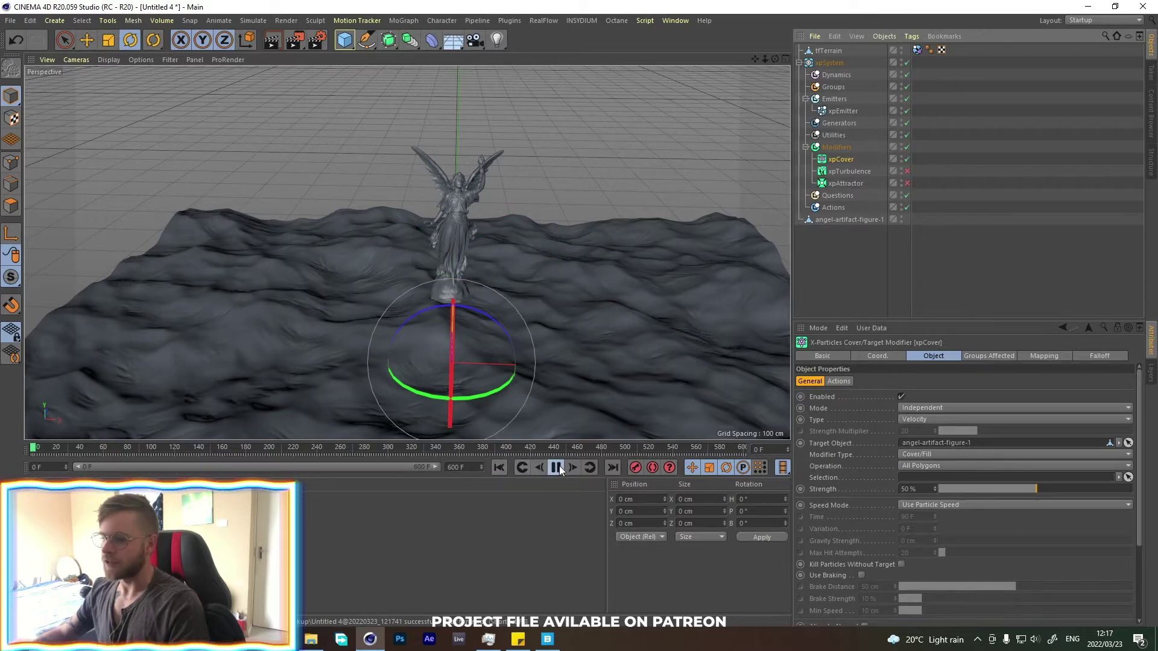
- Check the xpEmitter's emission settings while the simulation plays with xpTurbulence and xpAttractor disabled, and rewind it
click(842, 111)
click(968, 356)
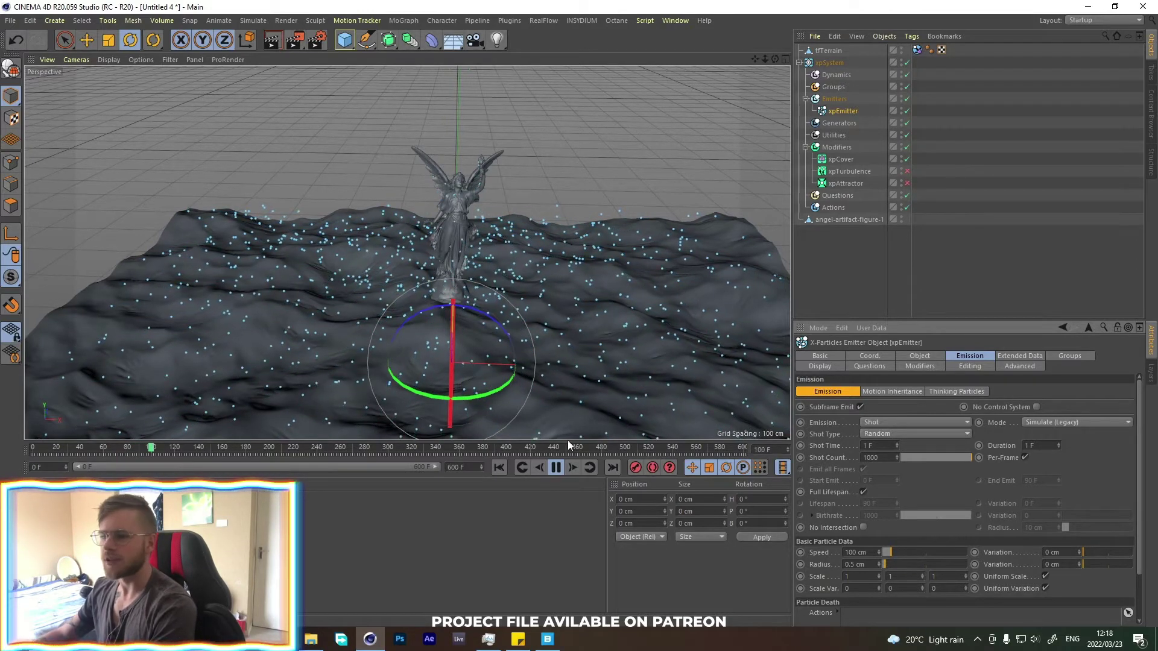
click(556, 468)
click(499, 468)
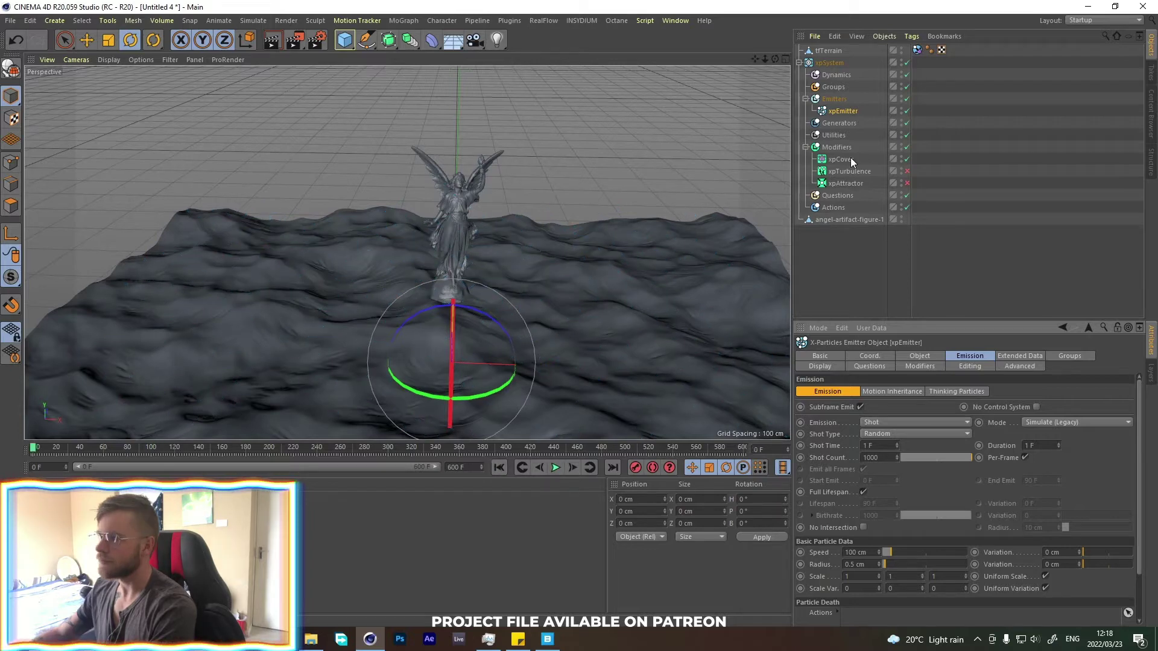
- Re-enable the xpTurbulence and xpAttractor modifiers and open the xpEmitter's speed value for editing
click(841, 159)
click(906, 171)
click(907, 184)
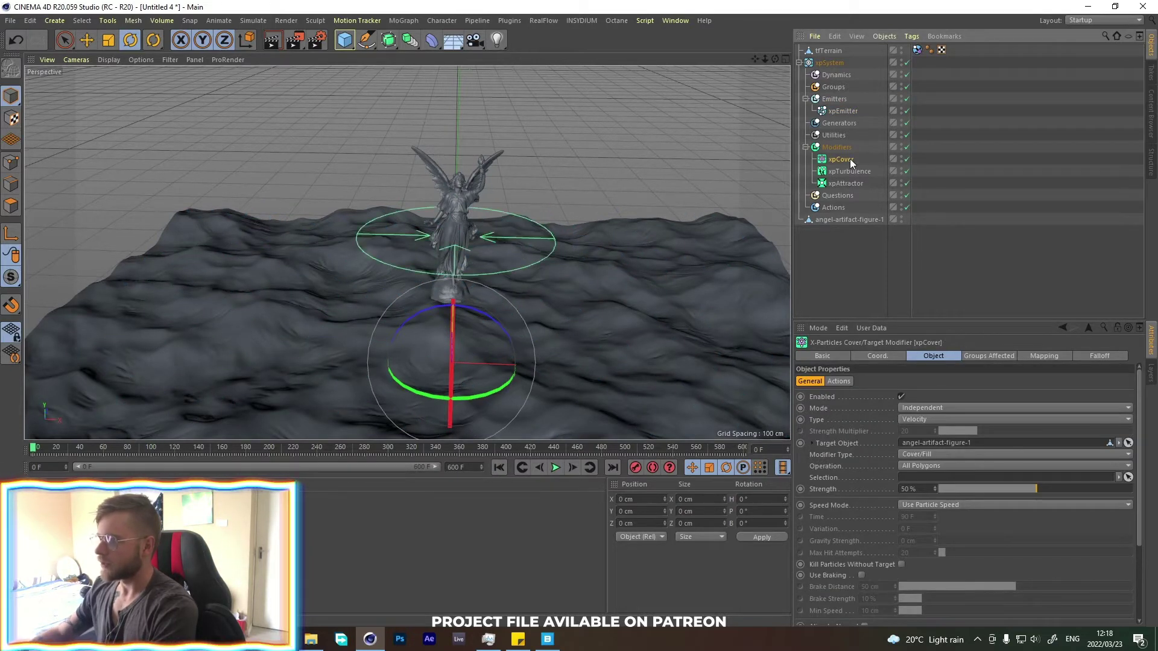
click(842, 111)
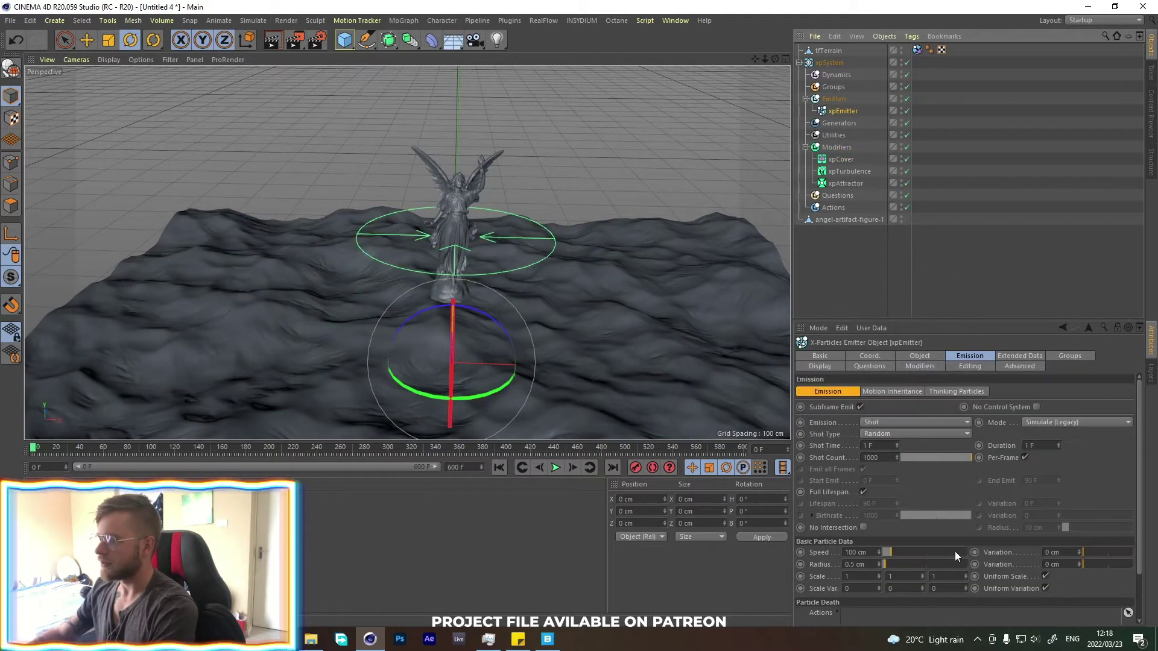
double_click(869, 553)
- Set the xpCover modifier's type to Force and move the timeline to about frame 182
click(841, 159)
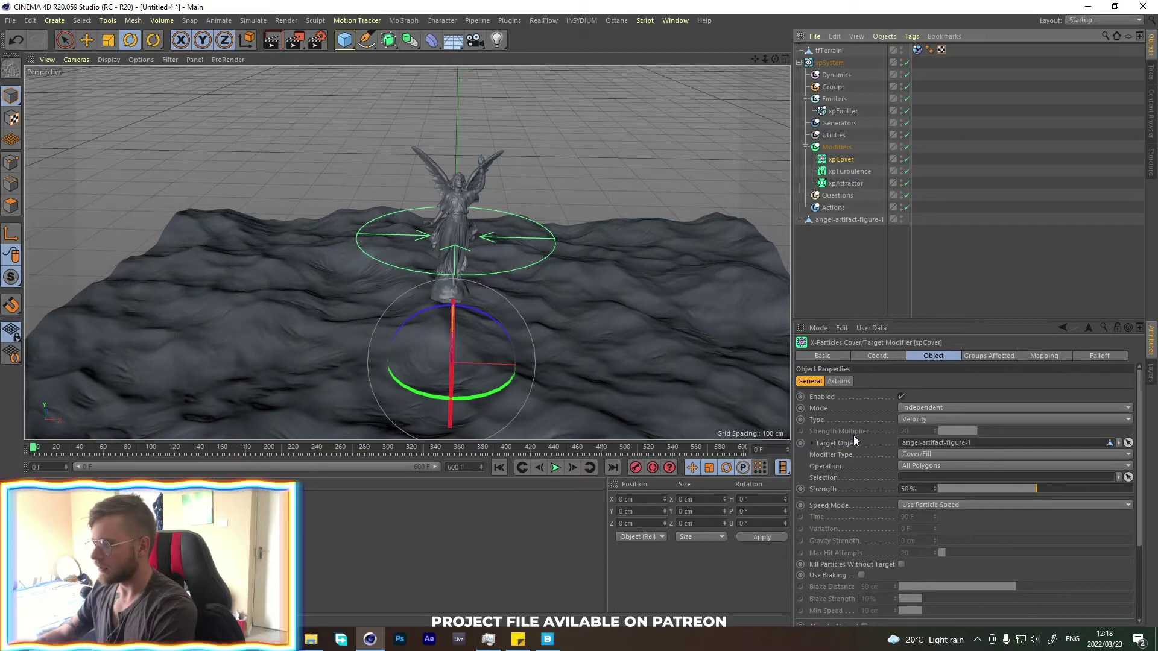
click(905, 419)
click(917, 436)
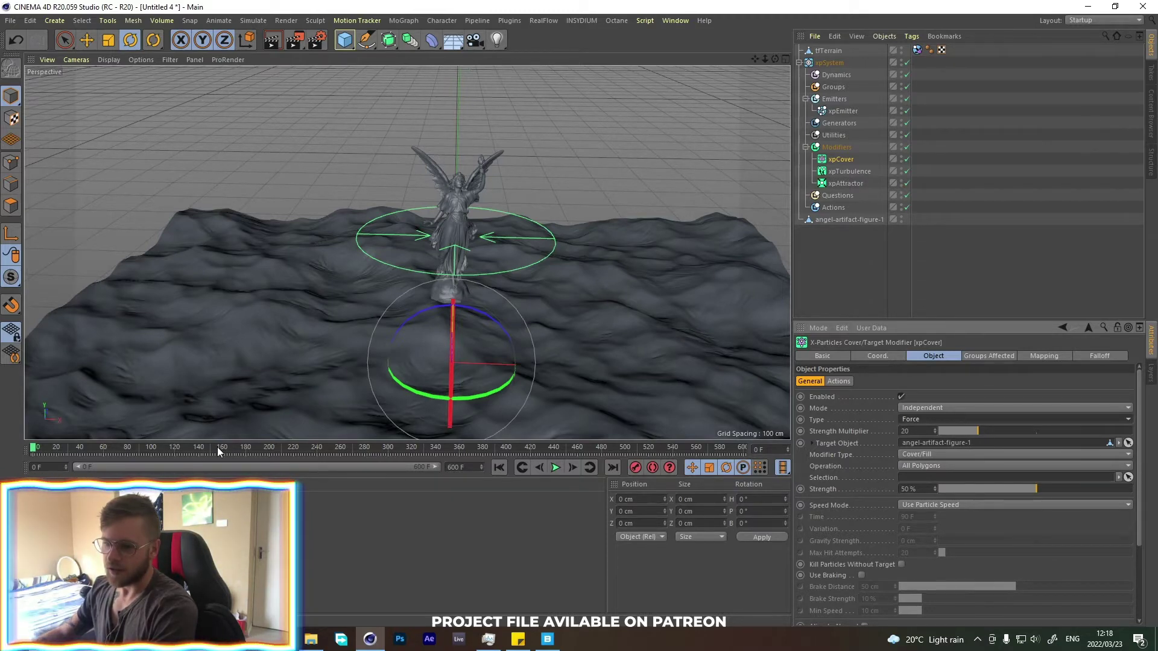
click(244, 447)
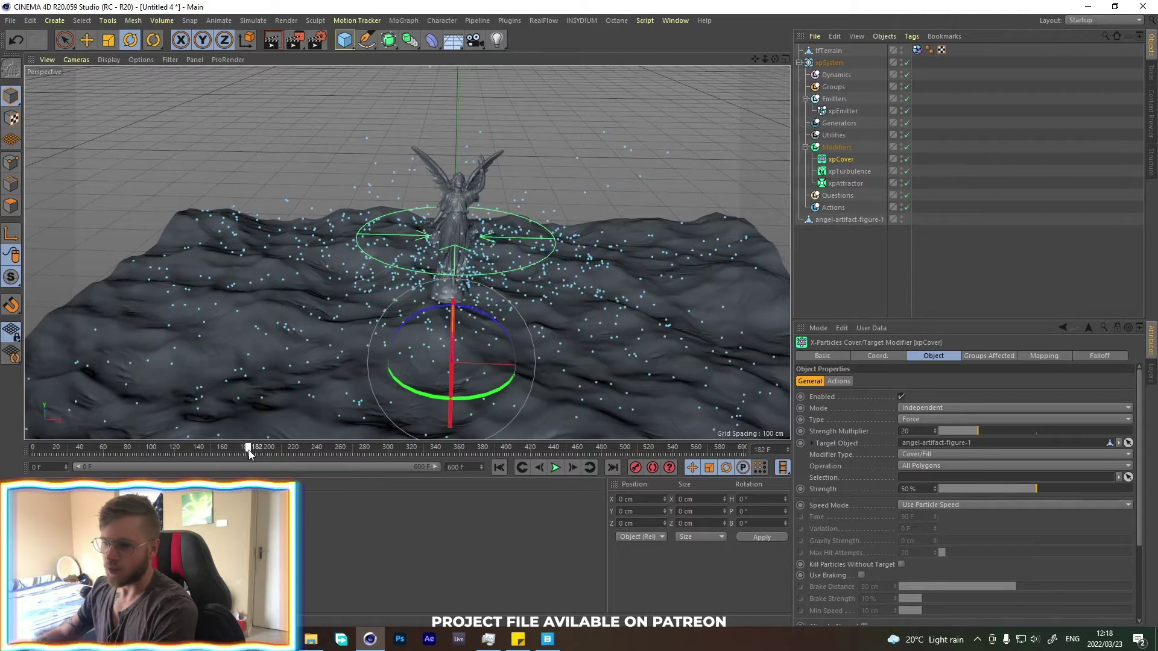
- Keyframe the xpCover modifier's Enabled state as on at frame 180 and off at frame 179
click(244, 451)
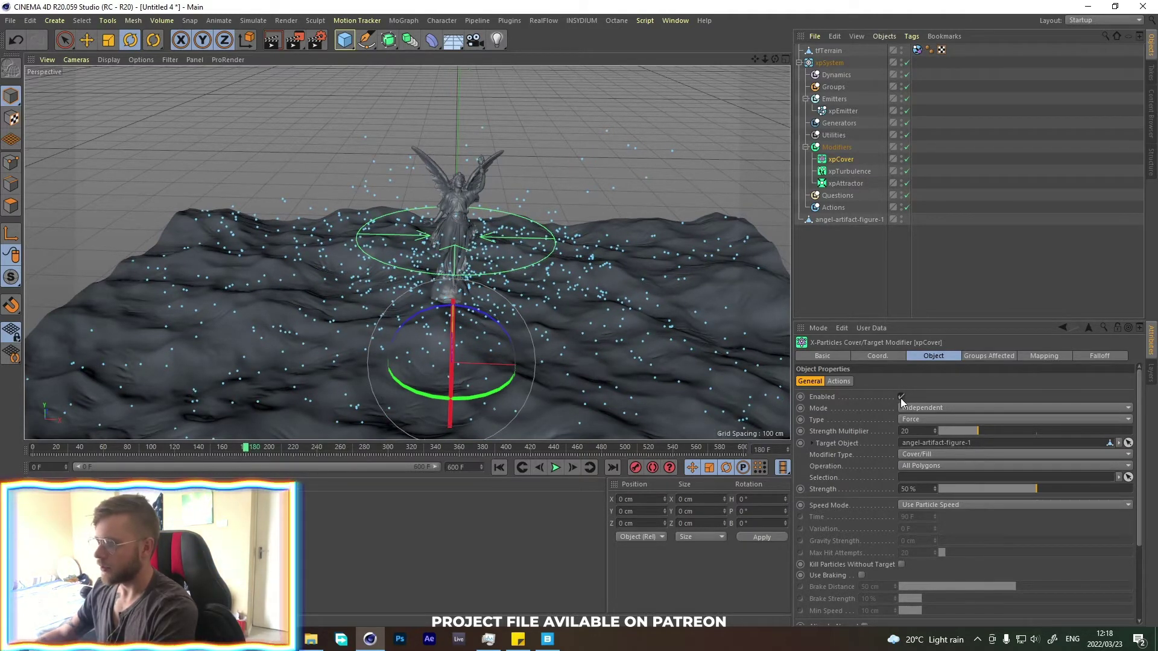
click(820, 397)
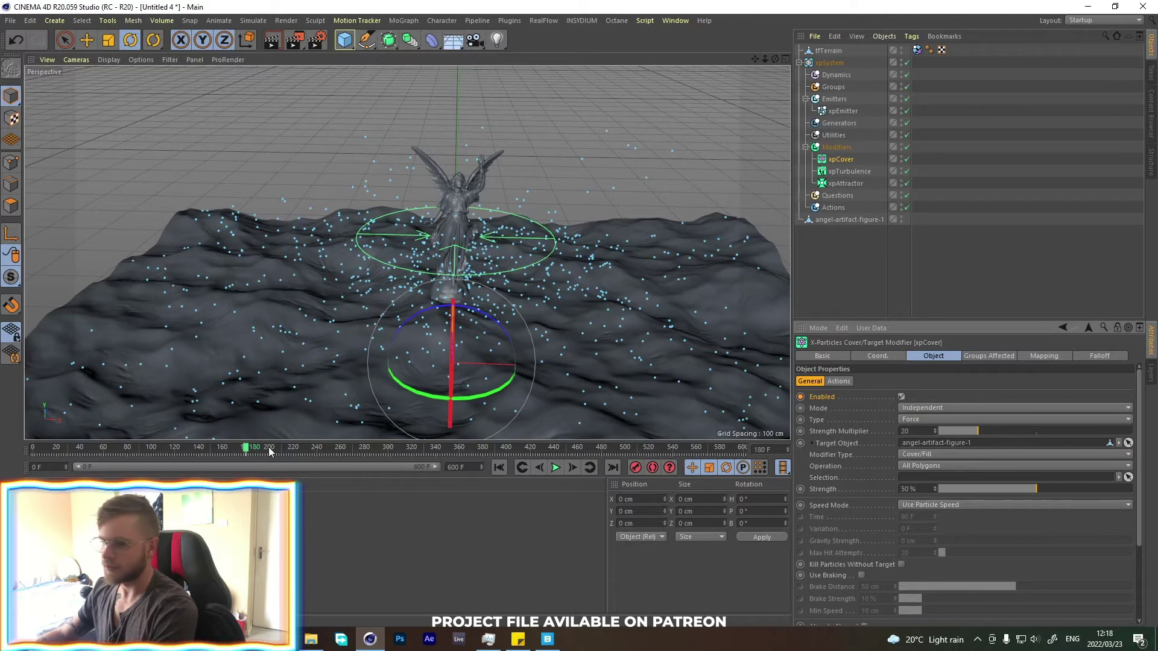
click(635, 467)
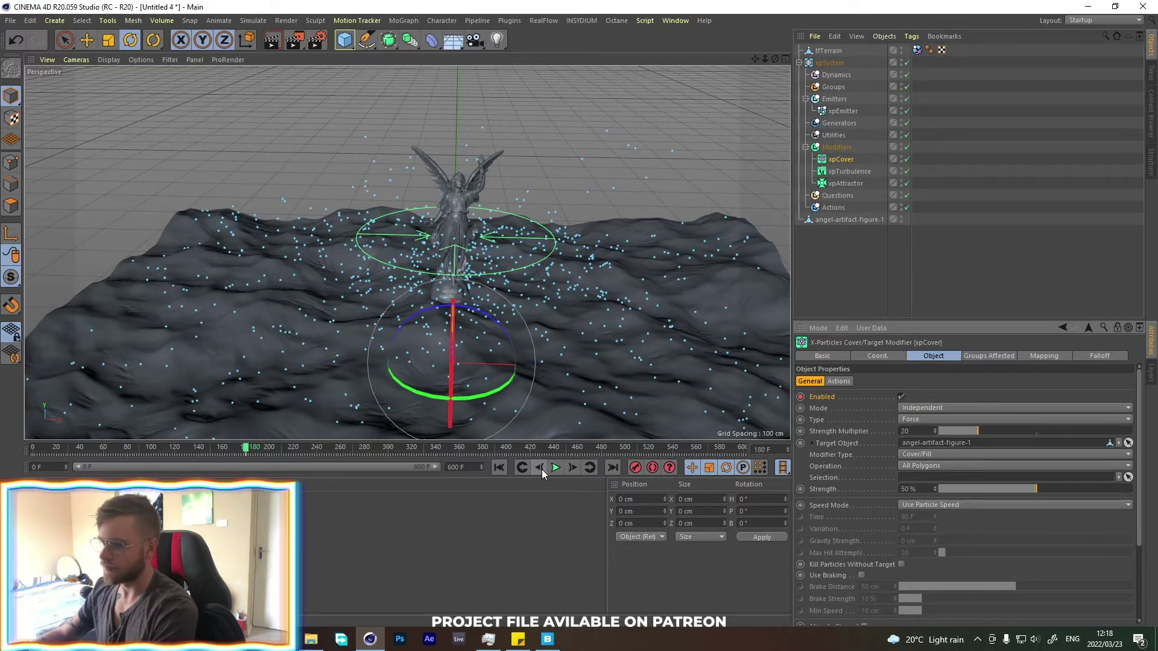
key(f)
click(902, 396)
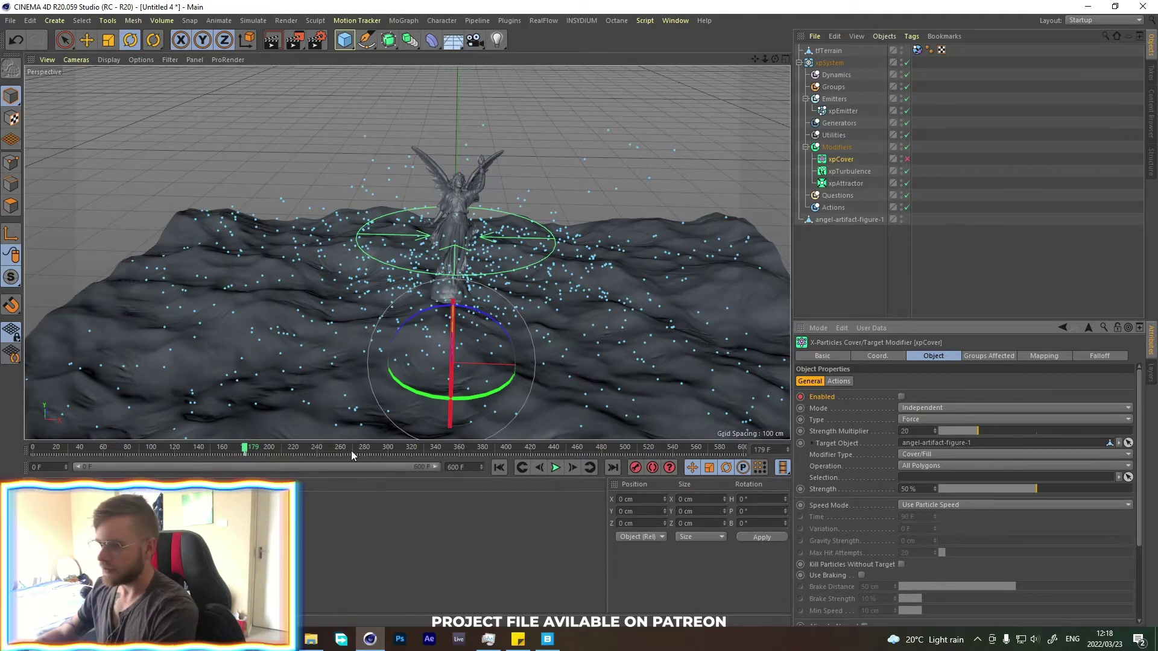
- Keyframe the xpCover's Strength Multiplier at 20 on frame 298 and at 0 on frame 179
click(386, 447)
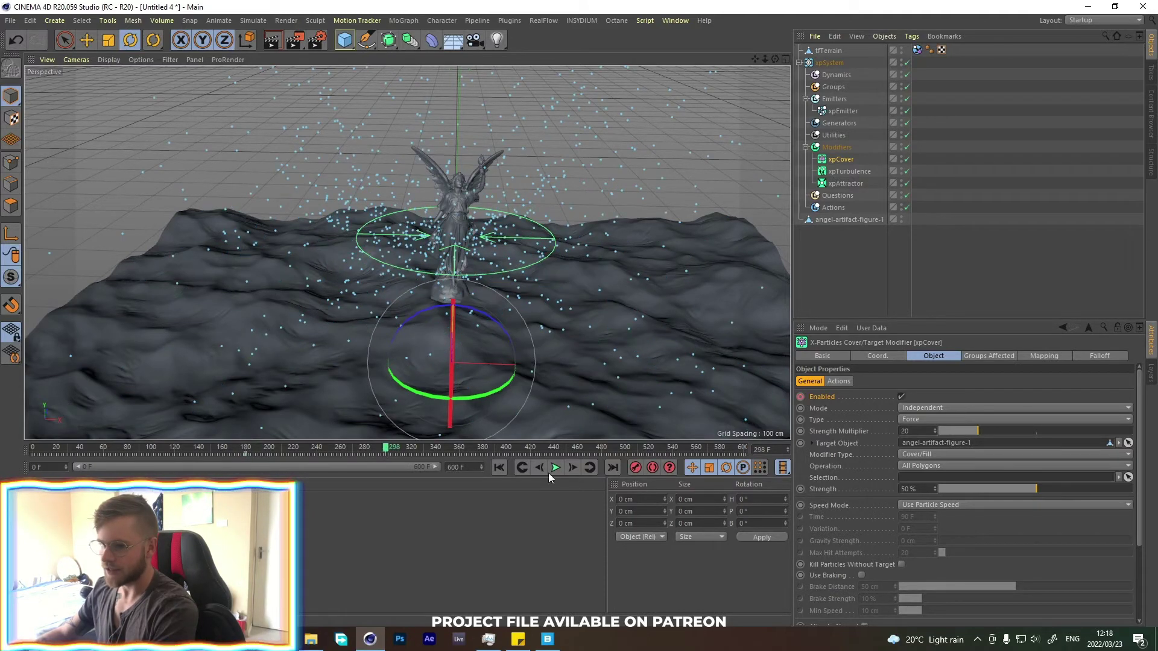
click(801, 432)
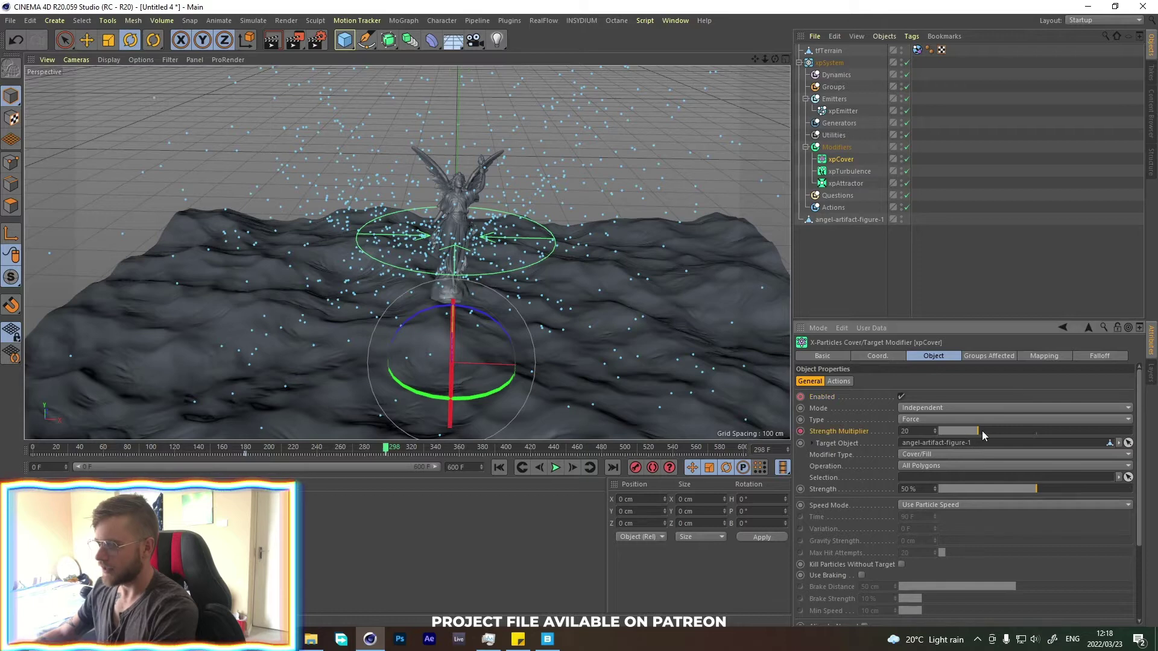
click(245, 447)
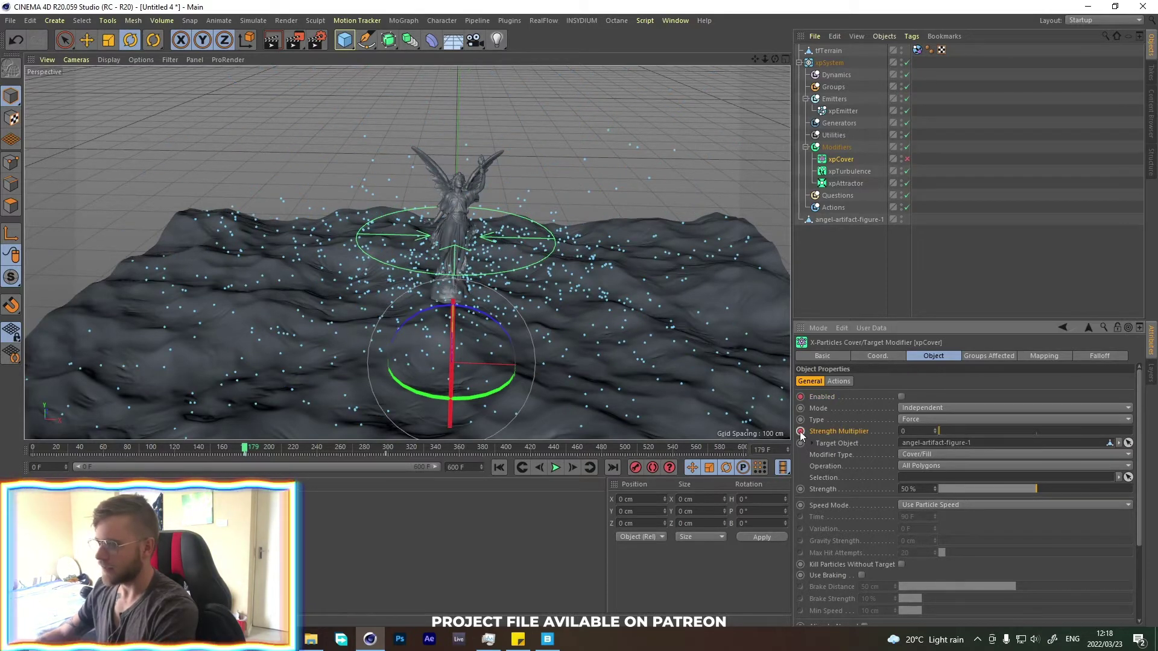
- Hide the angel-artifact-figure-1 object in both the editor and the renderer
click(843, 183)
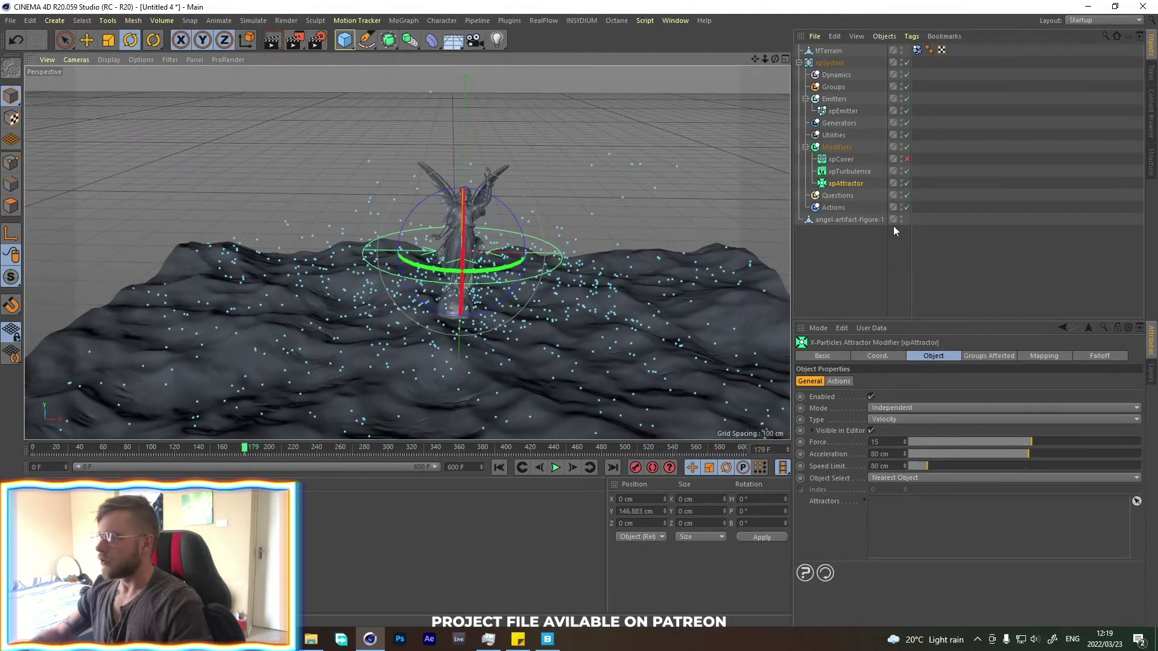
double_click(901, 220)
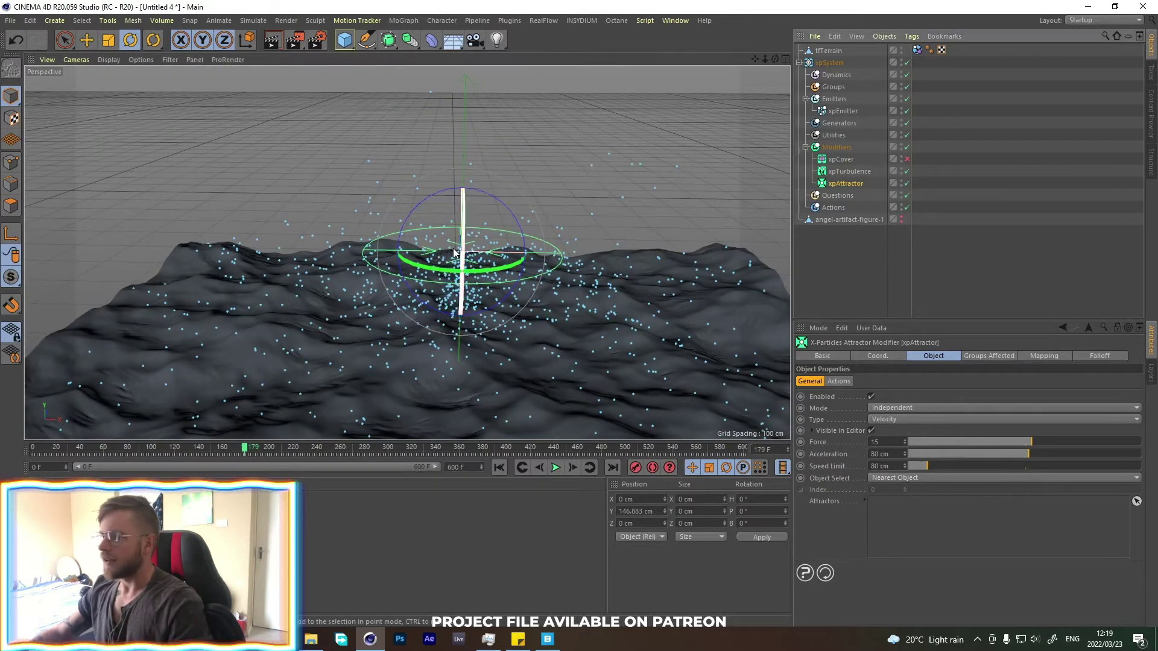
click(812, 221)
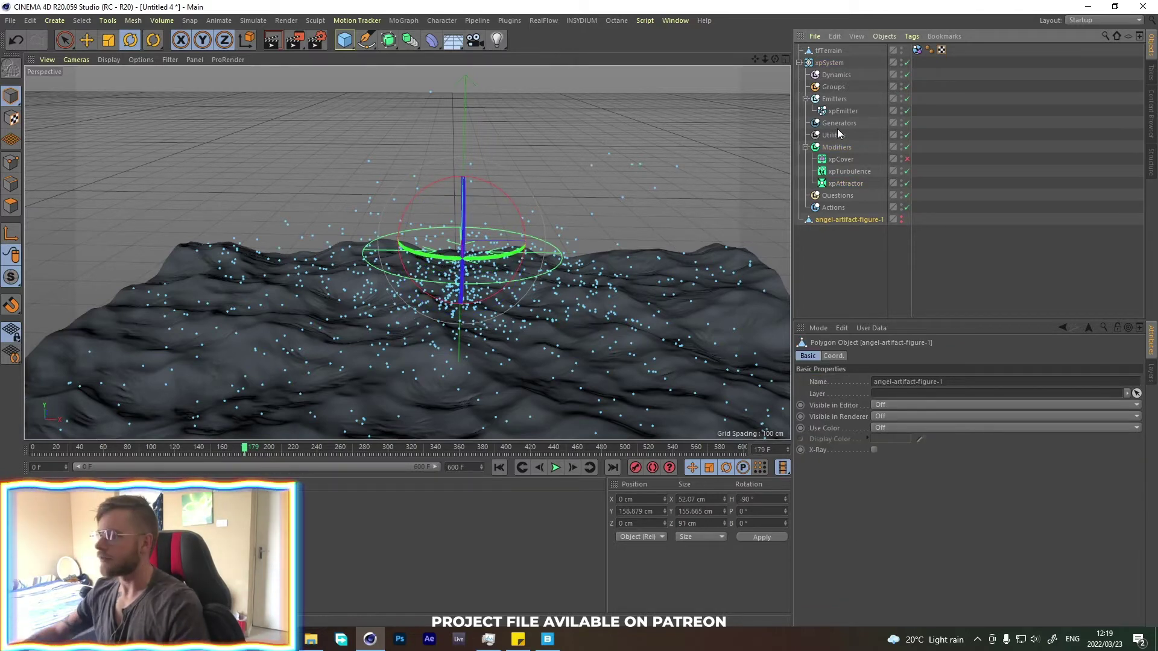
- Set the xpEmitter's shot count to 10000 and rewind the timeline to frame 0
click(843, 110)
click(895, 458)
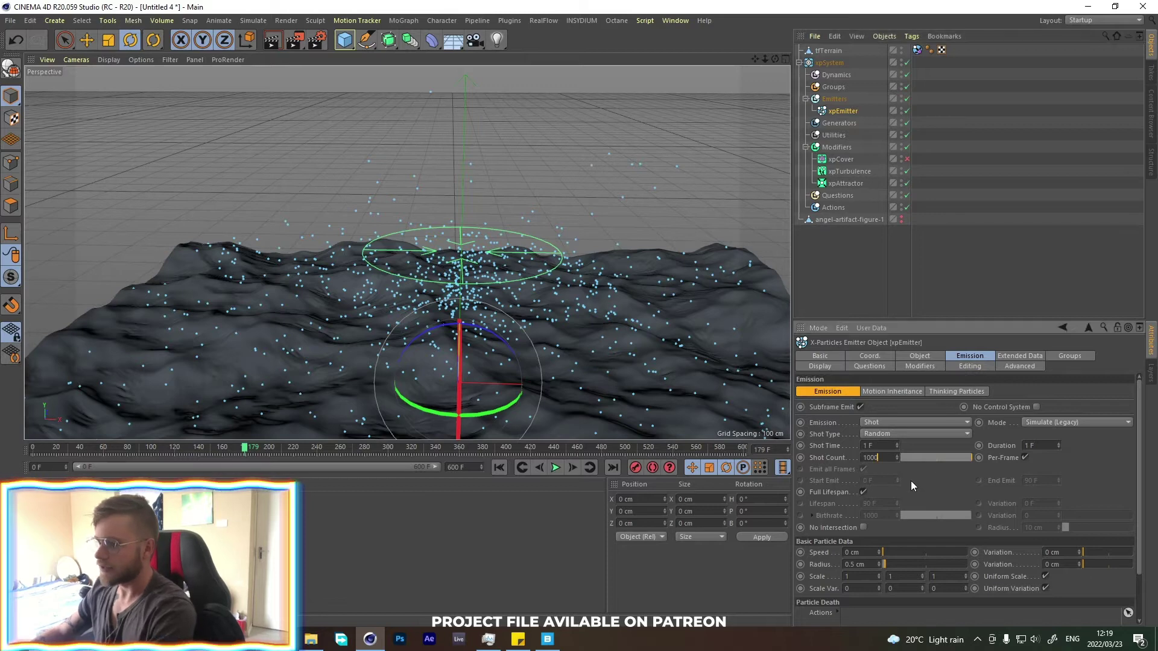
click(498, 467)
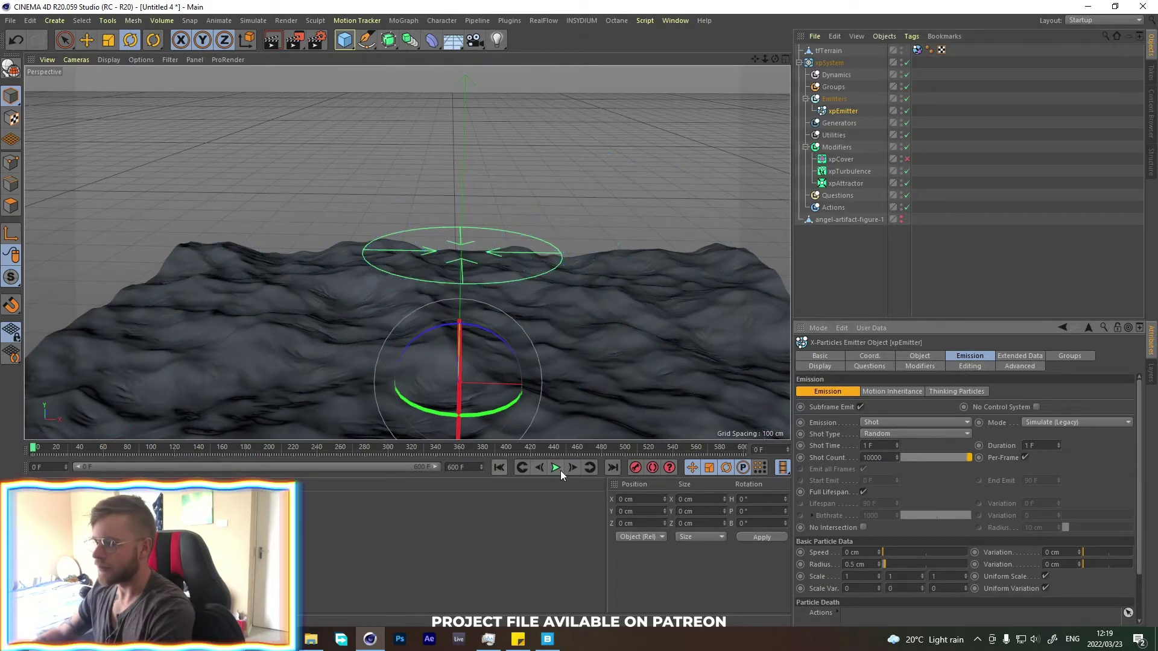
- Add an xpCache object to the particle system and build an external cache of the simulation
click(835, 136)
click(1138, 406)
click(863, 430)
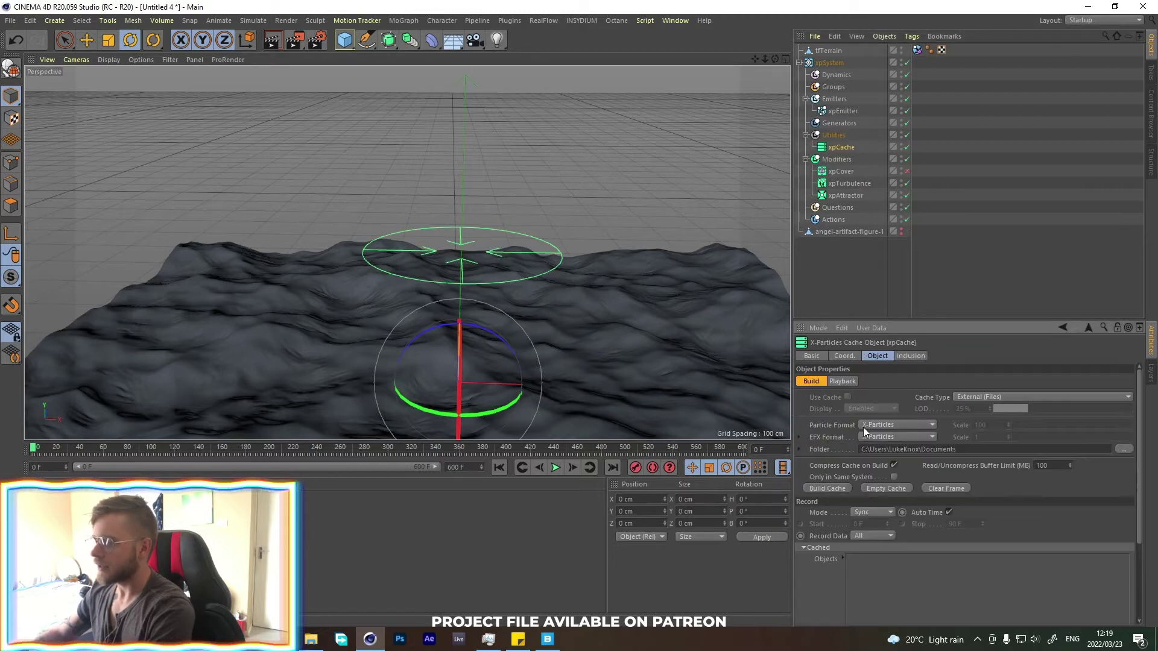
click(820, 489)
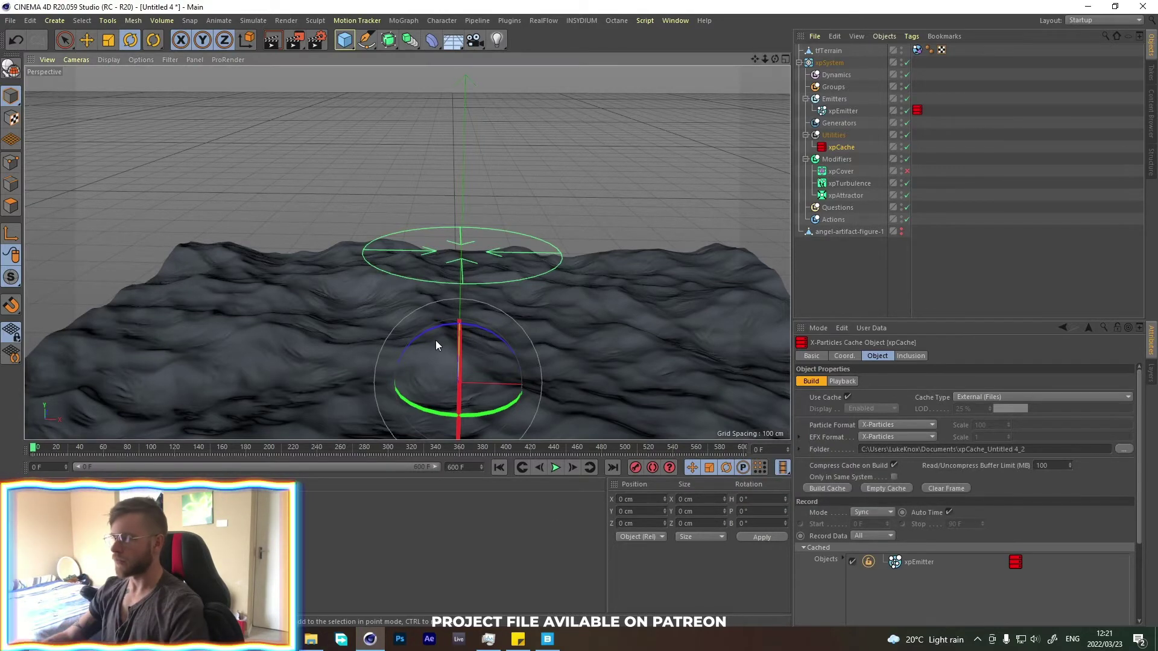
- Play back the cached simulation and examine from a low angle how the particles gather into the figure
alt+middle_drag(435, 340, 430, 311)
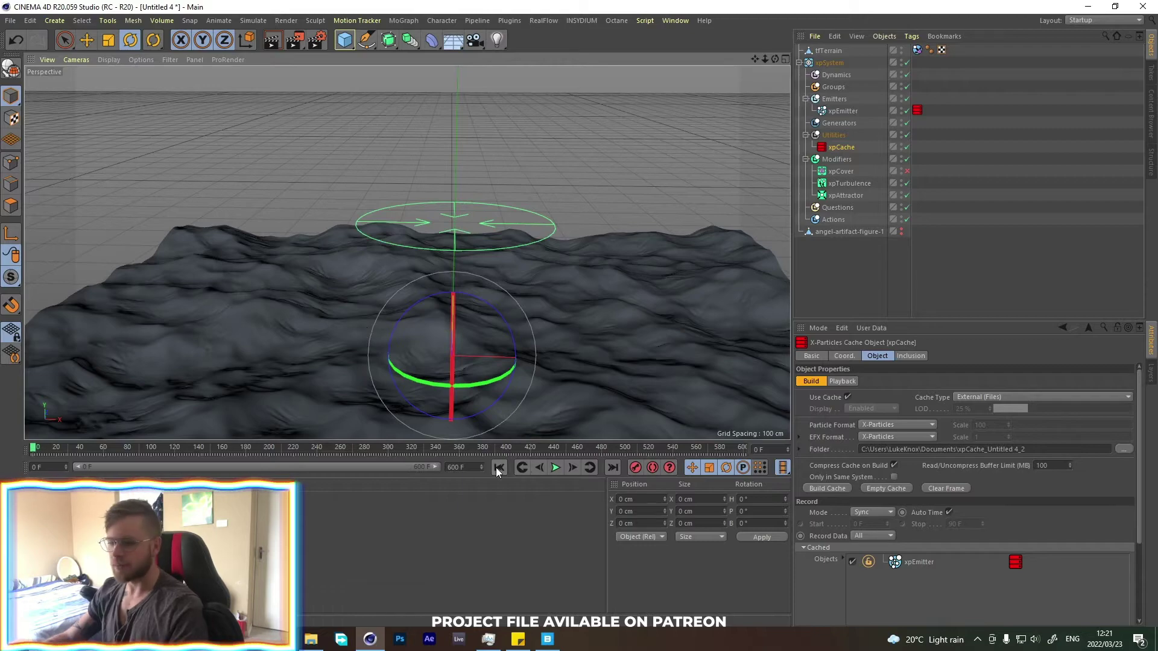
click(555, 468)
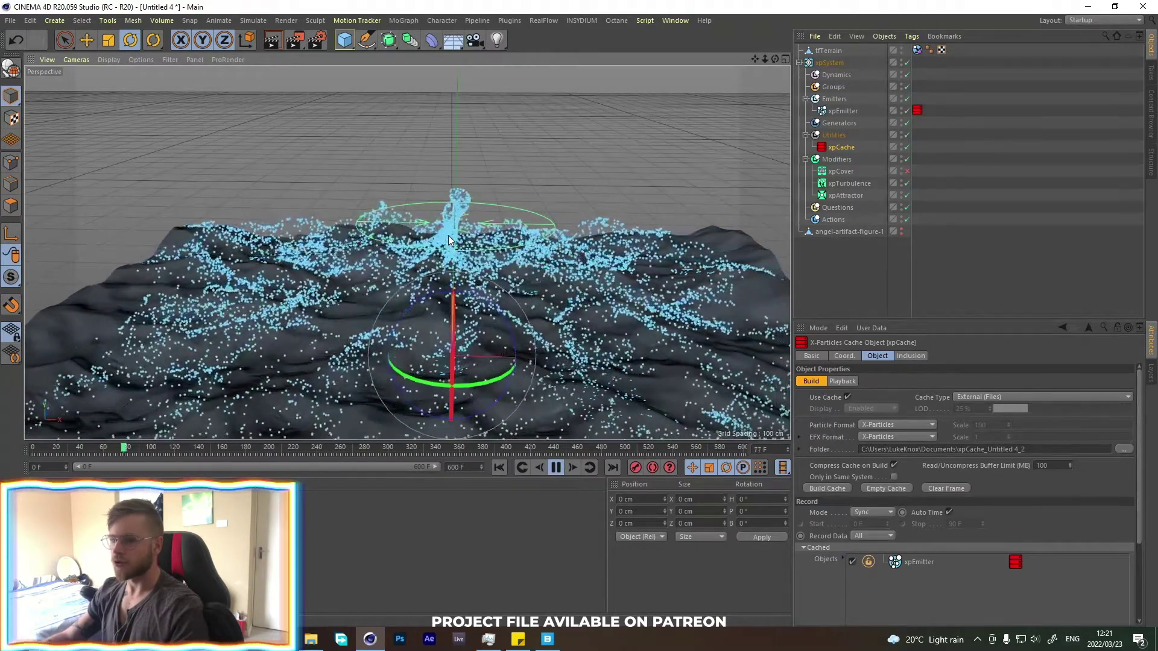
alt+drag(447, 235, 451, 206)
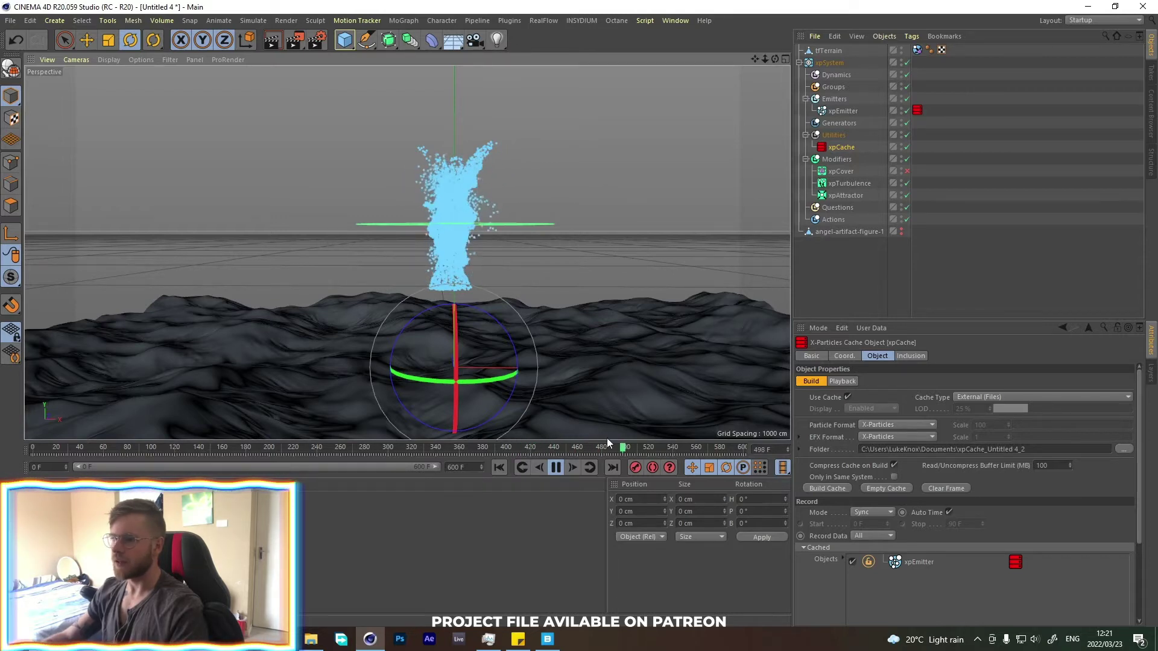
- Keyframe the xpAttractor's force at 15 and its acceleration and speed limit at 80 cm on frame 359, and all three at 0 on frame 480
click(851, 186)
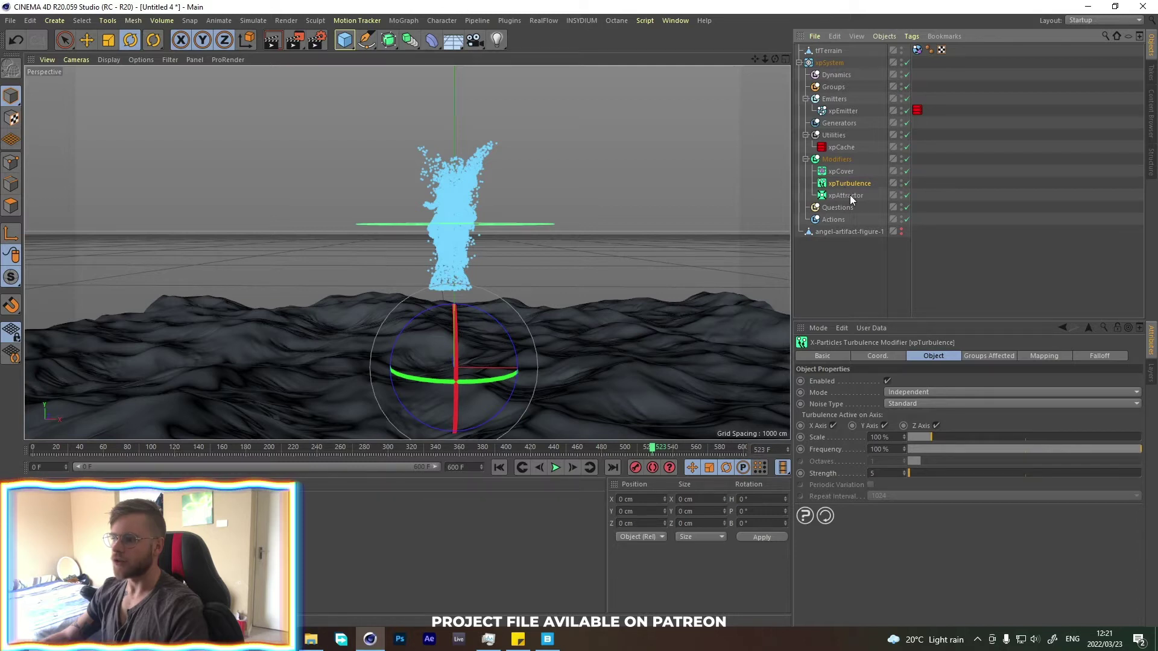
click(849, 196)
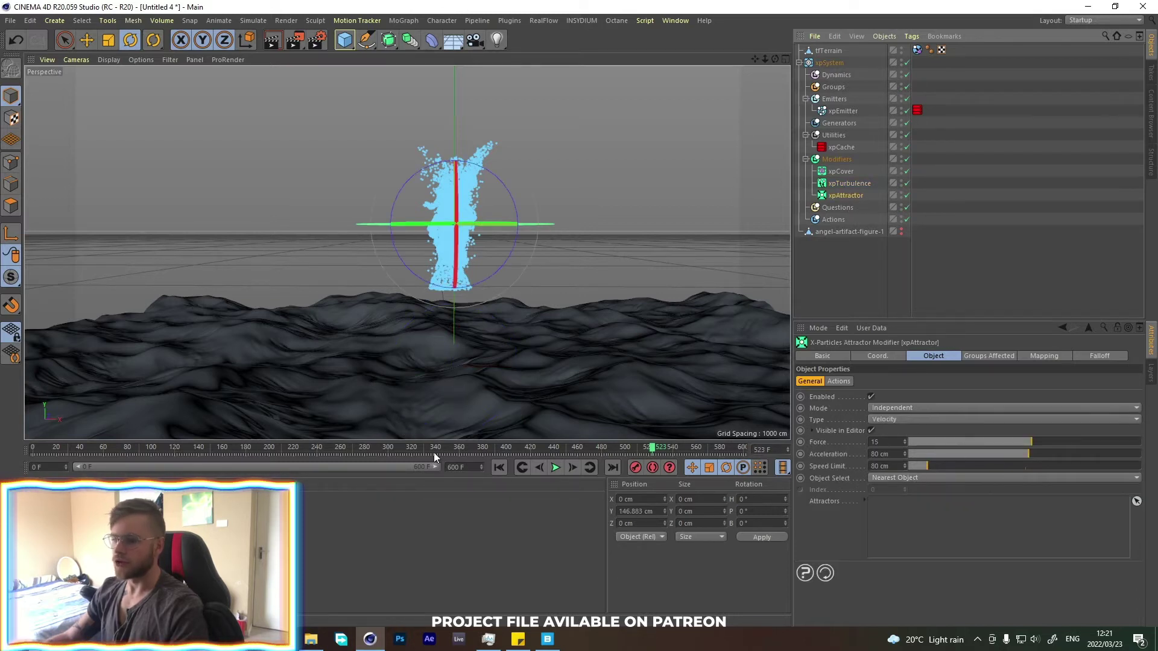
click(495, 448)
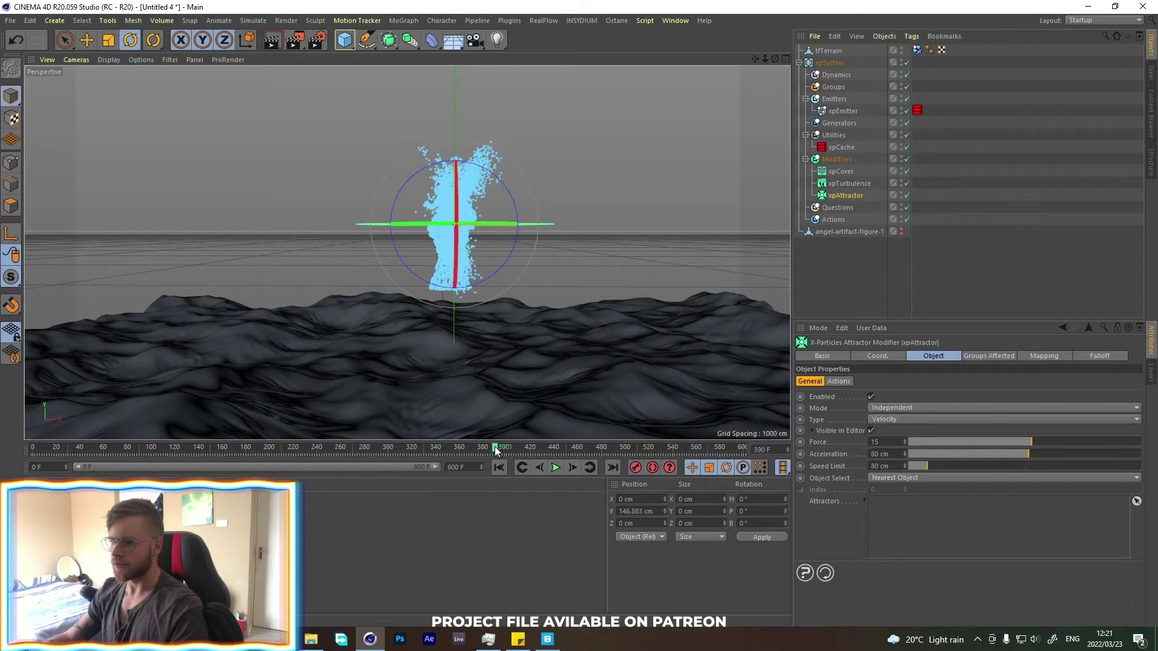
click(425, 449)
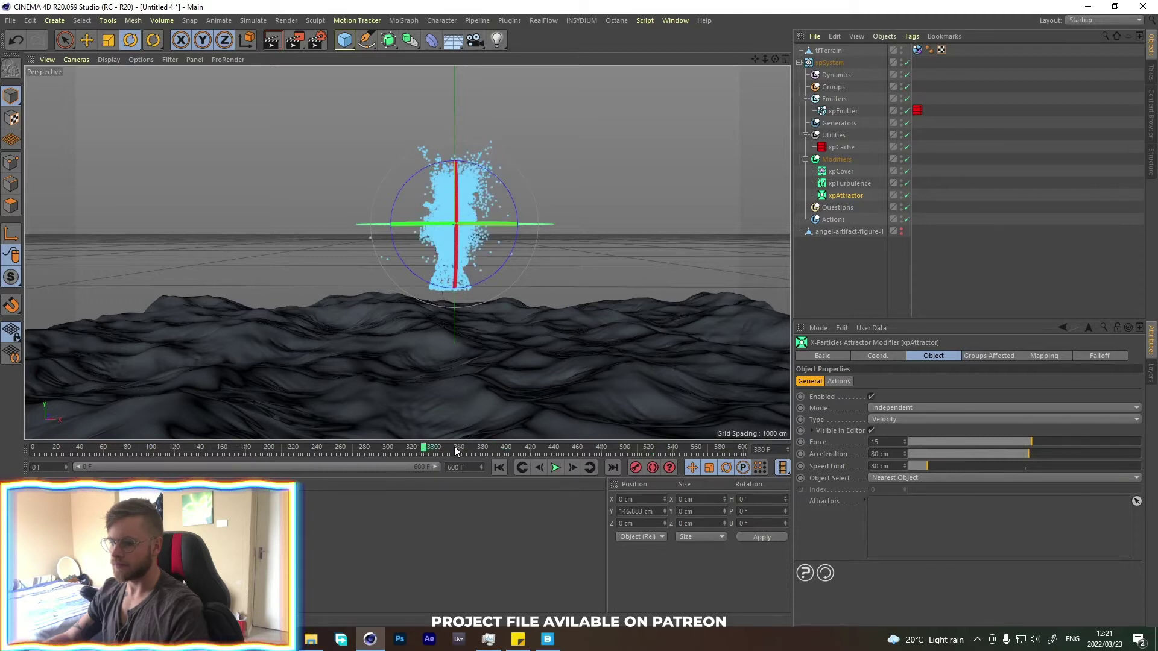
drag(424, 451, 477, 454)
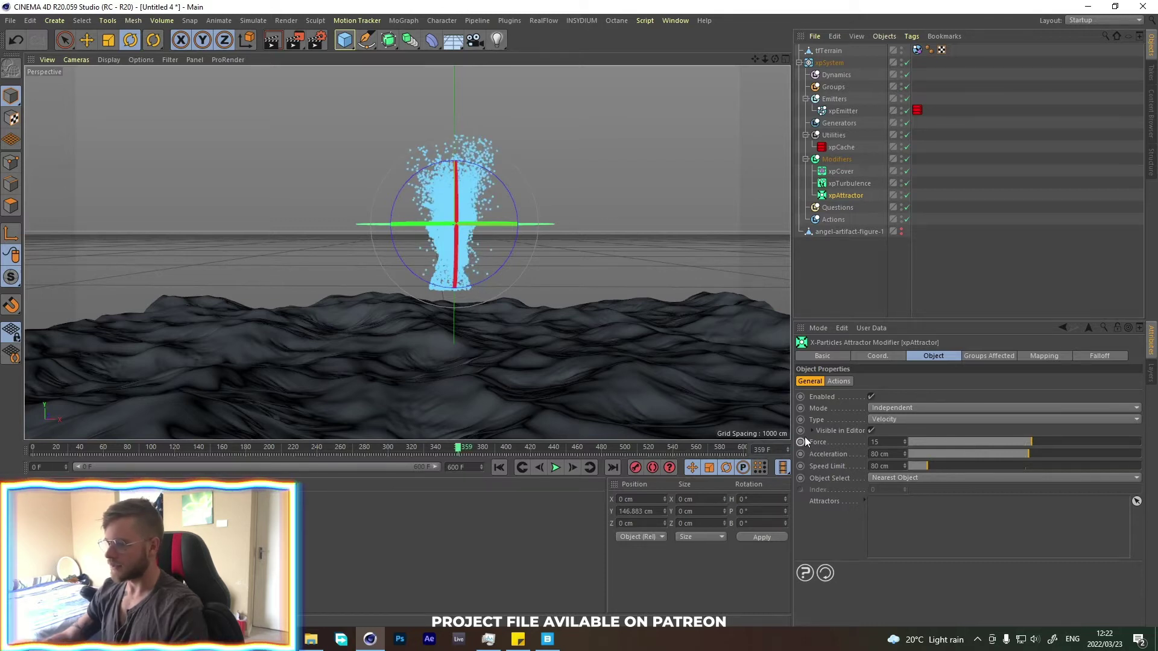
drag(804, 444, 808, 467)
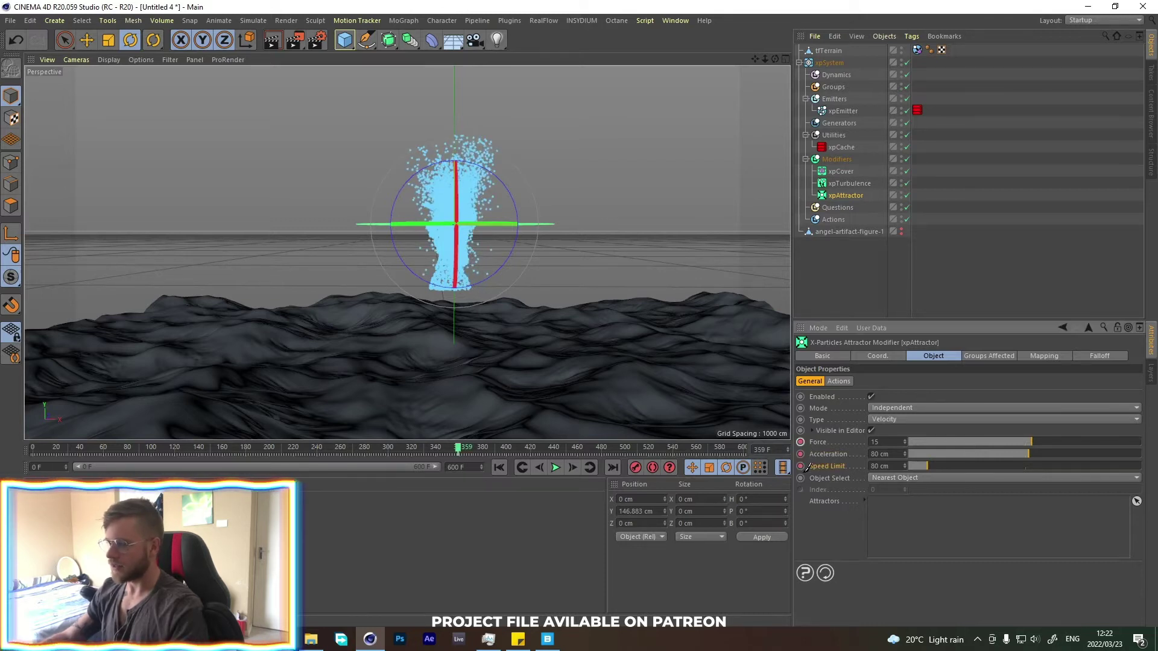
click(602, 448)
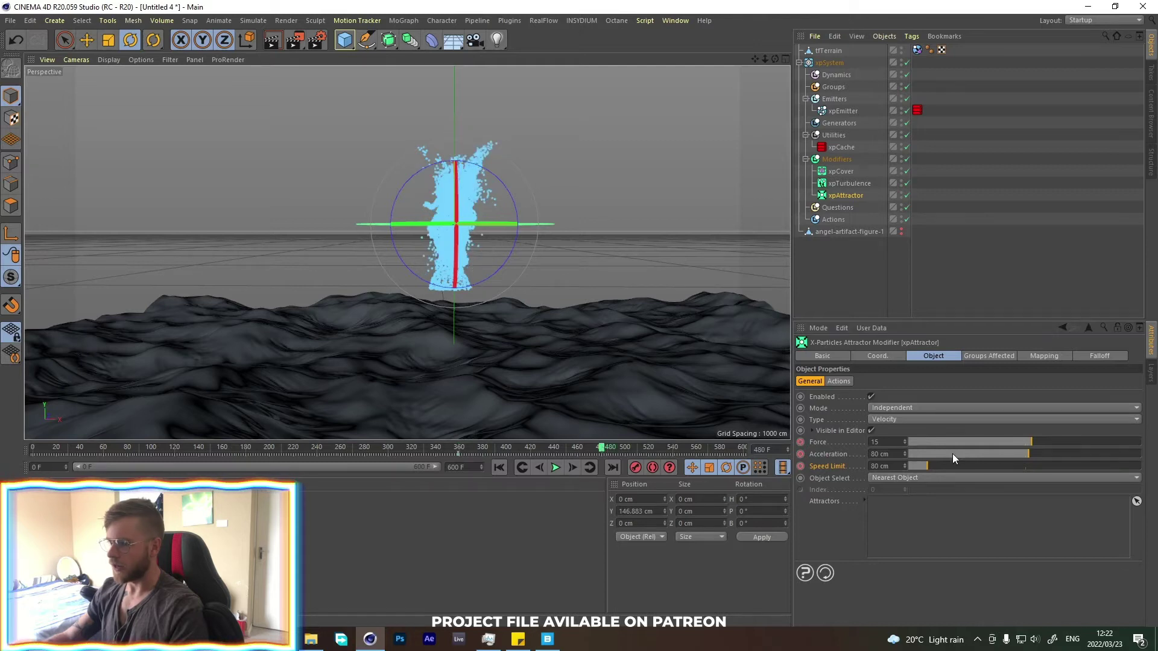
click(886, 442)
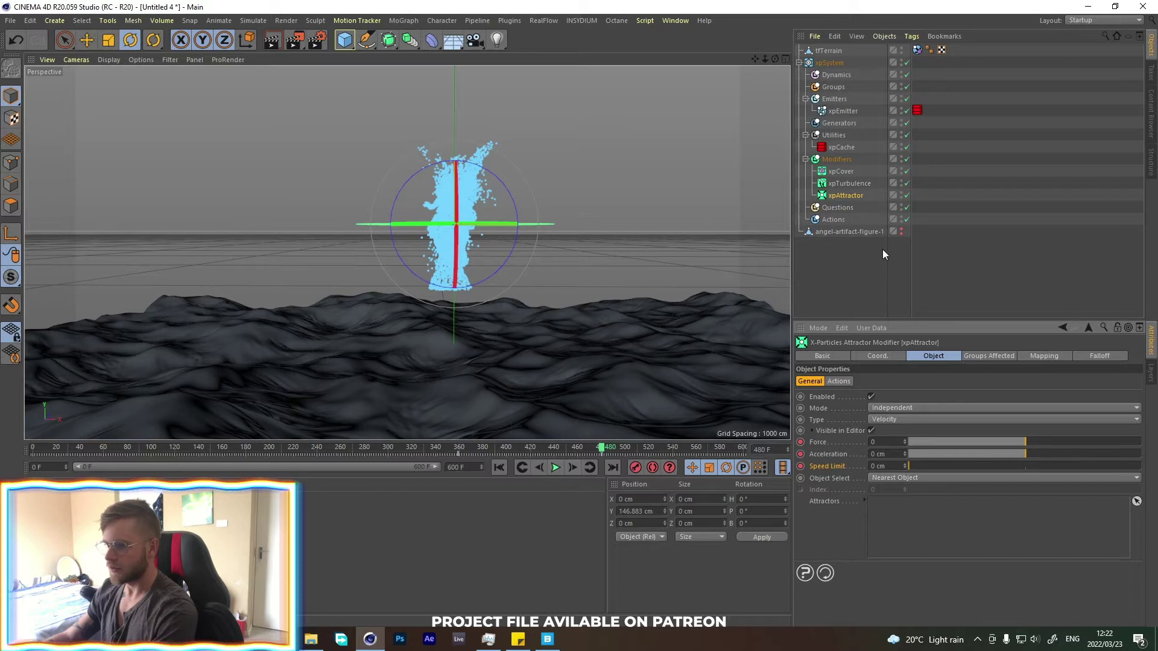
- Keyframe the xpTurbulence modifier's strength at 5 on frame 401 and at 0 on frame 479
click(849, 184)
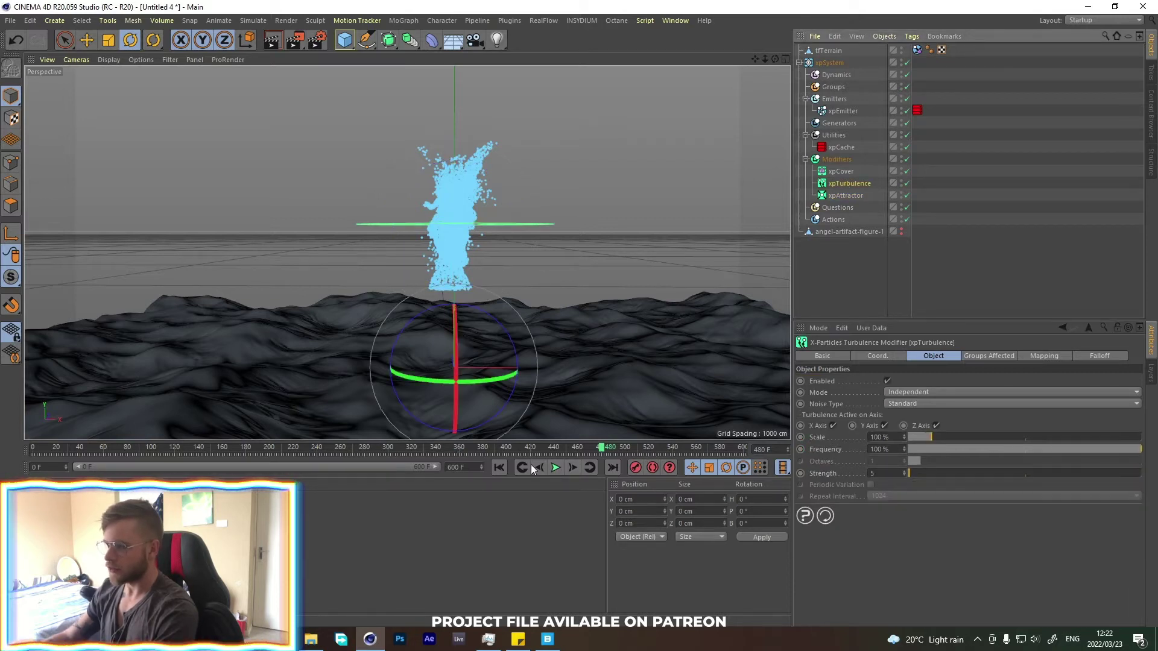
click(508, 448)
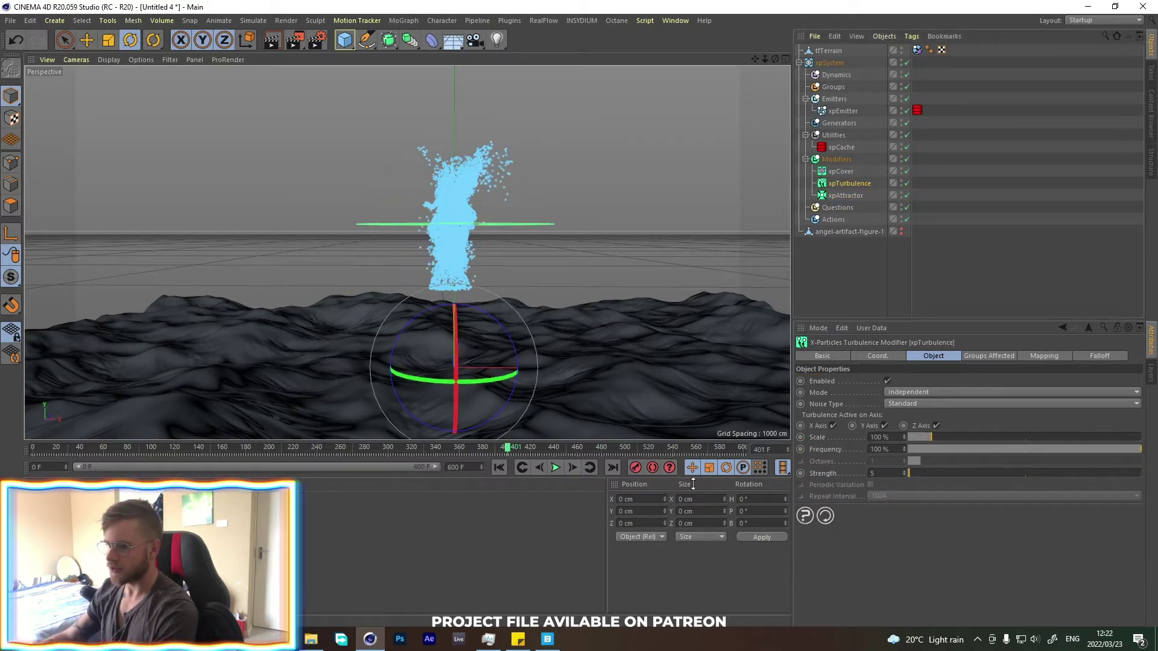
click(800, 473)
click(601, 447)
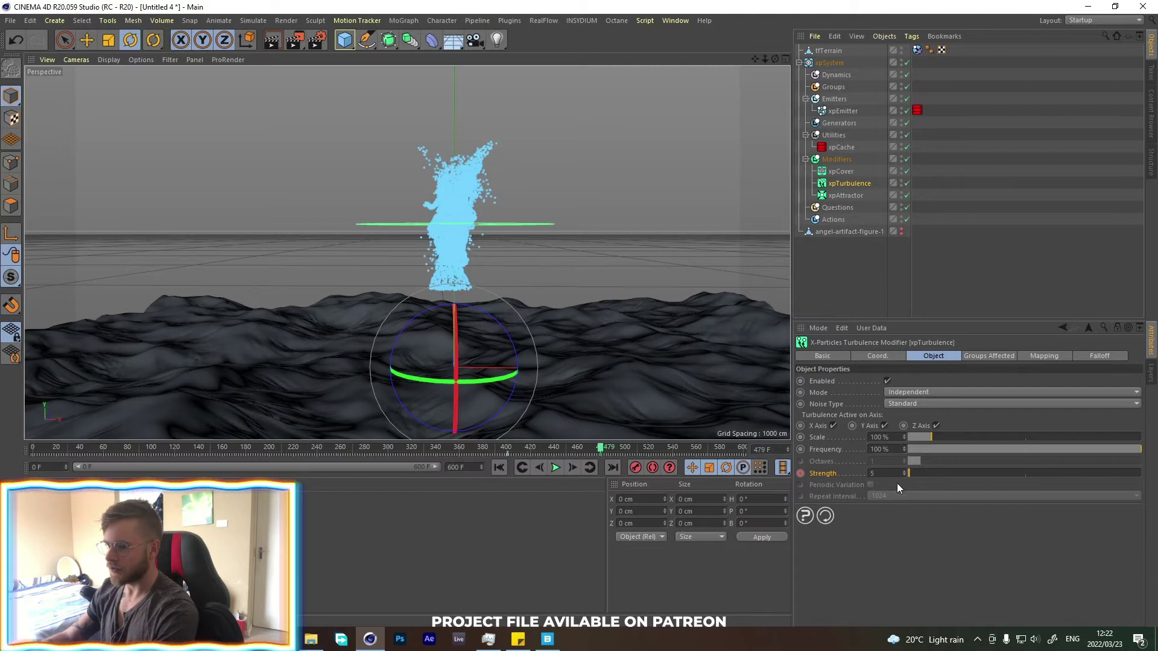
double_click(887, 473)
text(0)
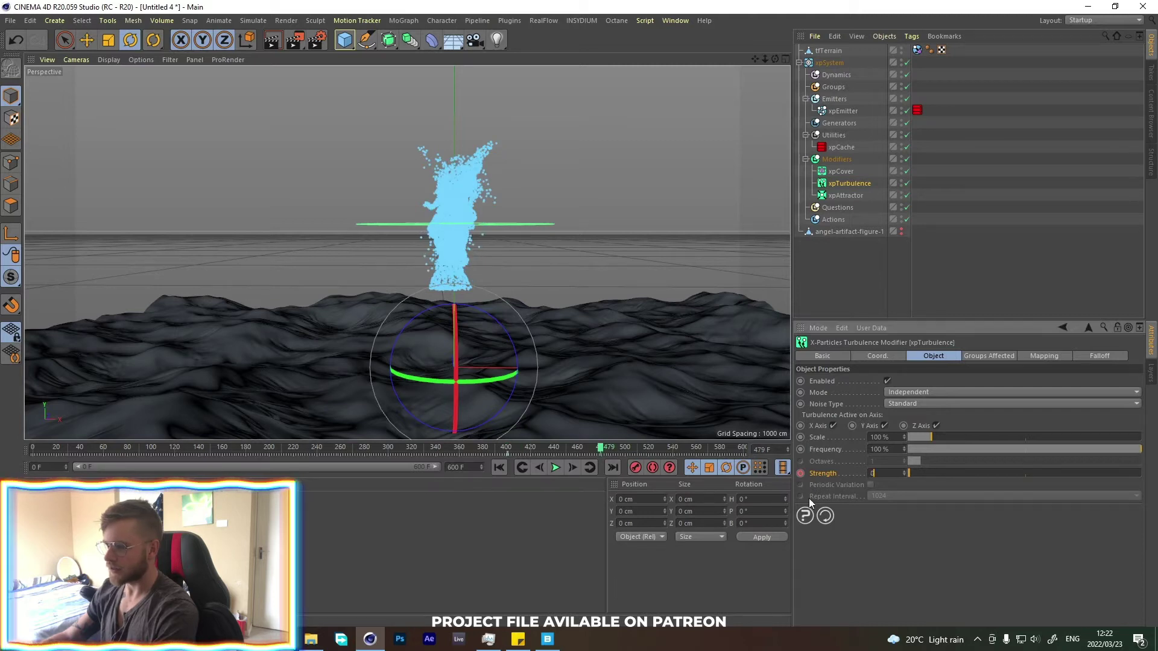
- Rewind the timeline to frame 0 and set the xpEmitter's shot count to 20000
click(505, 466)
click(907, 170)
click(844, 113)
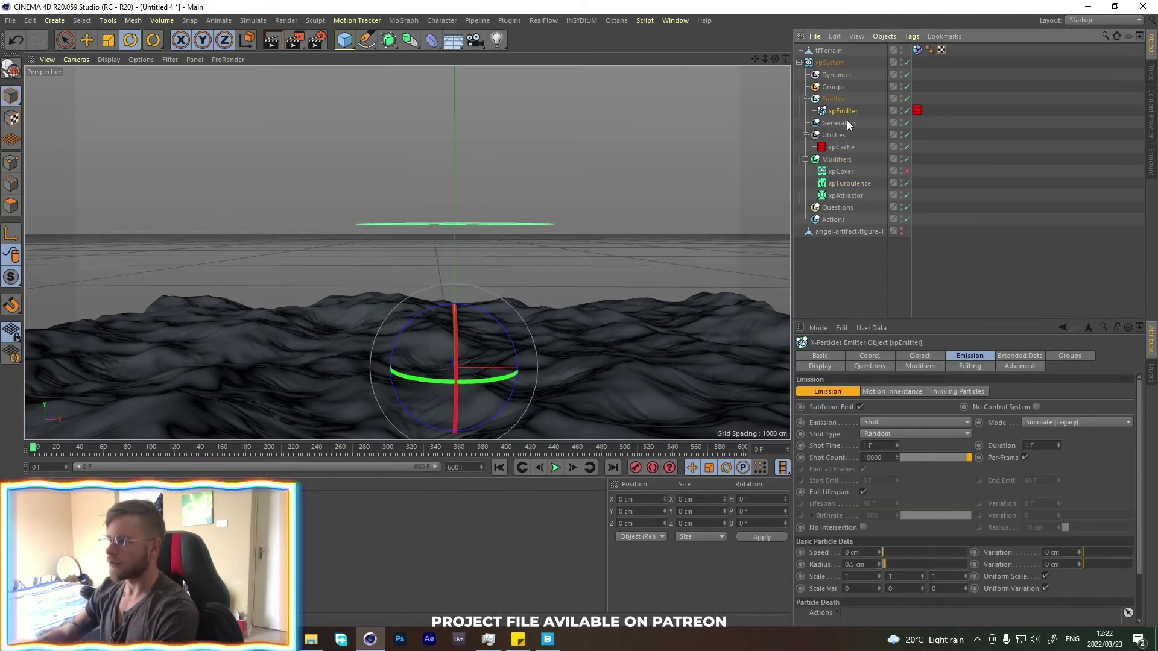
click(871, 459)
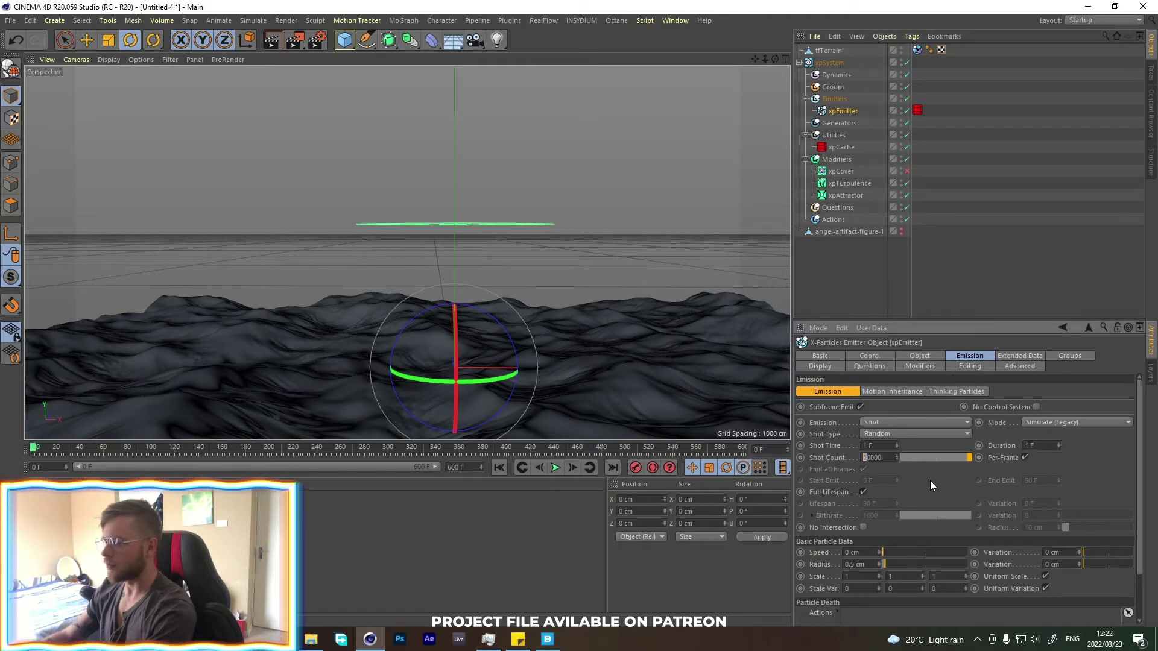
text(2)
key(Return)
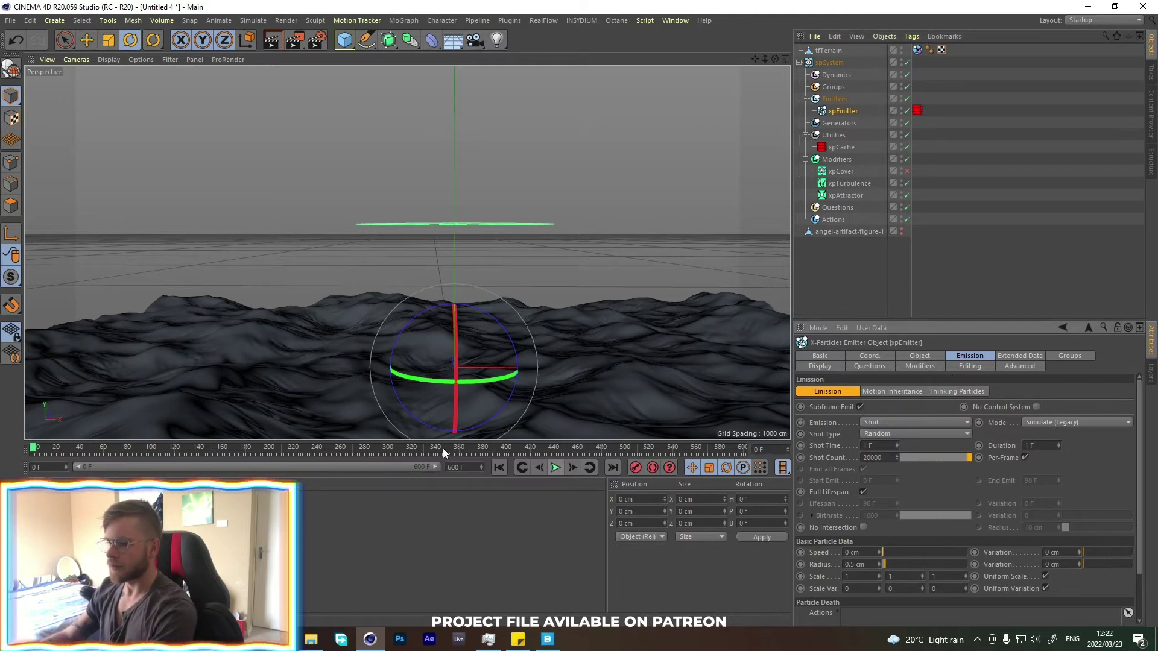
- Move the timeline to frame 424, then open the Octane Live Viewer and dock it beside the perspective viewport
drag(425, 448, 535, 447)
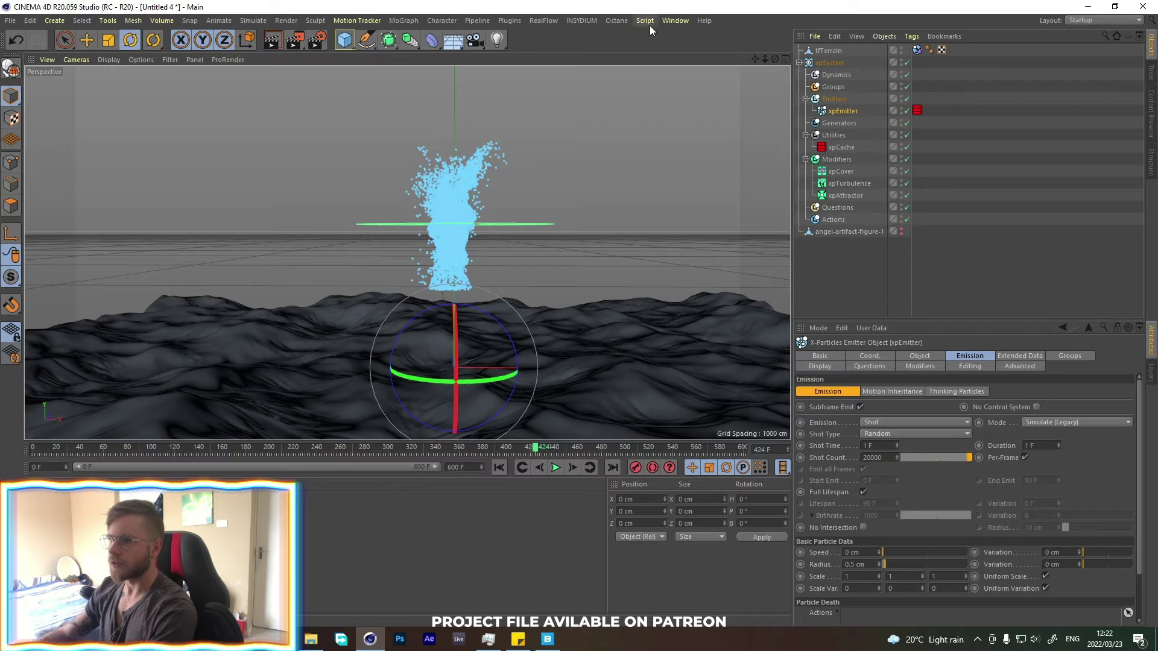
click(581, 20)
click(628, 37)
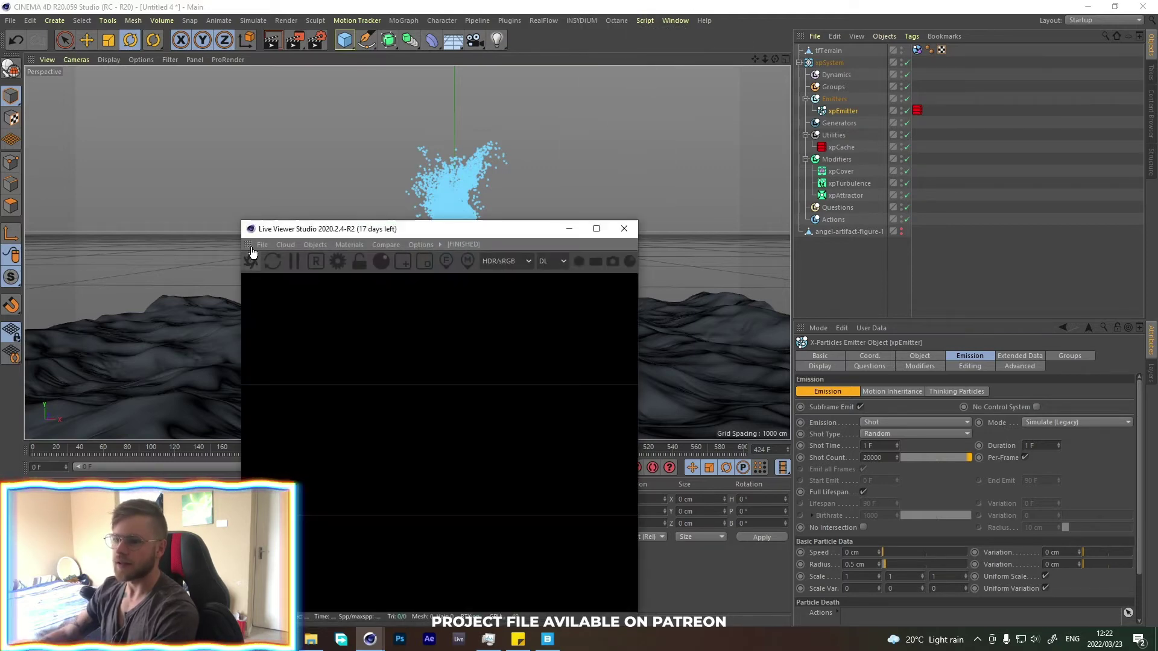
drag(253, 252, 37, 92)
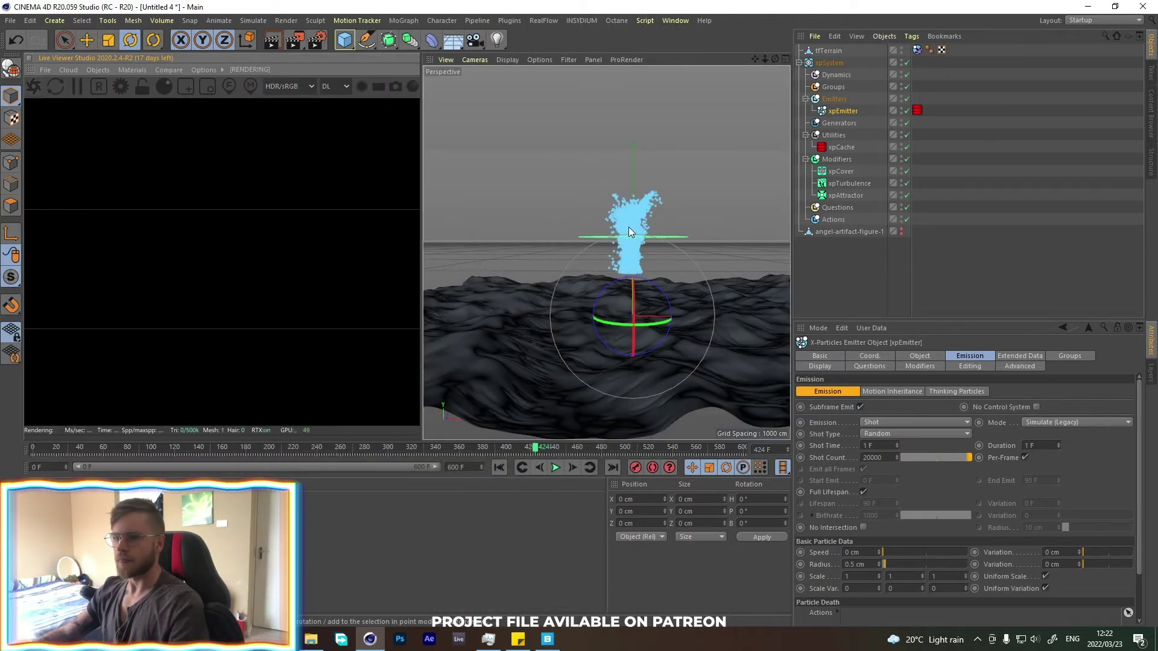
- Add an Octane ObjectTag to the xpEmitter and set its particle rendering to Geometry
scroll(632, 222, up, 2)
right_click(845, 93)
mouse_move(897, 106)
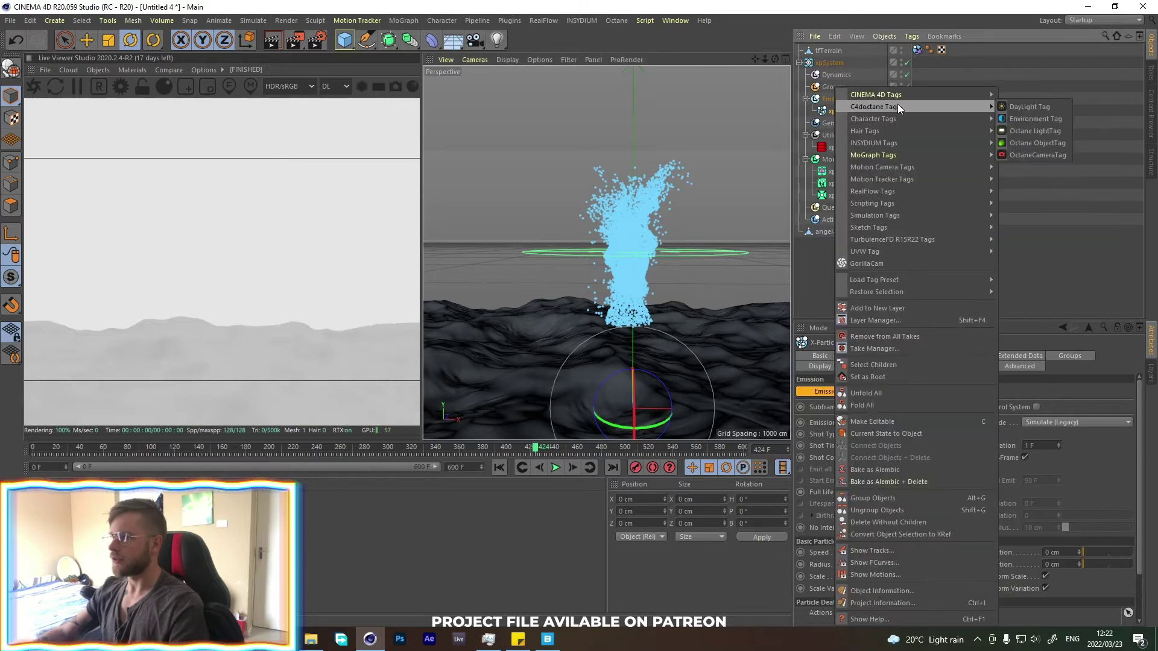
click(1038, 143)
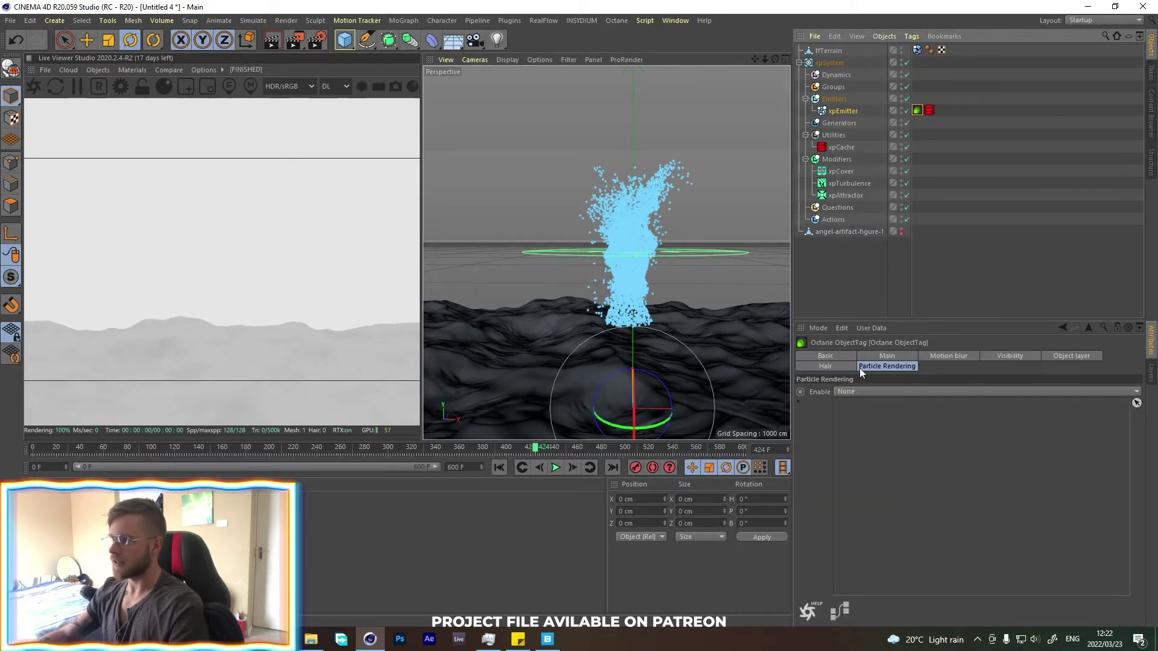
click(848, 391)
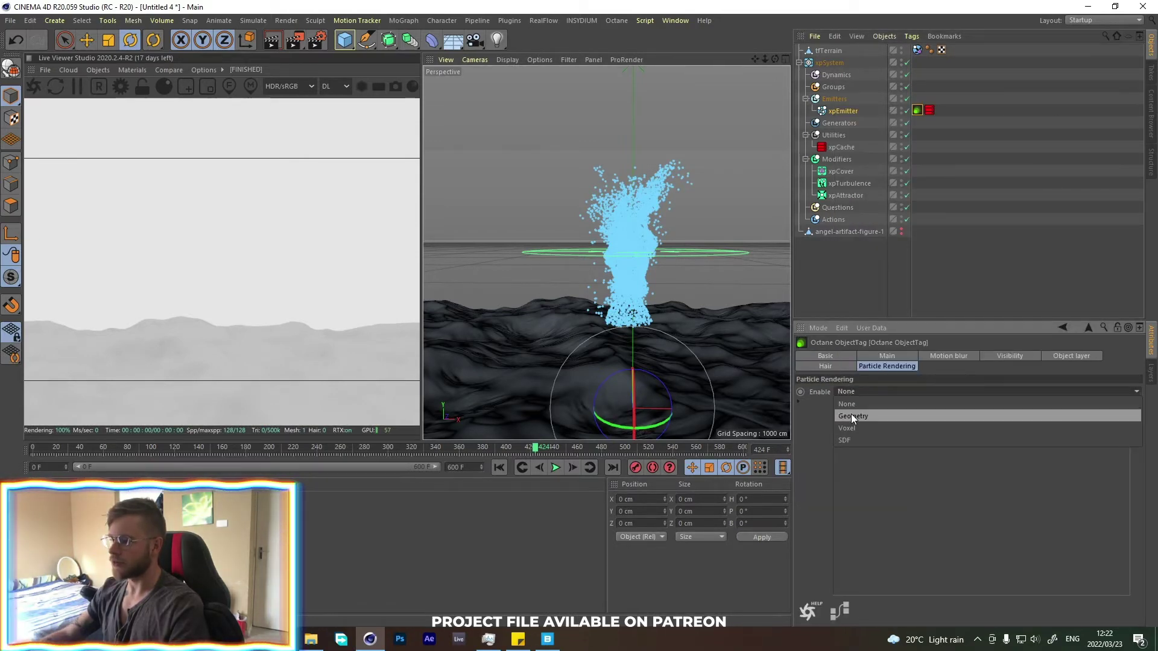
click(851, 415)
- Create a sphere and assign it as the particle geometry in the xpEmitter's Octane ObjectTag
click(344, 40)
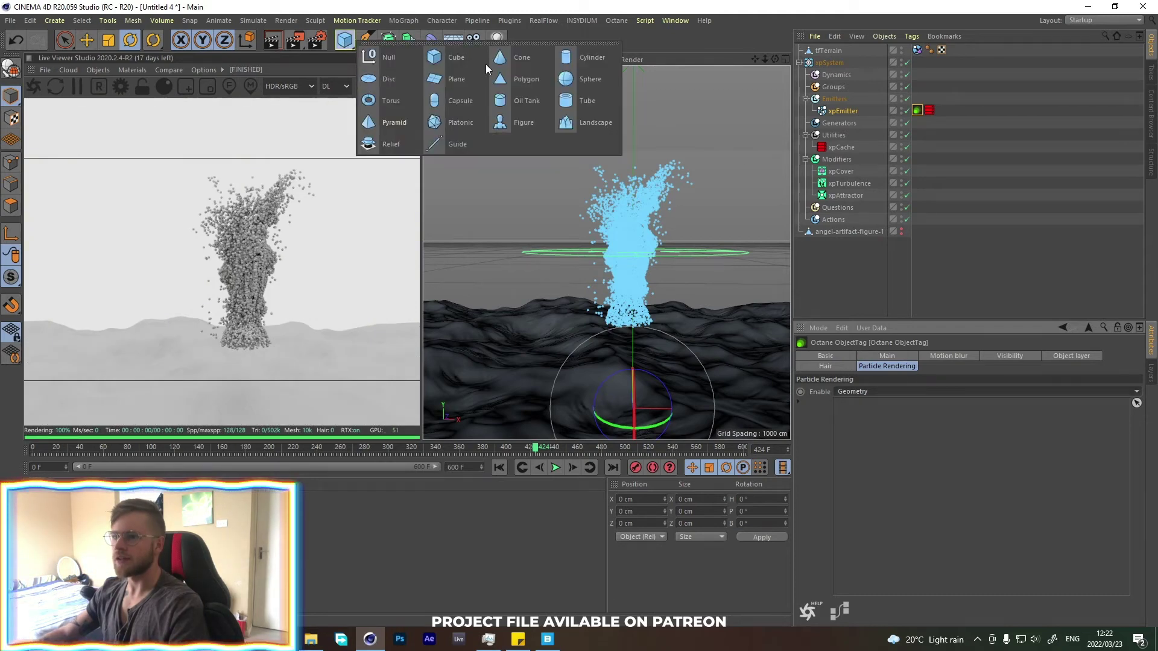
click(590, 79)
click(917, 122)
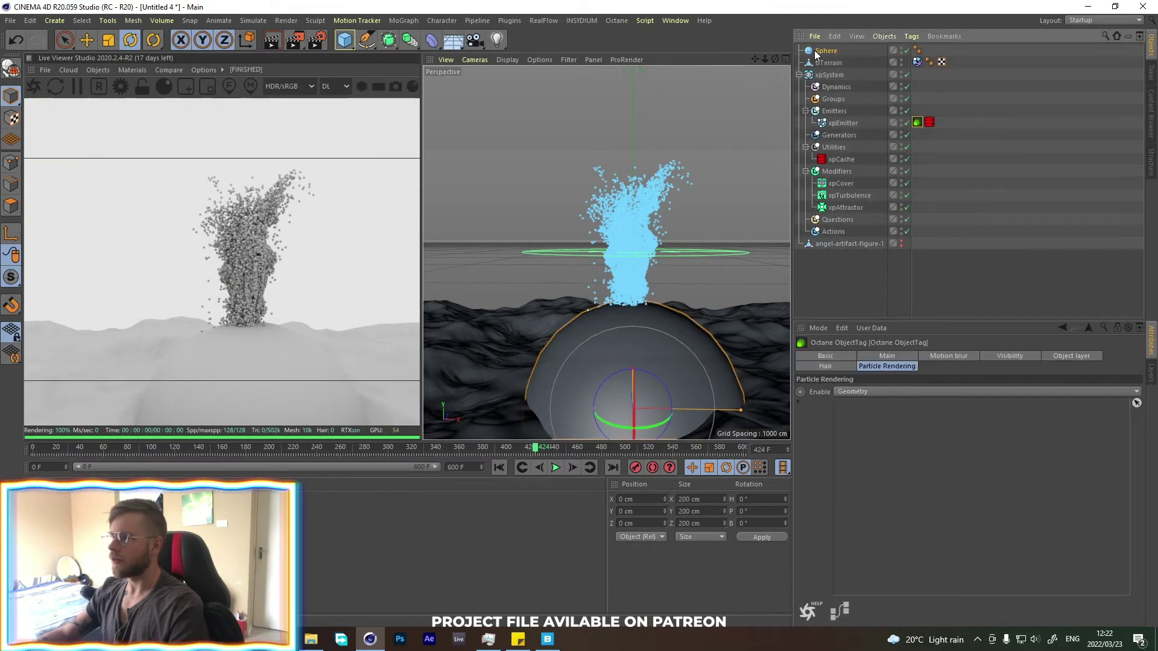
drag(826, 50, 862, 407)
- Set the sphere's radius to 1 cm and check the particle size up close in the Live Viewer
click(827, 53)
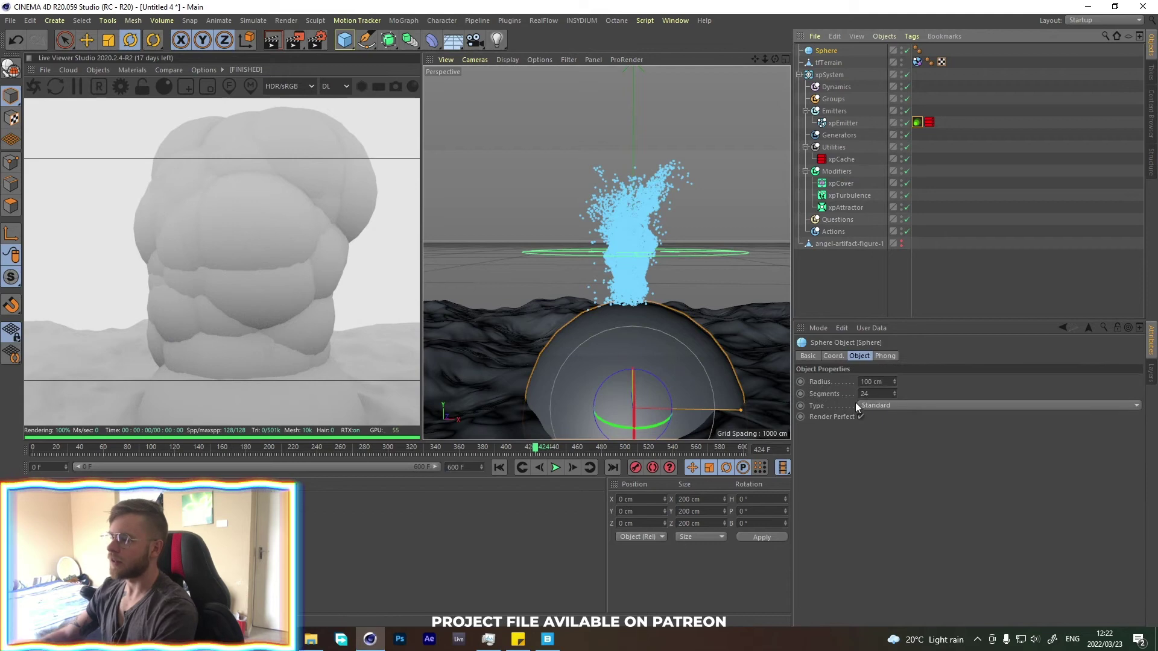
text(0.5)
key(Return)
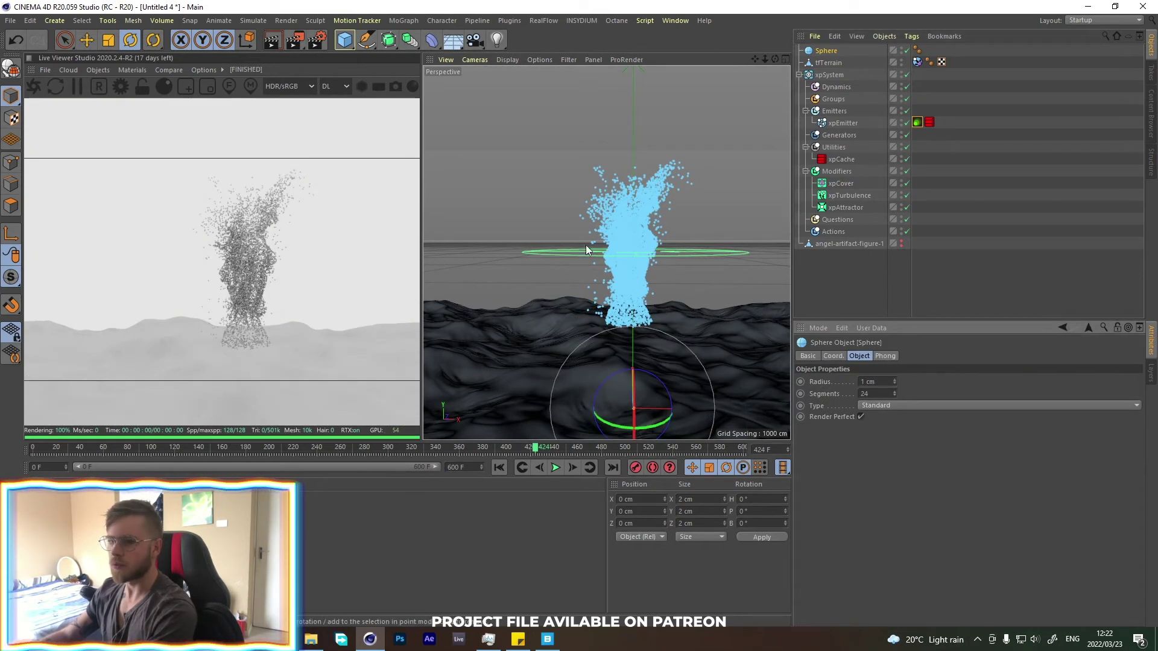
scroll(624, 258, up, 8)
scroll(651, 241, down, 5)
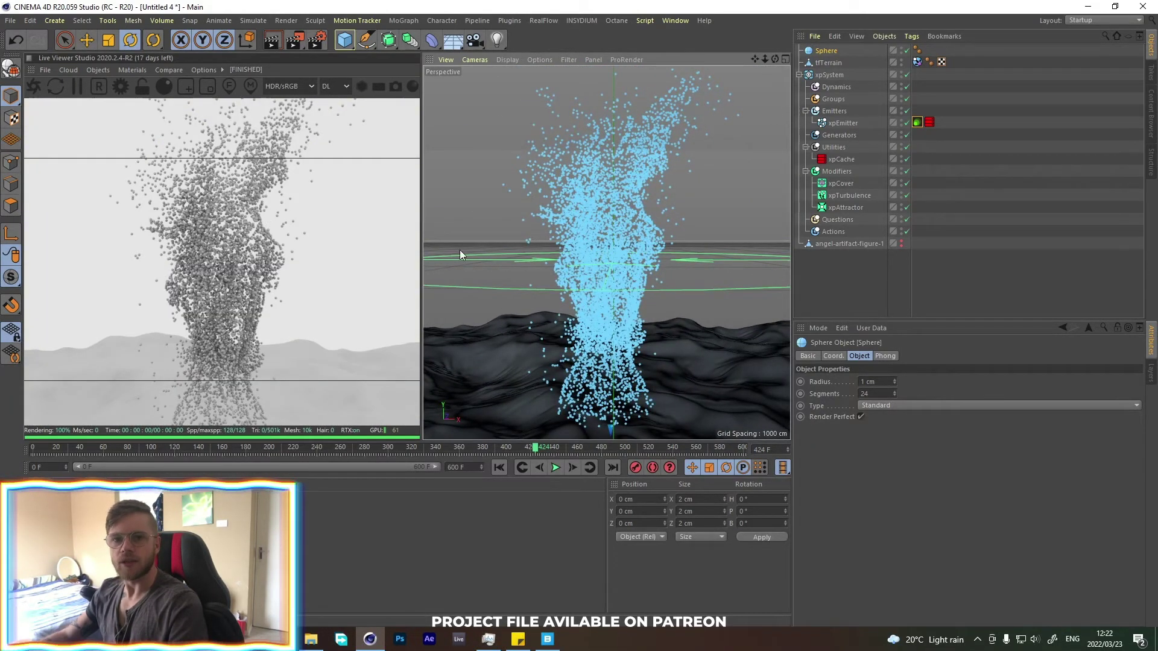
- Set the xpEmitter's shot count to 100000 and rewind the timeline to frame 0
click(843, 124)
click(871, 469)
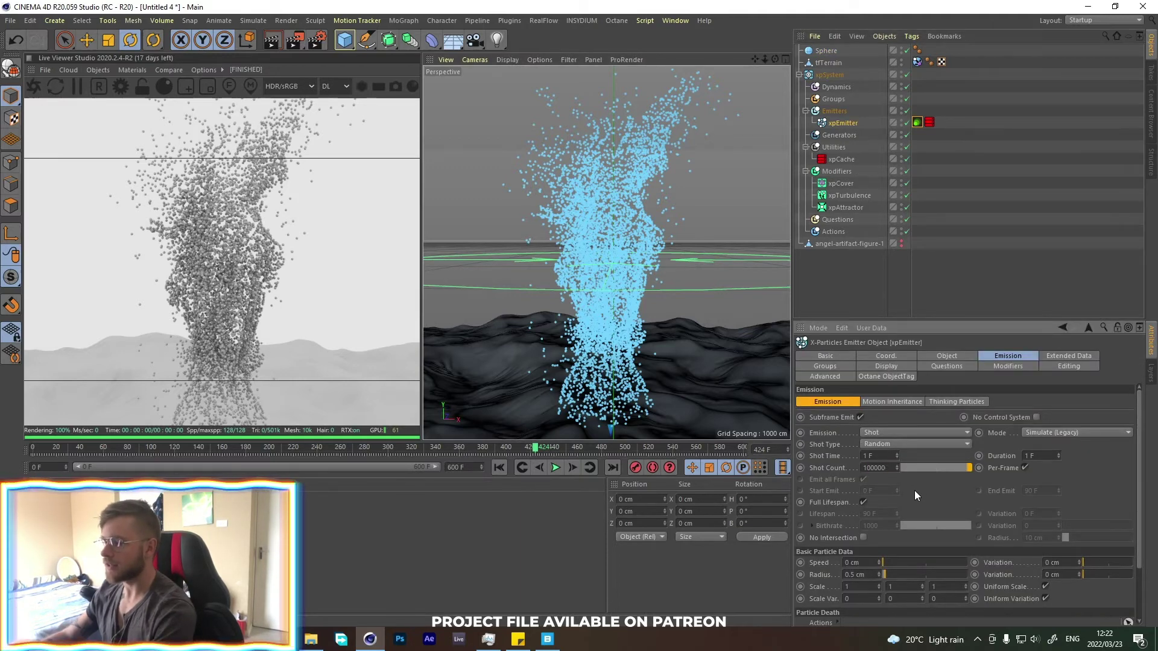
click(505, 467)
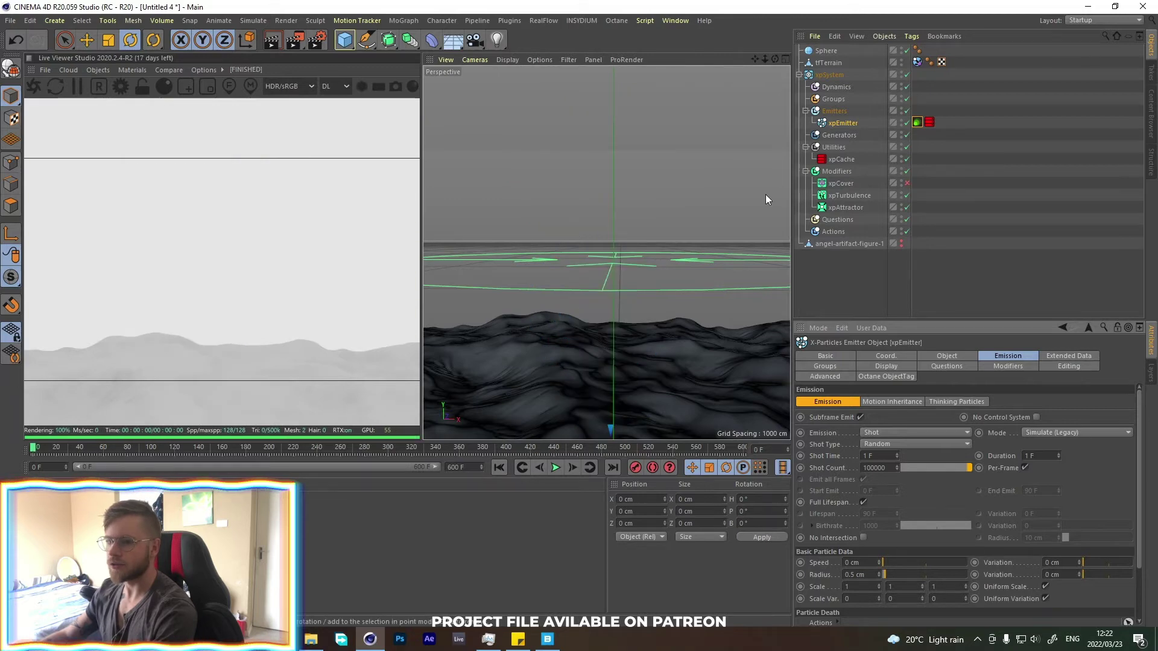
- Rebuild the particle cache from the xpCache object
click(839, 160)
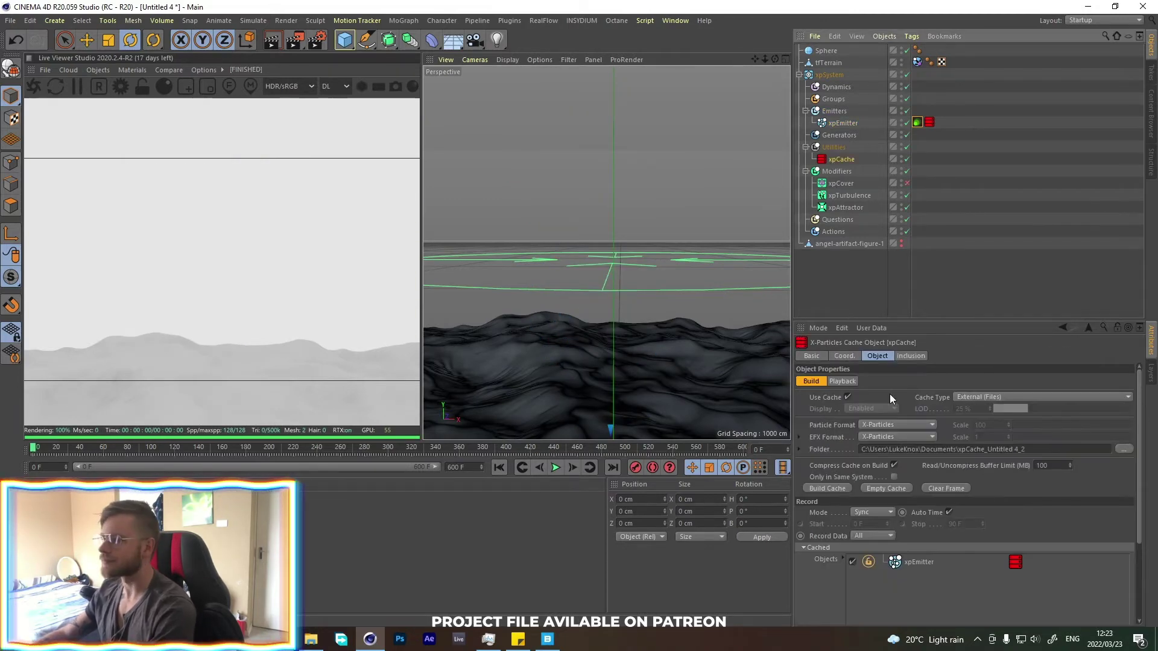
click(823, 485)
click(731, 519)
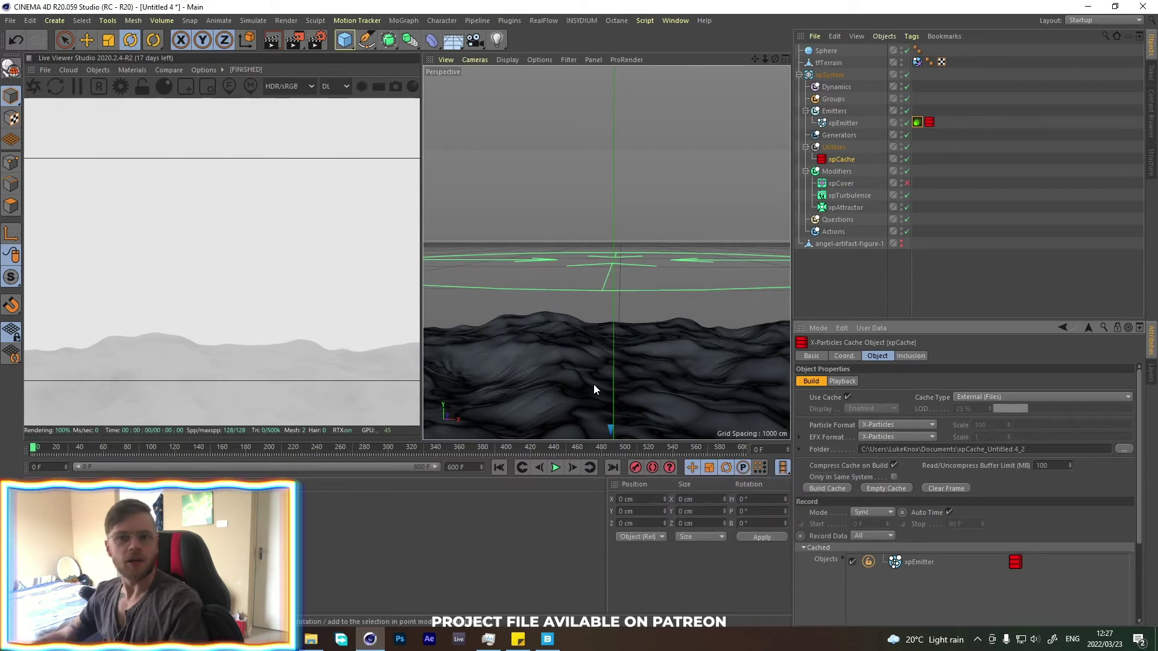
- Play the cached simulation, stop it at frame 440, and inspect the angel figure up close
alt+middle_drag(593, 385, 594, 310)
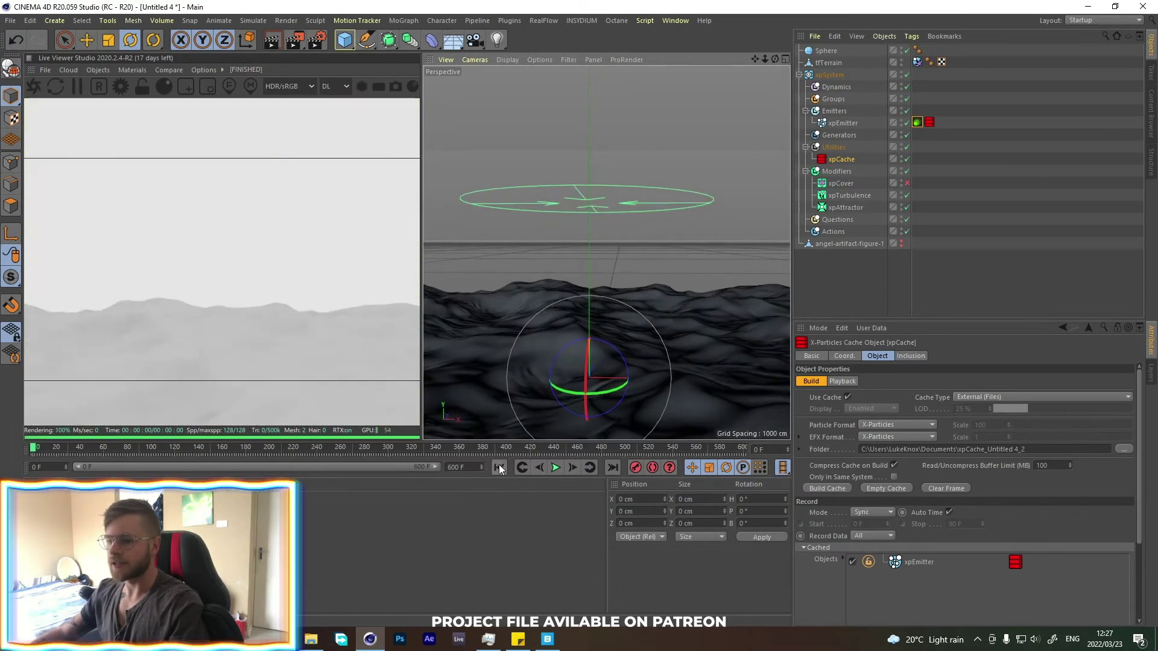
click(555, 468)
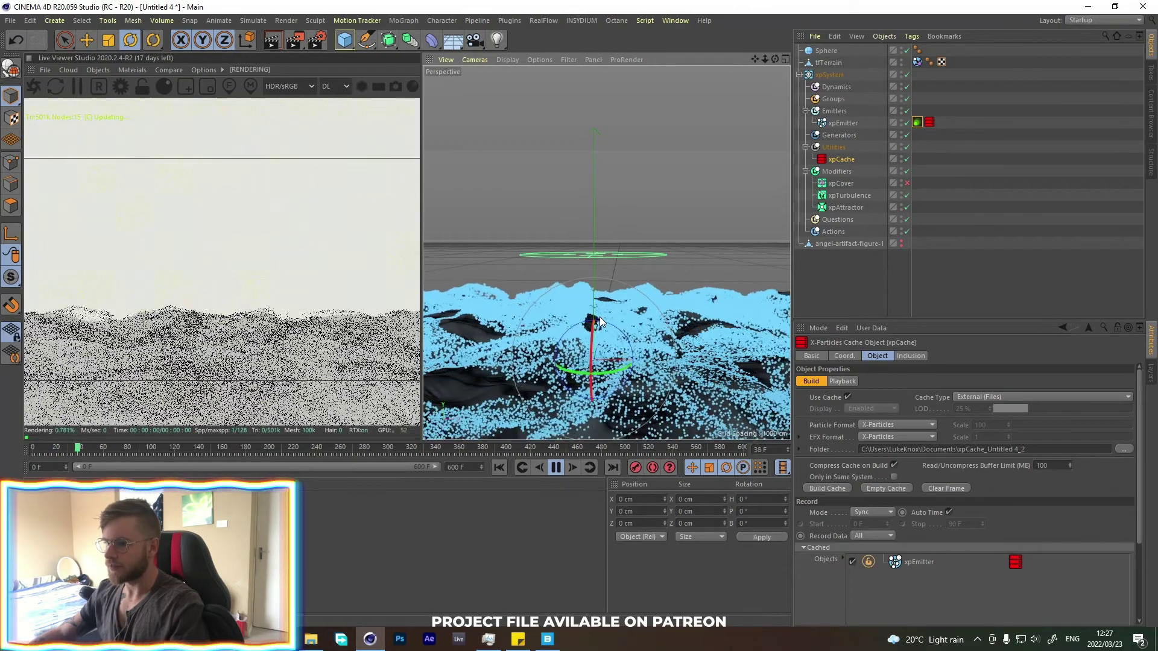
alt+drag(608, 356, 606, 308)
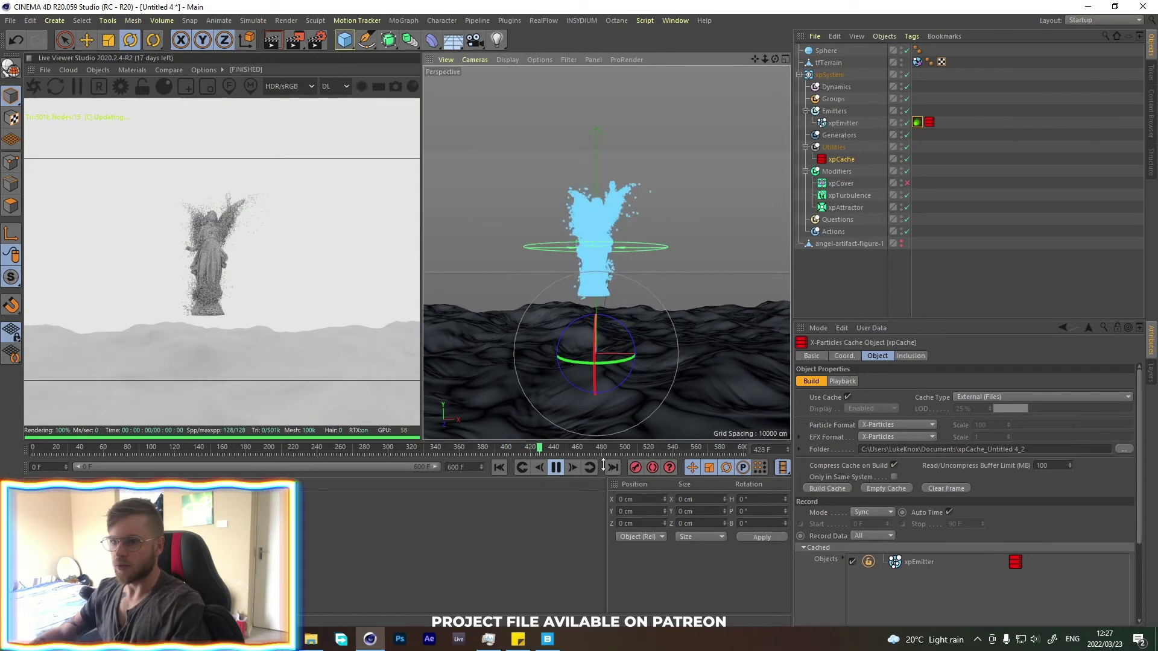
scroll(591, 214, up, 5)
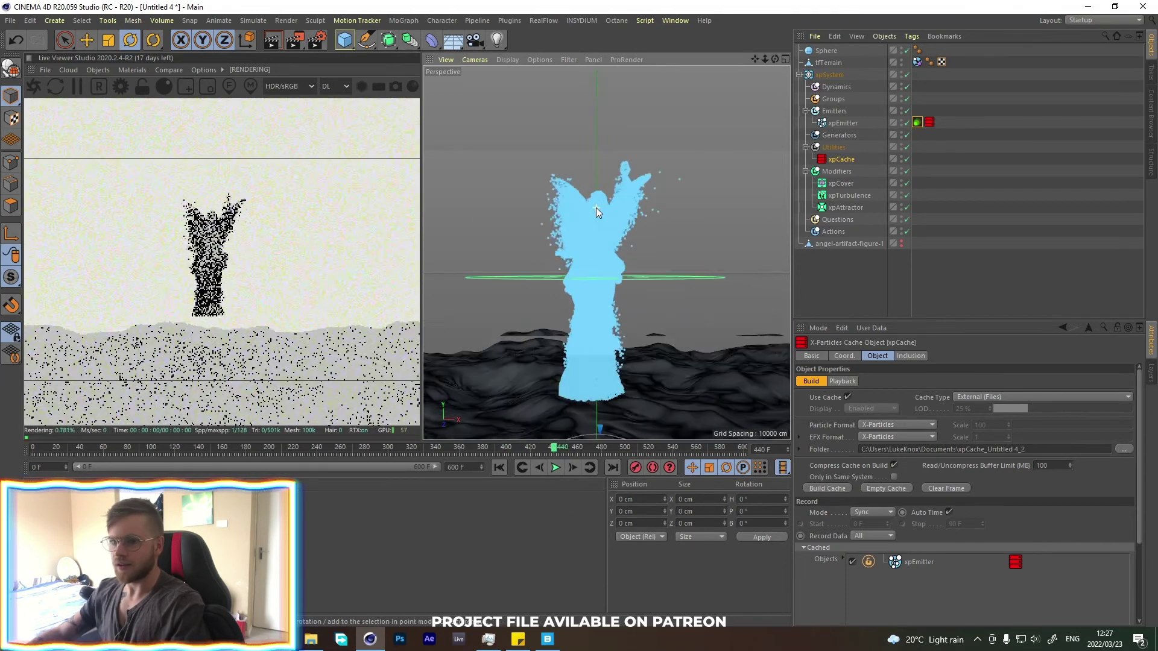
alt+drag(556, 302, 603, 259)
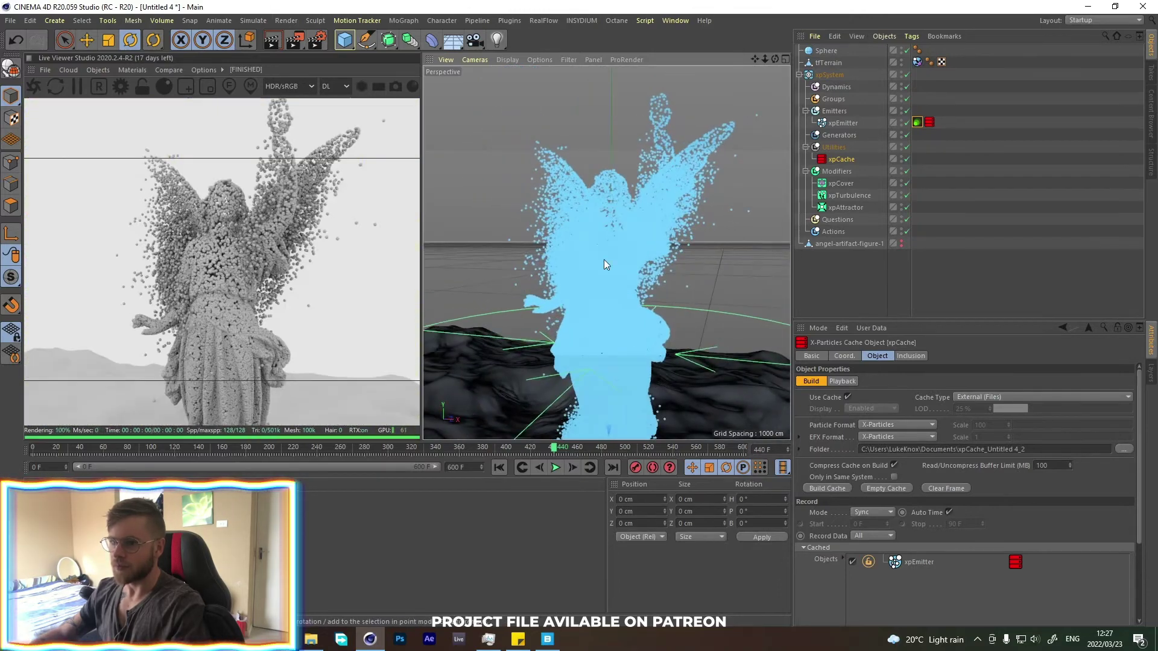
- Set the sphere's radius to 0.5 cm and reselect the xpEmitter
click(826, 51)
double_click(880, 383)
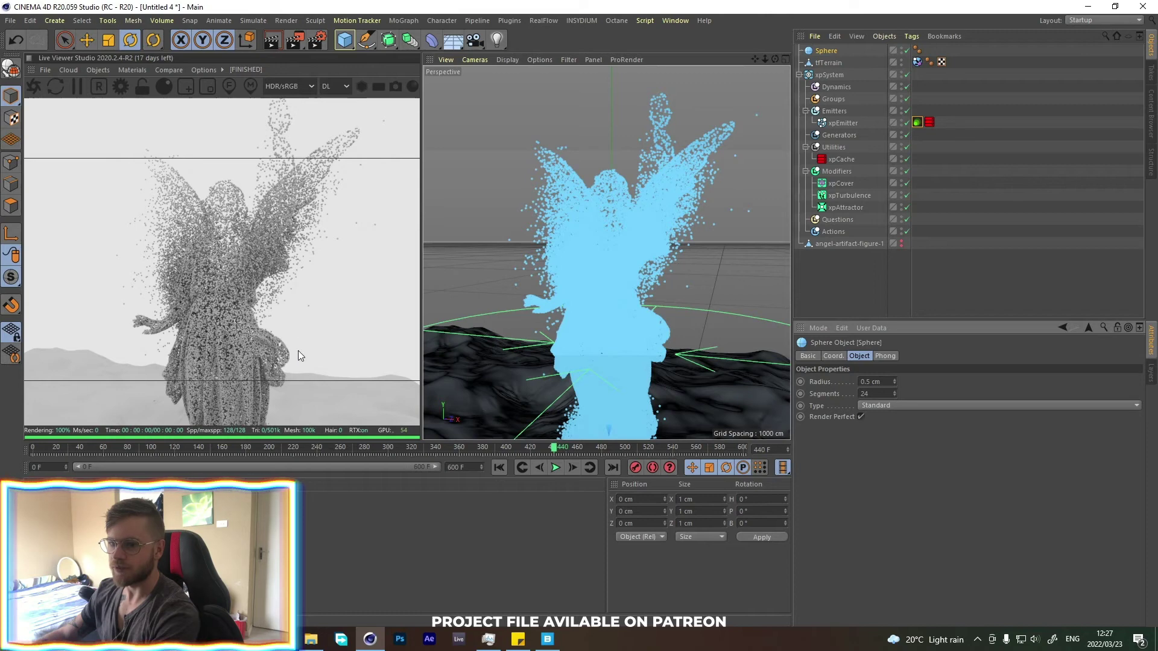
click(842, 123)
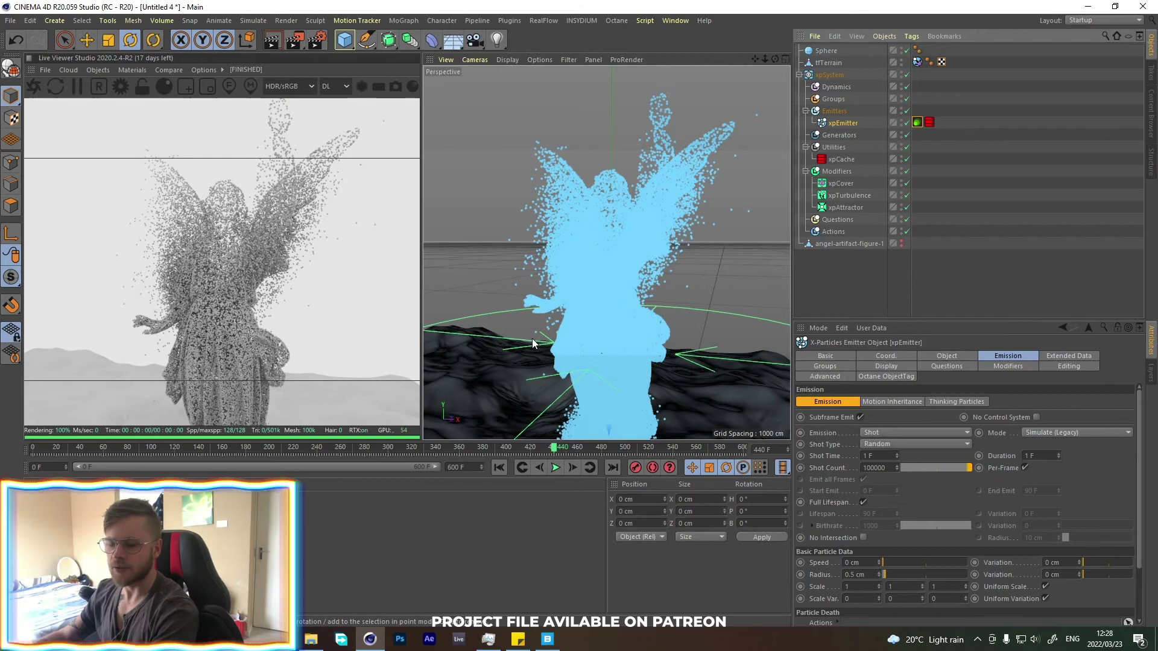
- Examine the particle density on the angel's body from close up and the side, and restore the front view of the whole figure
alt+drag(589, 304, 607, 177)
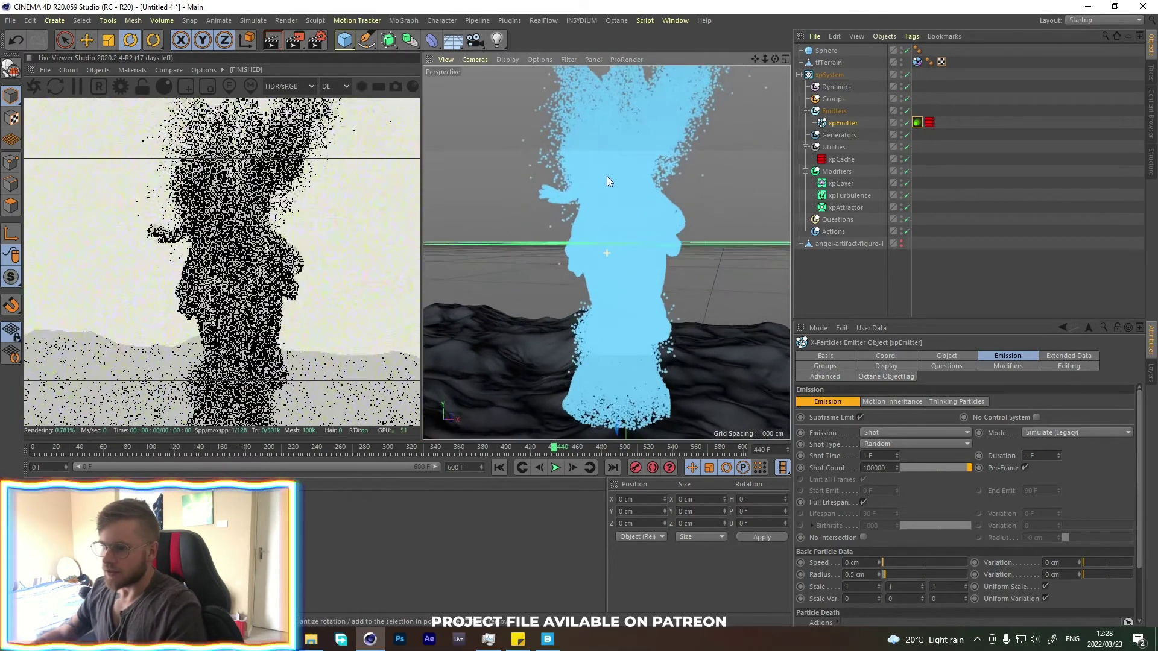
scroll(603, 247, up, 3)
scroll(603, 244, up, 2)
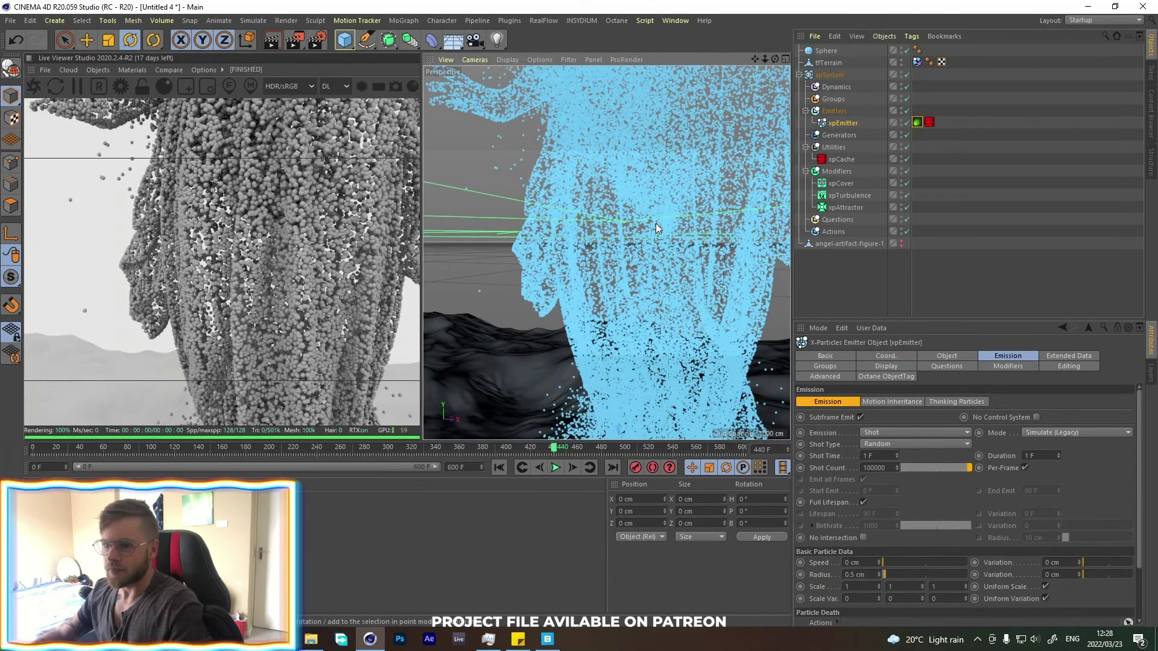
scroll(657, 223, down, 3)
alt+drag(620, 250, 731, 232)
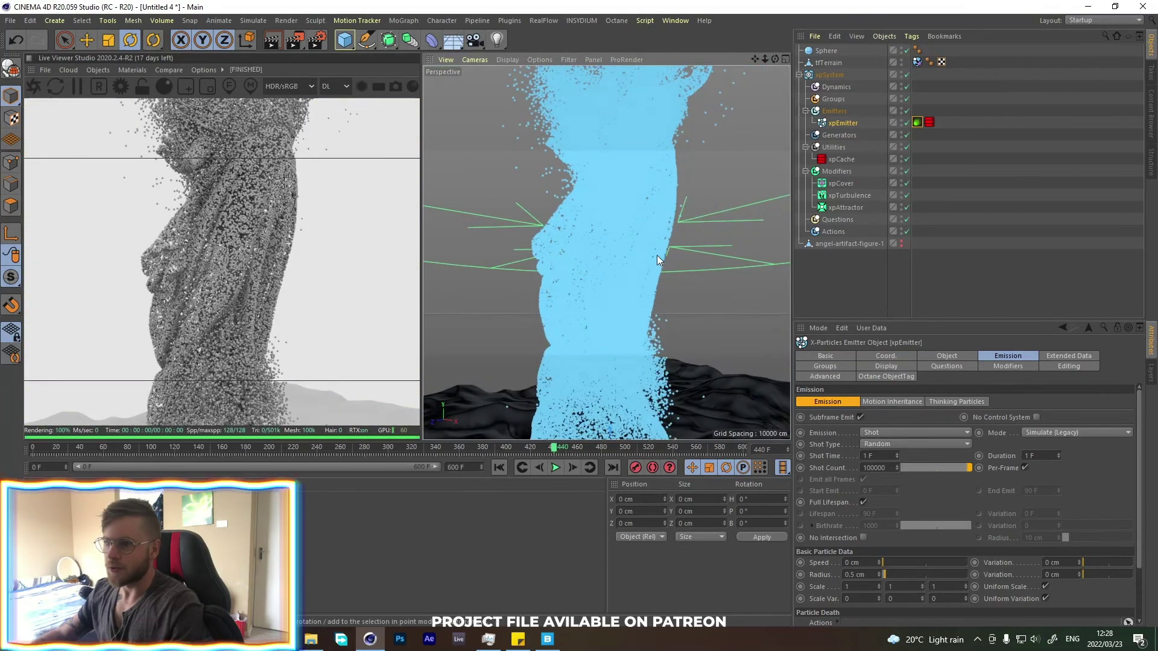
key(ctrl+shift+z)
key(ctrl+shift+z)
key(ctrl+shift+z)
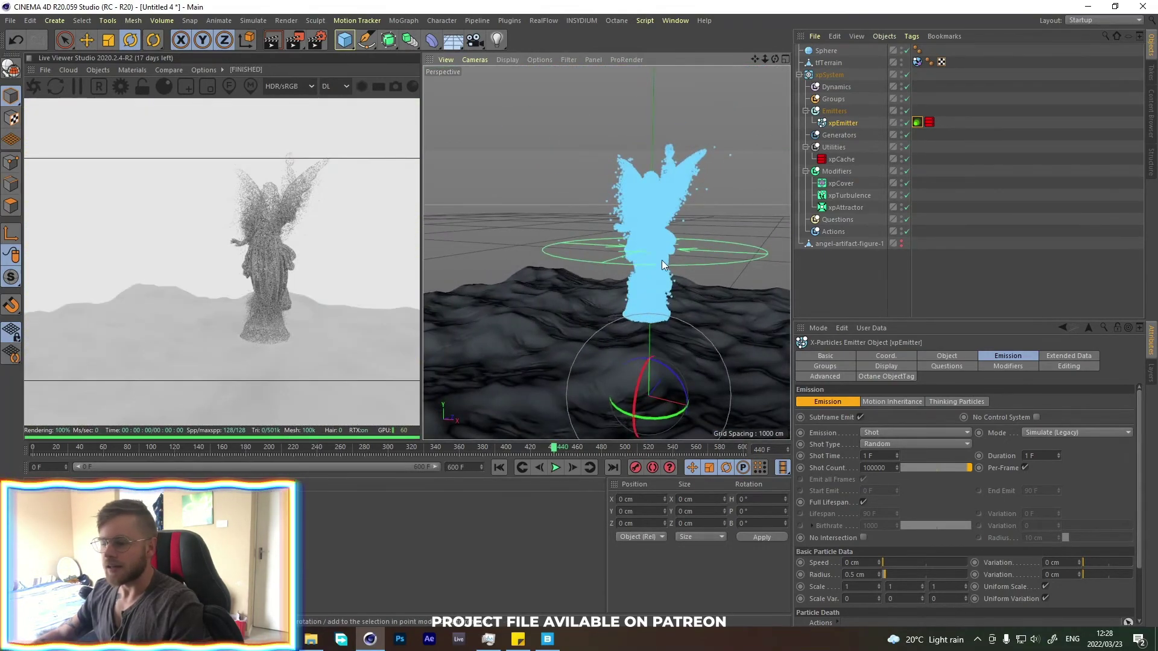
alt+drag(661, 259, 606, 270)
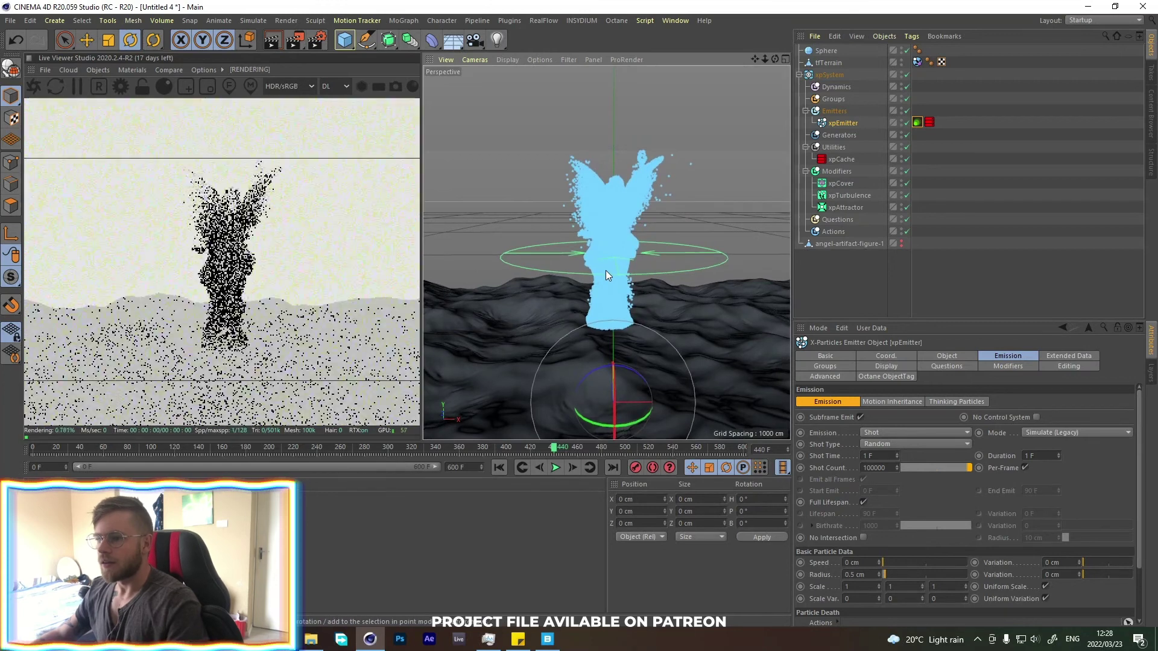